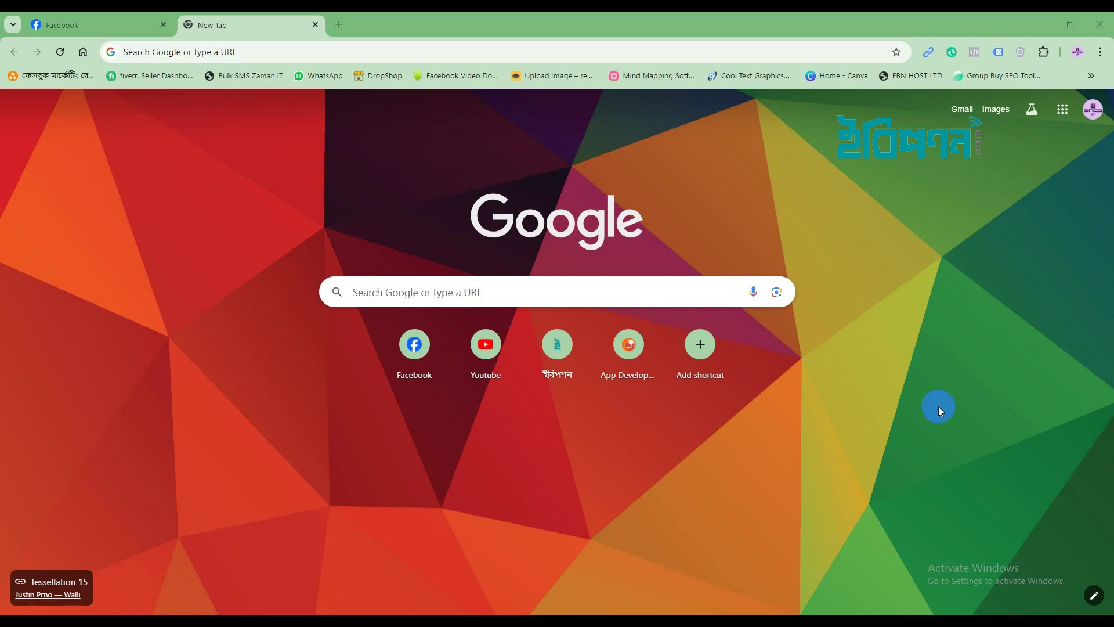
Sign in to the EBN Host client area and open cPanel for the e-biponon.com hosting.
left_click(353, 293)
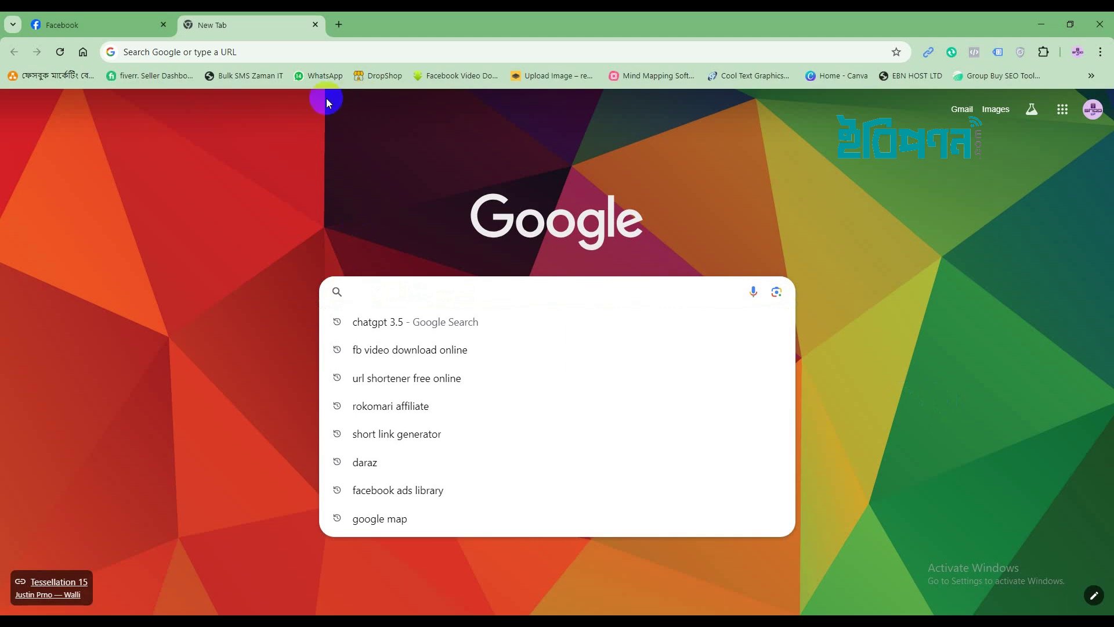
left_click(918, 78)
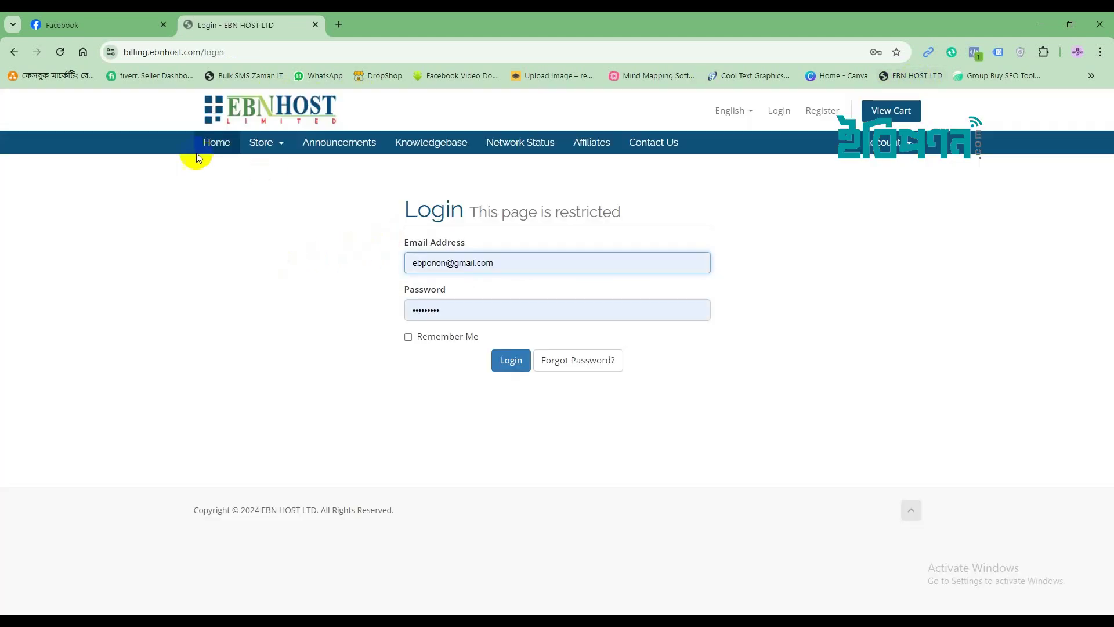
left_click(514, 363)
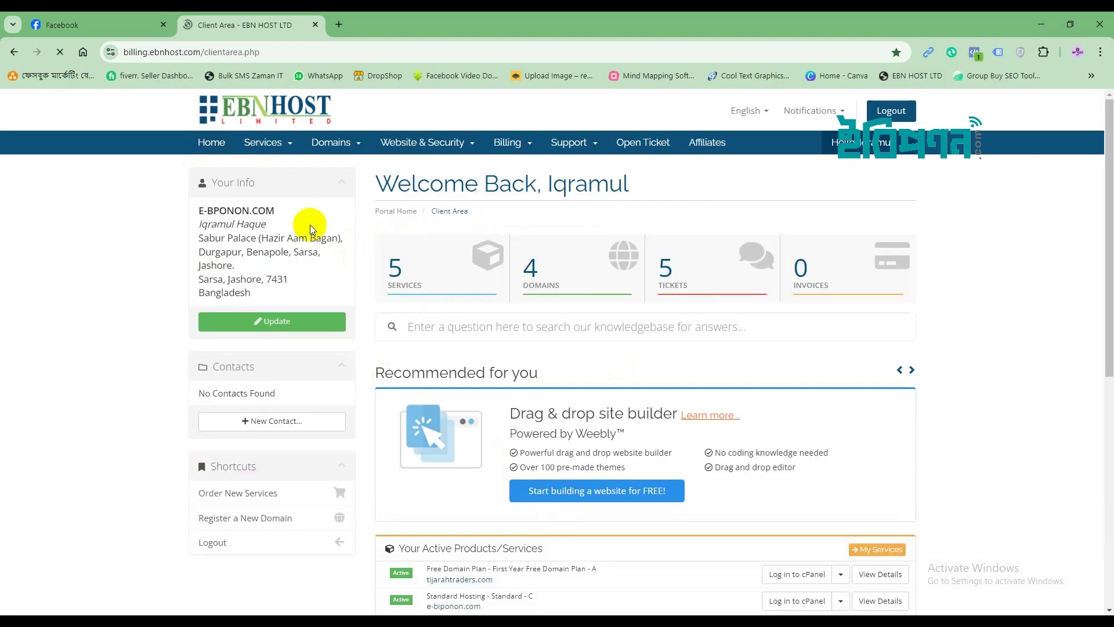
scroll(604, 487, "down", 4)
scroll(604, 479, "down", 2)
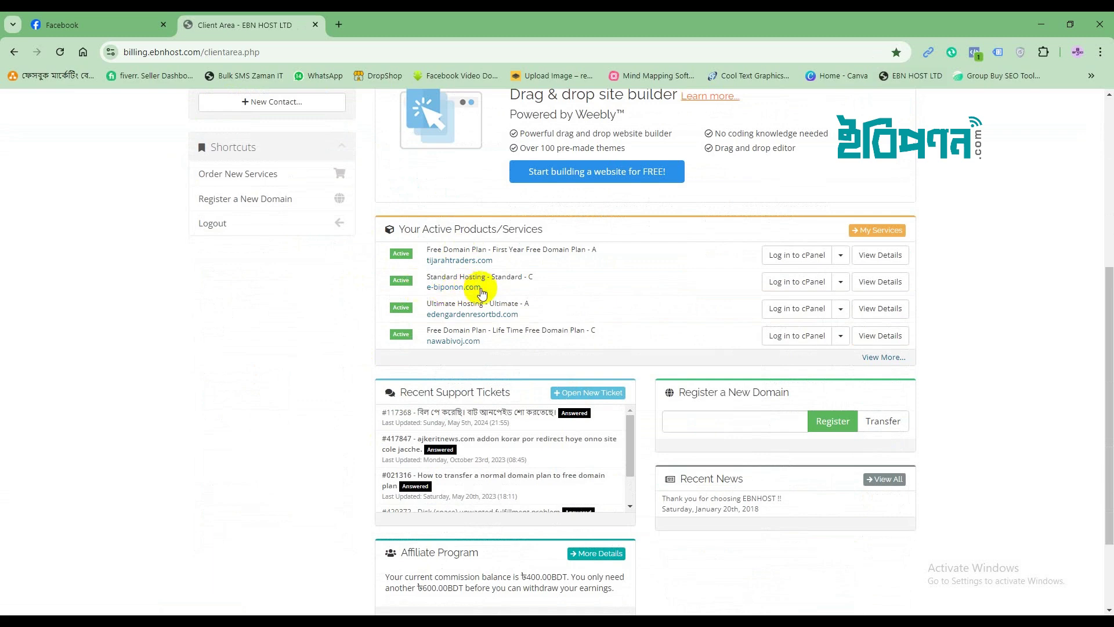
left_click(788, 284)
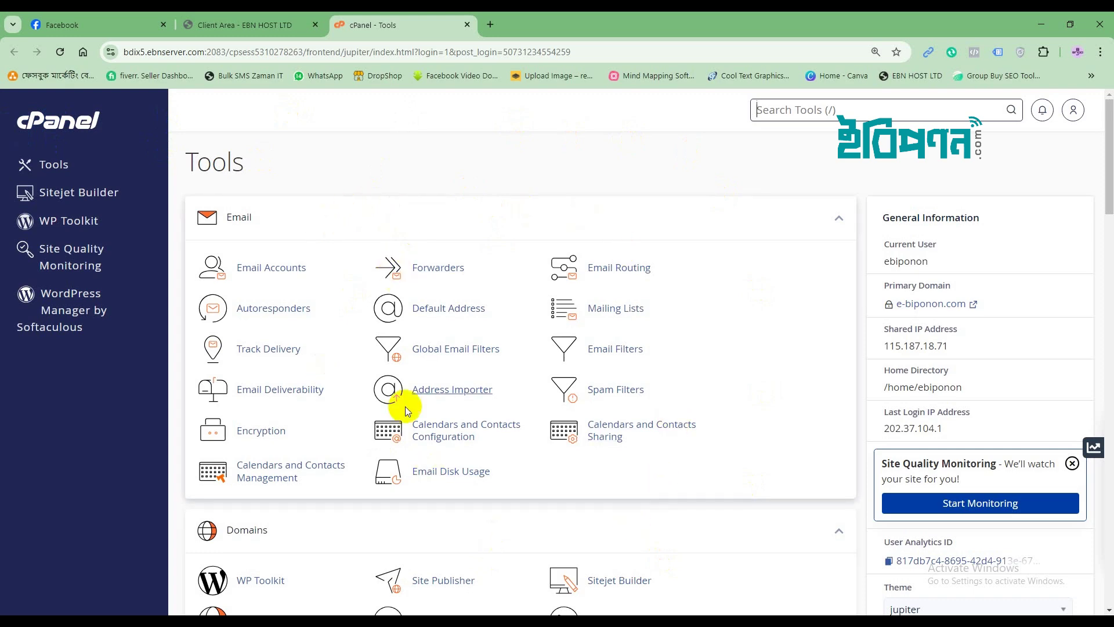
scroll(564, 159, "down", 2)
scroll(564, 160, "down", 5)
scroll(564, 160, "up", 7)
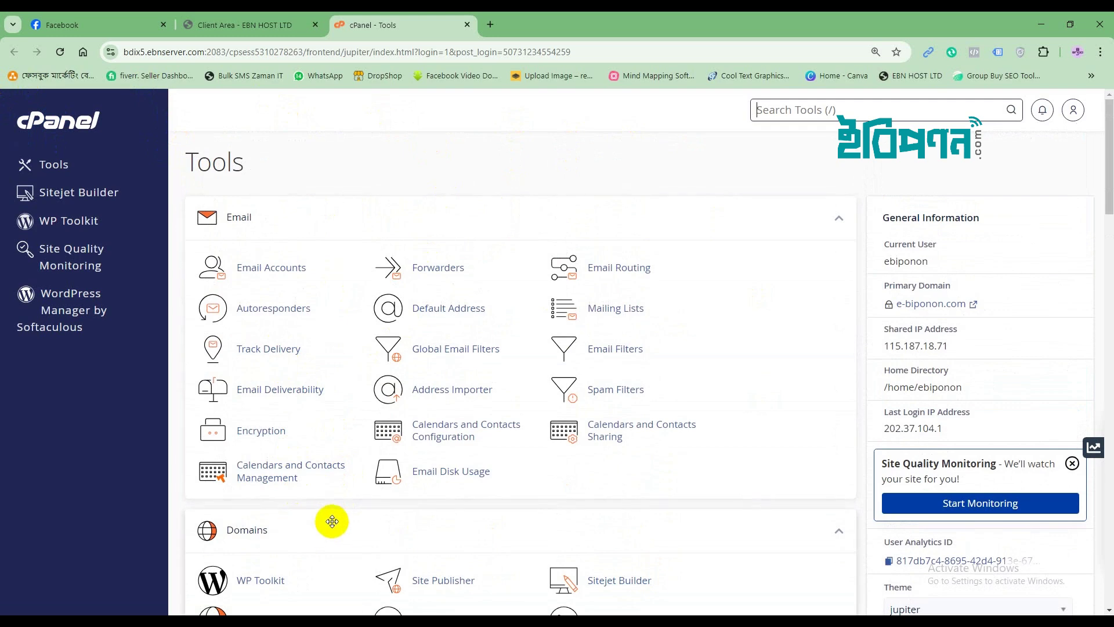
scroll(302, 525, "down", 4)
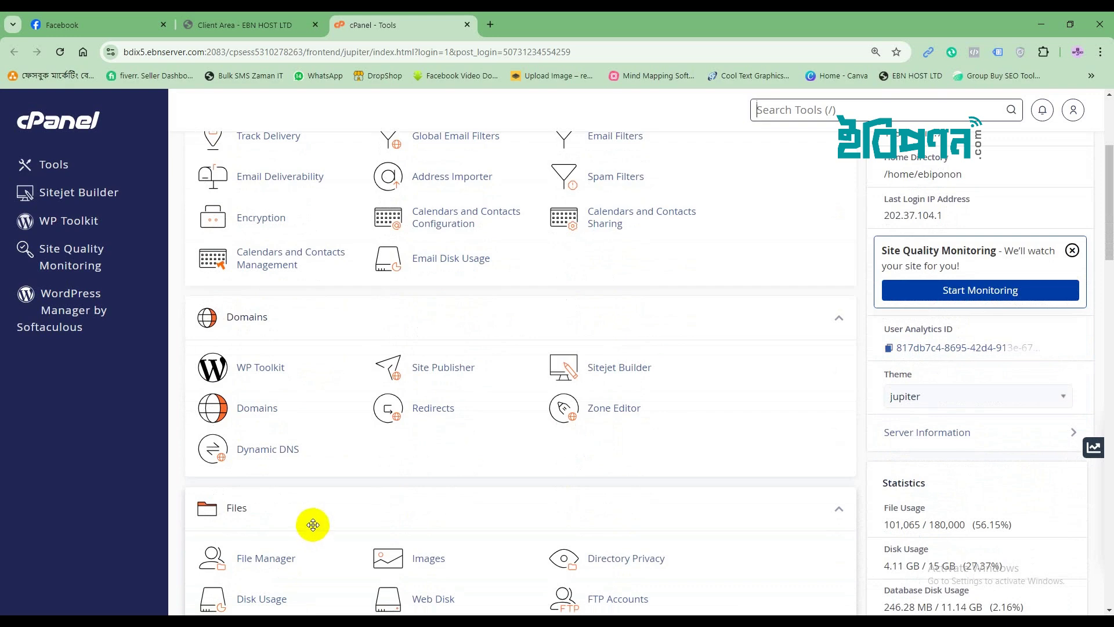
scroll(415, 485, "up", 4)
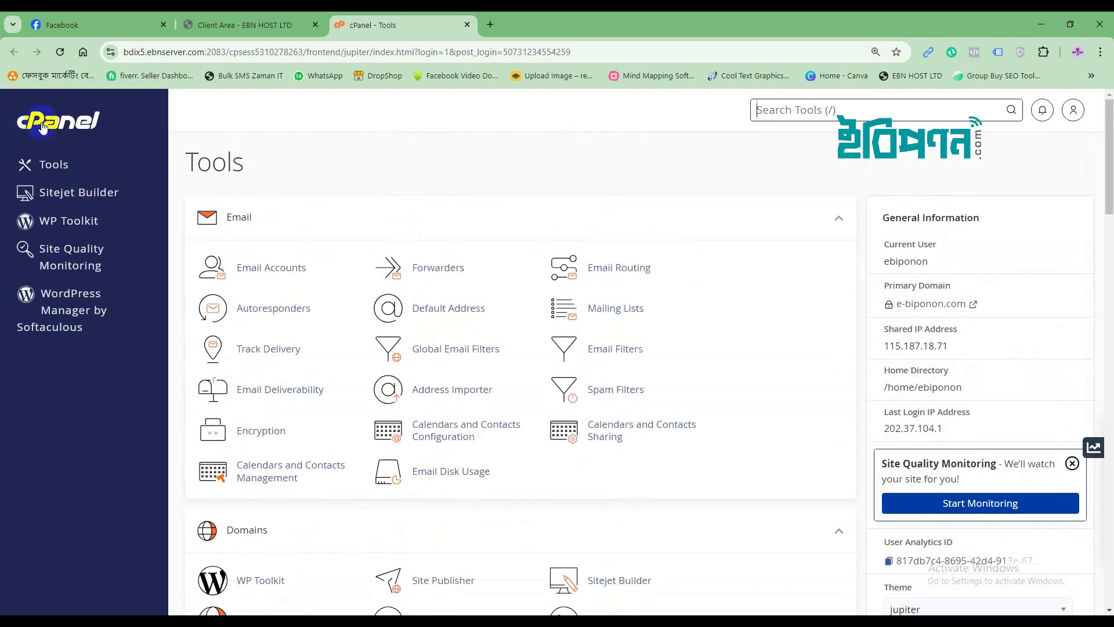
left_click(48, 166)
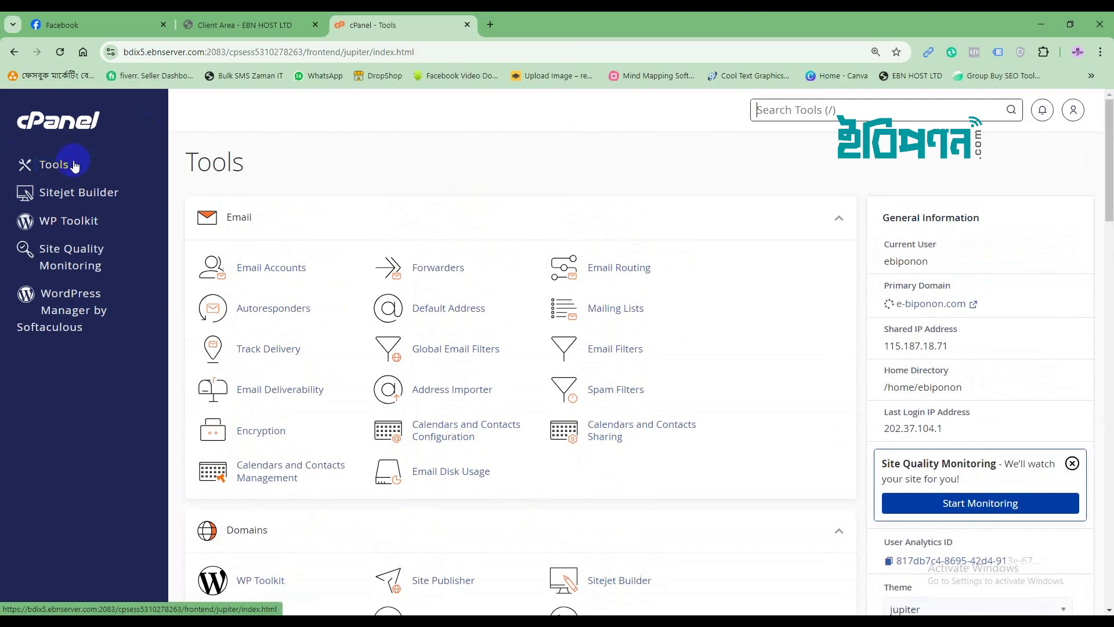
scroll(371, 493, "down", 4)
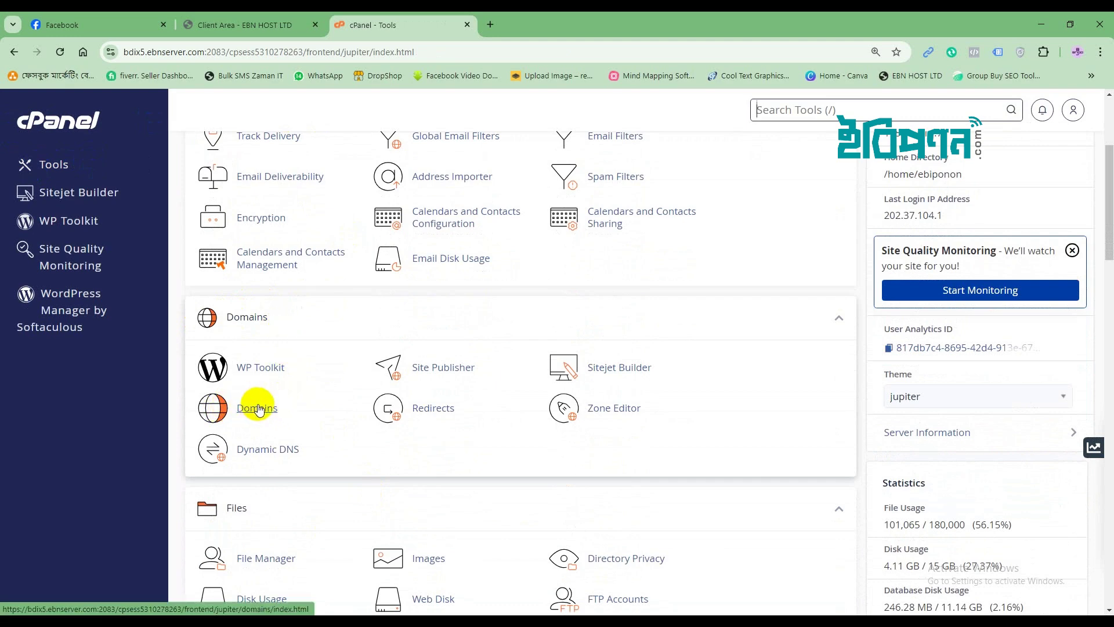
left_click(246, 412)
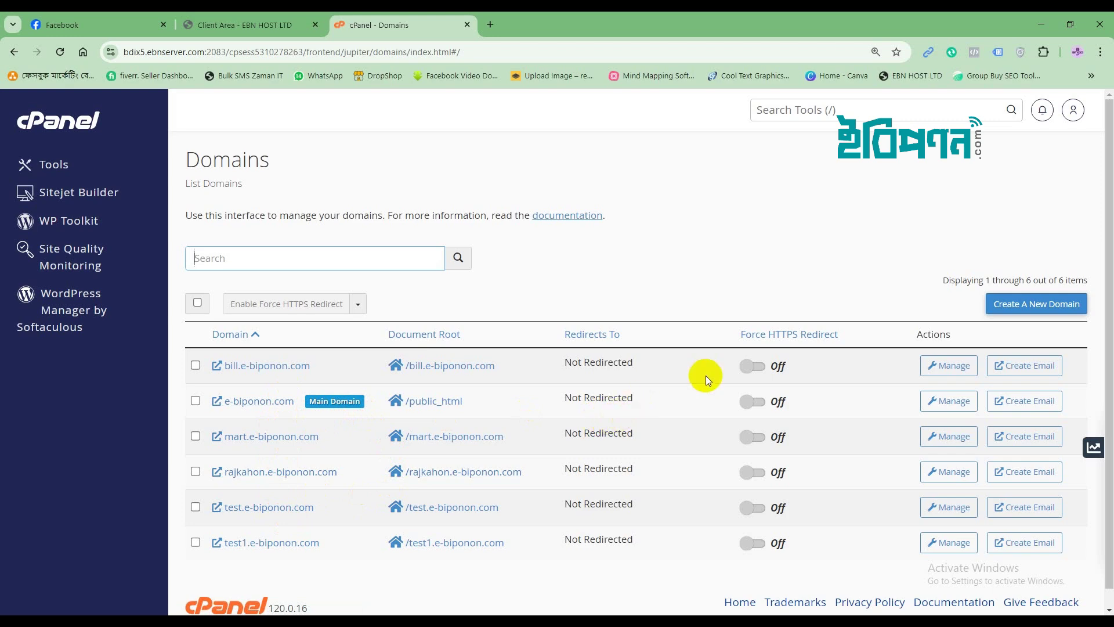
Bring up the Create a New Domain form from the Domains list.
left_click(1030, 304)
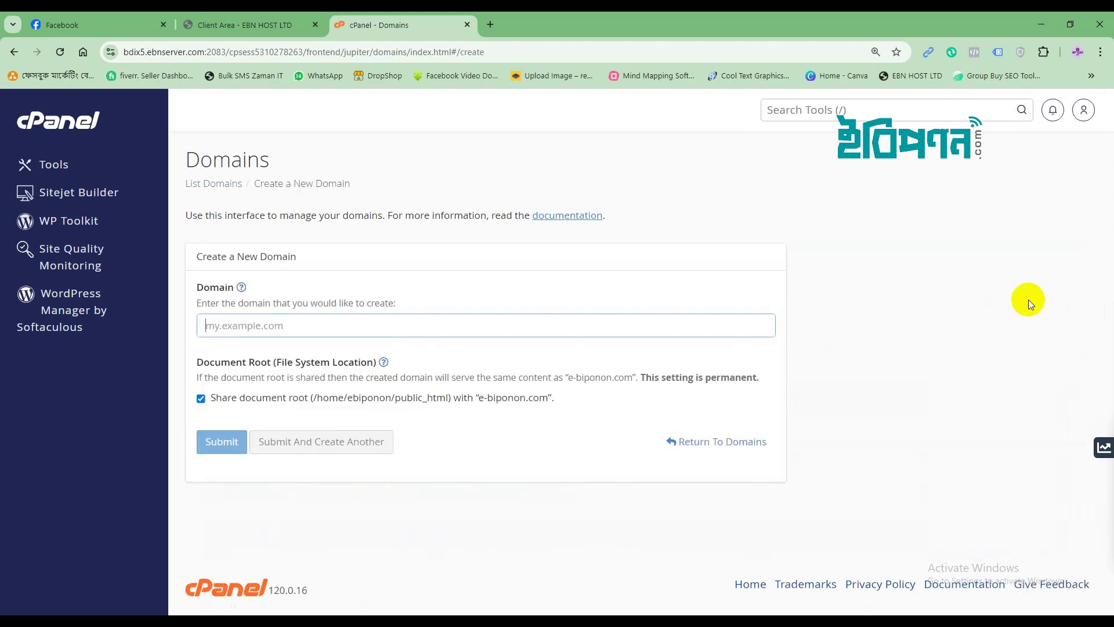
Create the domain test2.e-biponon.com with document root /test2.e-biponon.com.
left_click(251, 334)
left_click(237, 329)
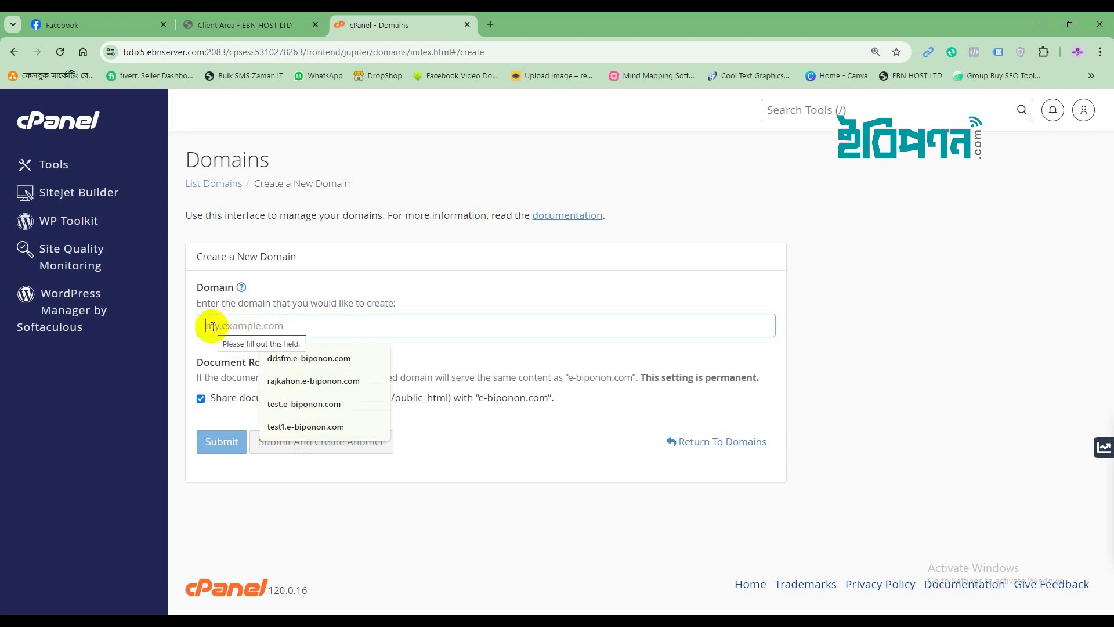
type("test")
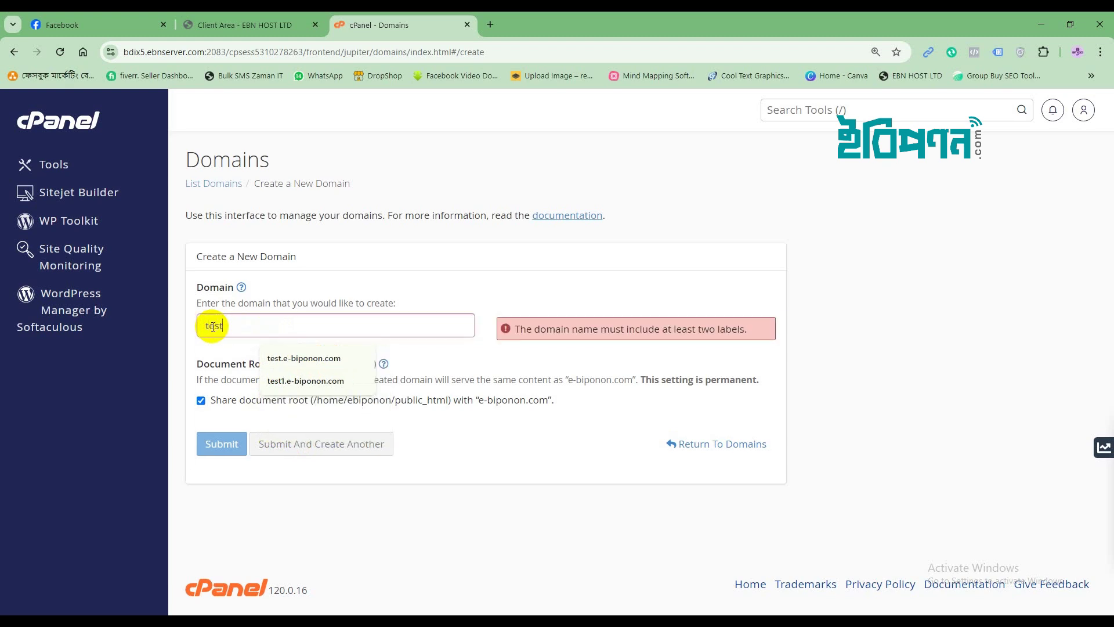
type("2")
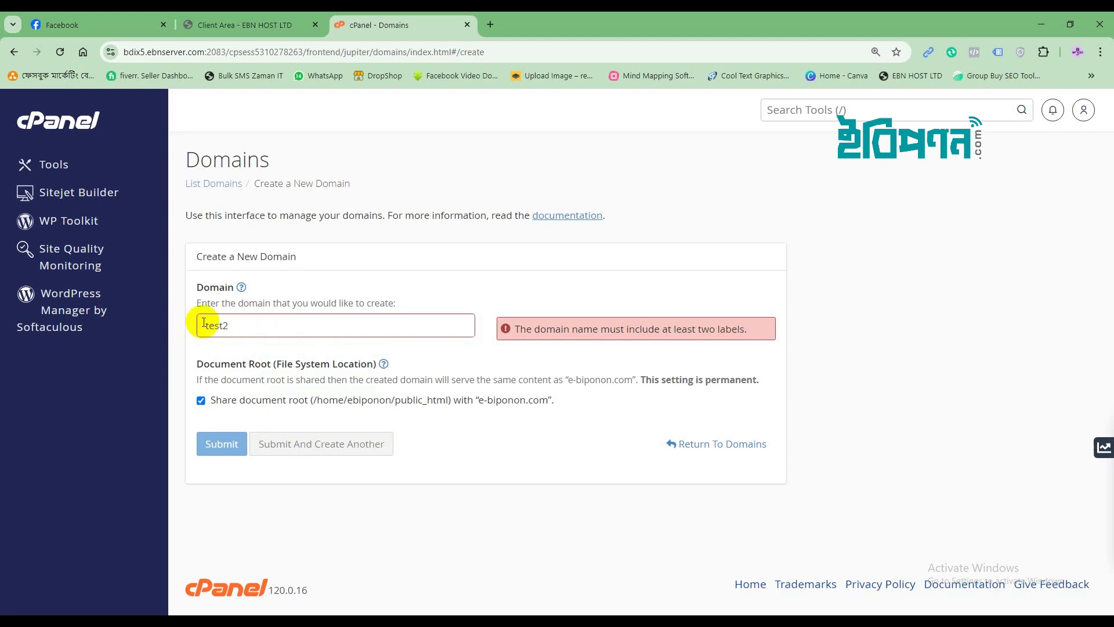
type(".")
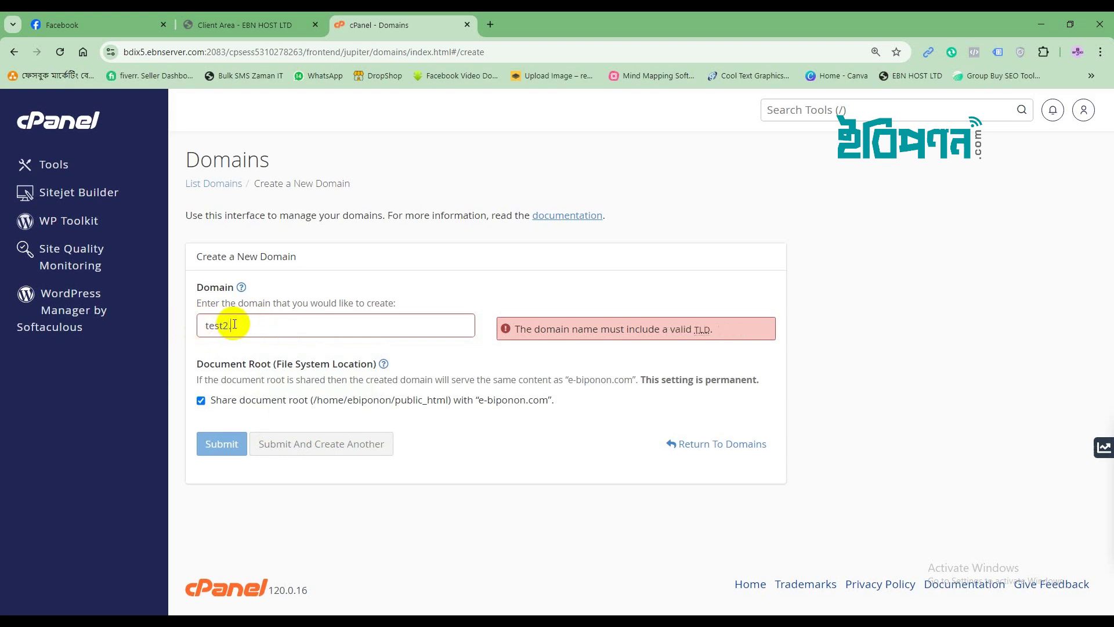
type("e")
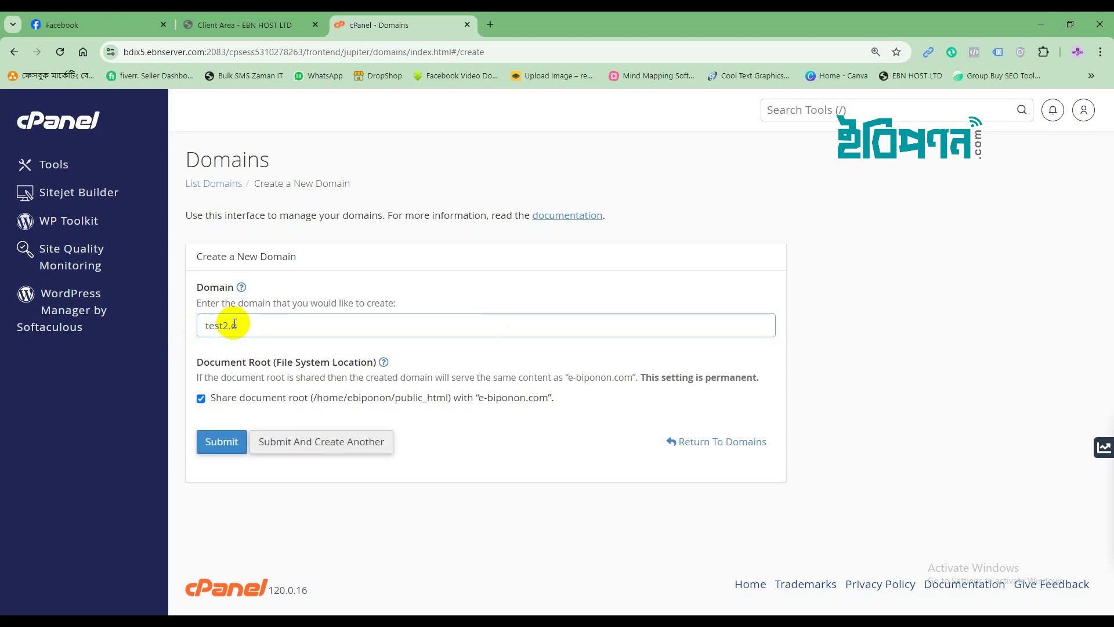
type("-")
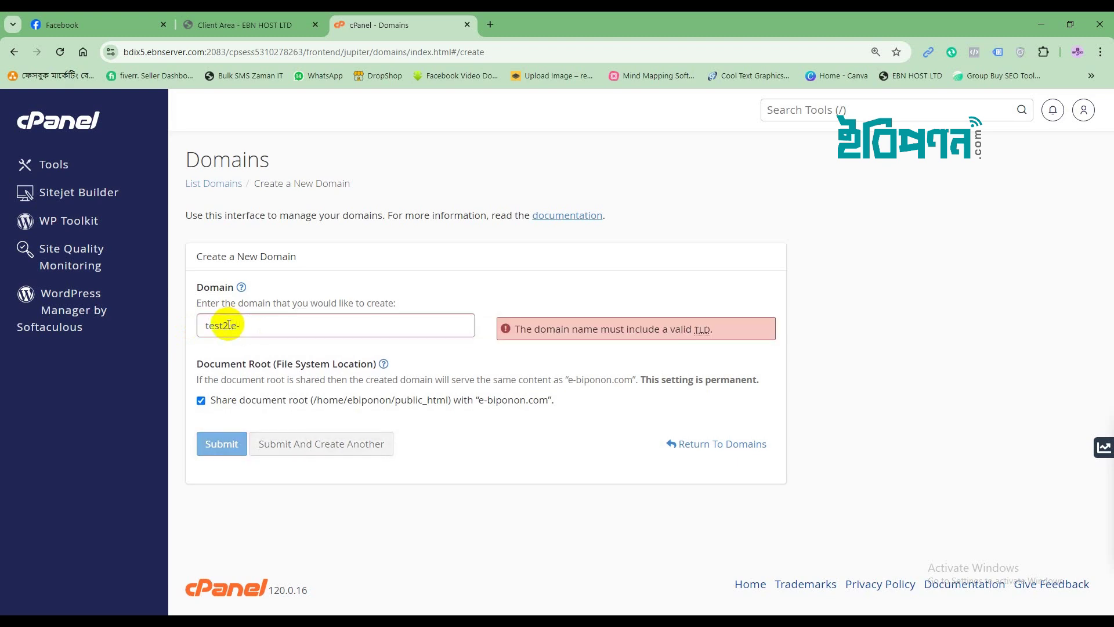
type("biponon")
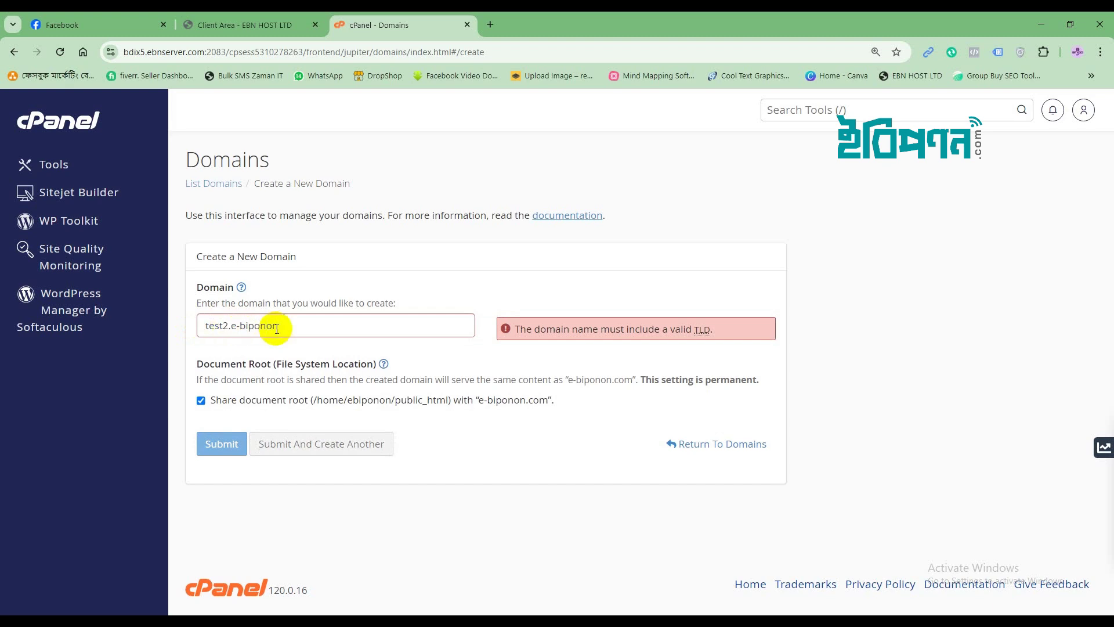
type(".com")
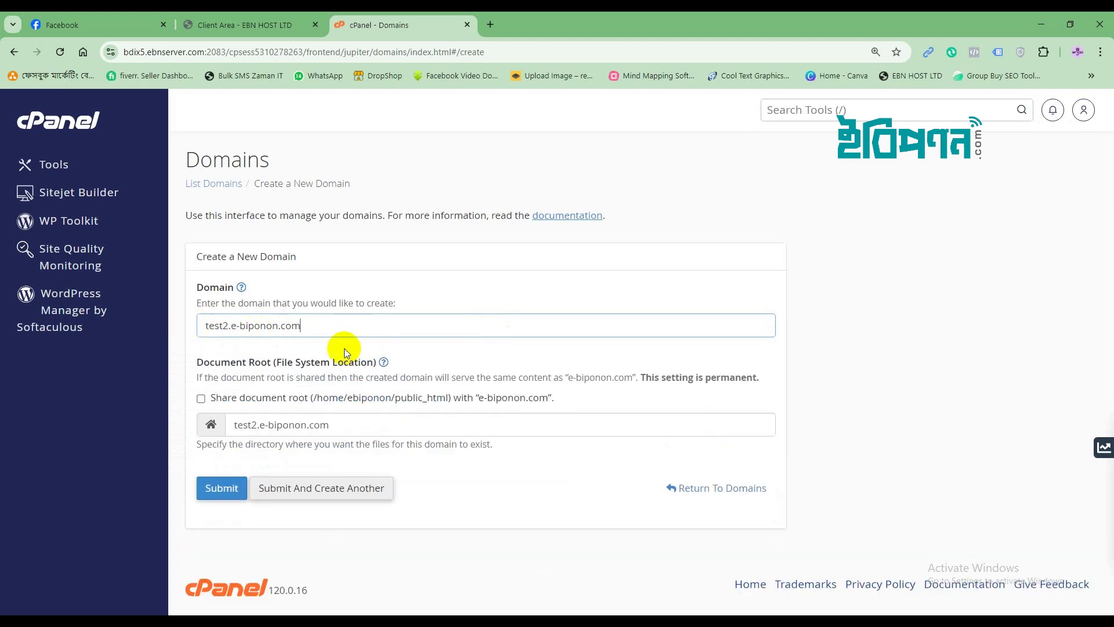
left_click(217, 490)
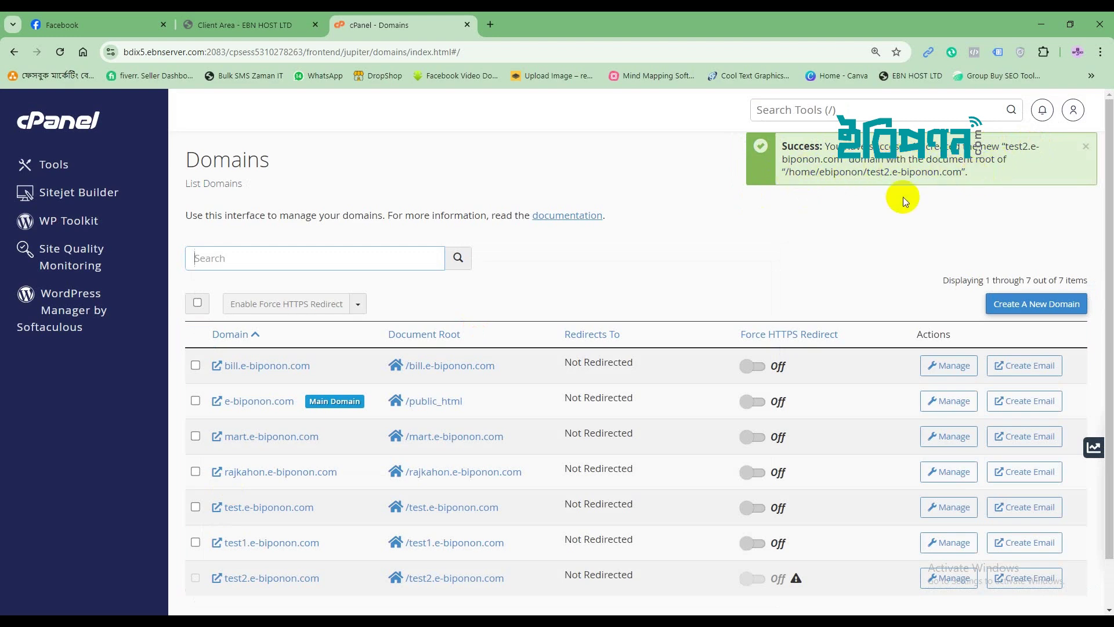
Open the /test2.e-biponon.com document root in File Manager.
left_click(659, 210)
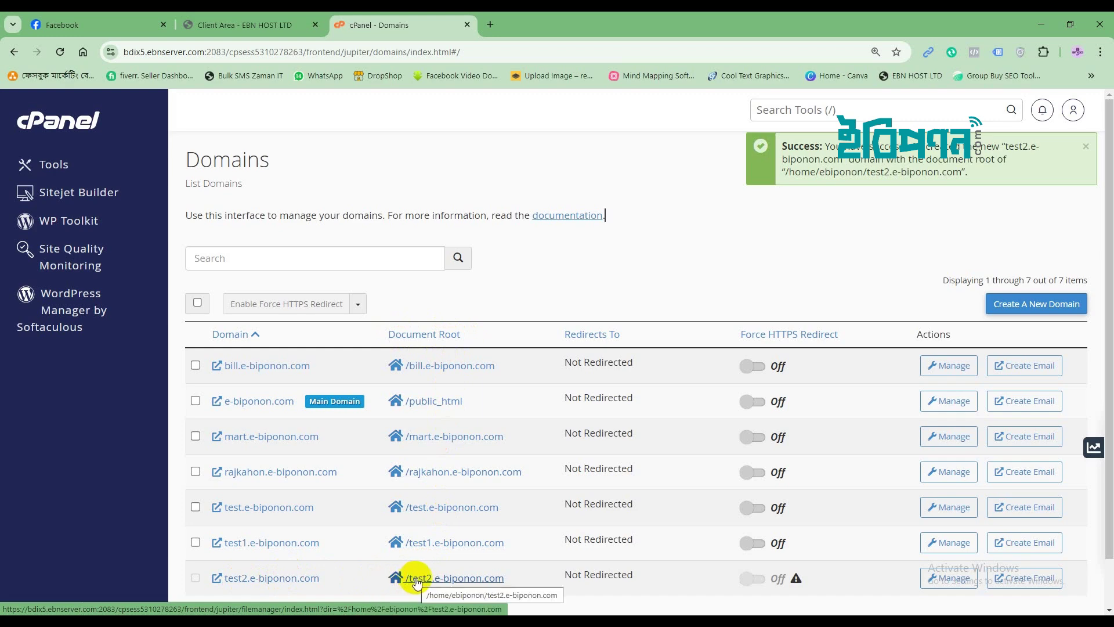
left_click(417, 579)
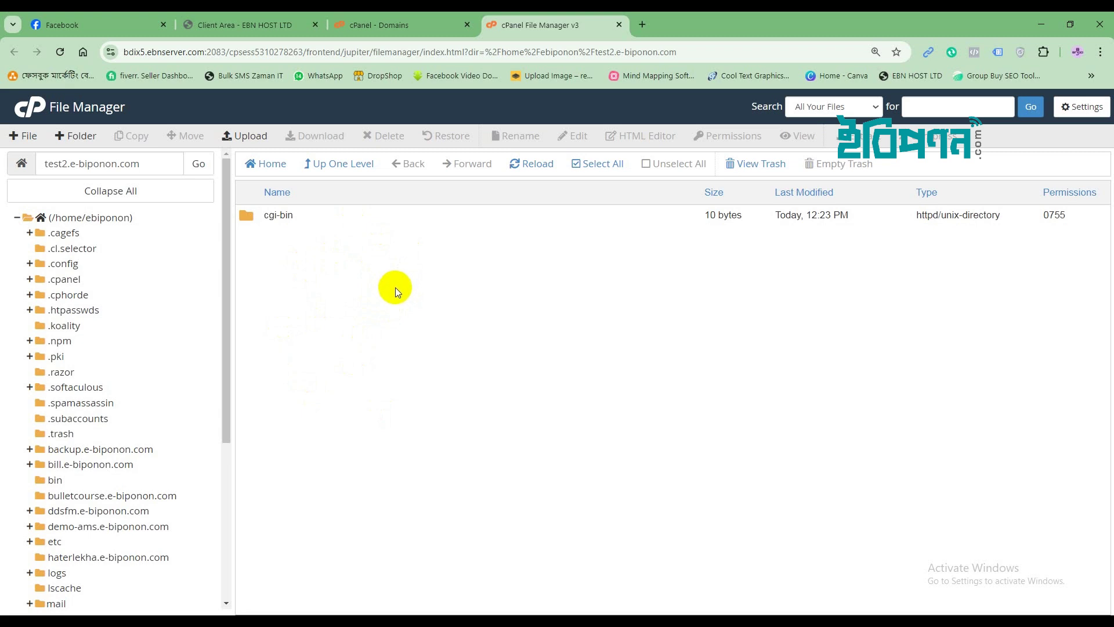
Open the upload page for test2.e-biponon.com, then minimize the browser to the desktop.
left_click(228, 136)
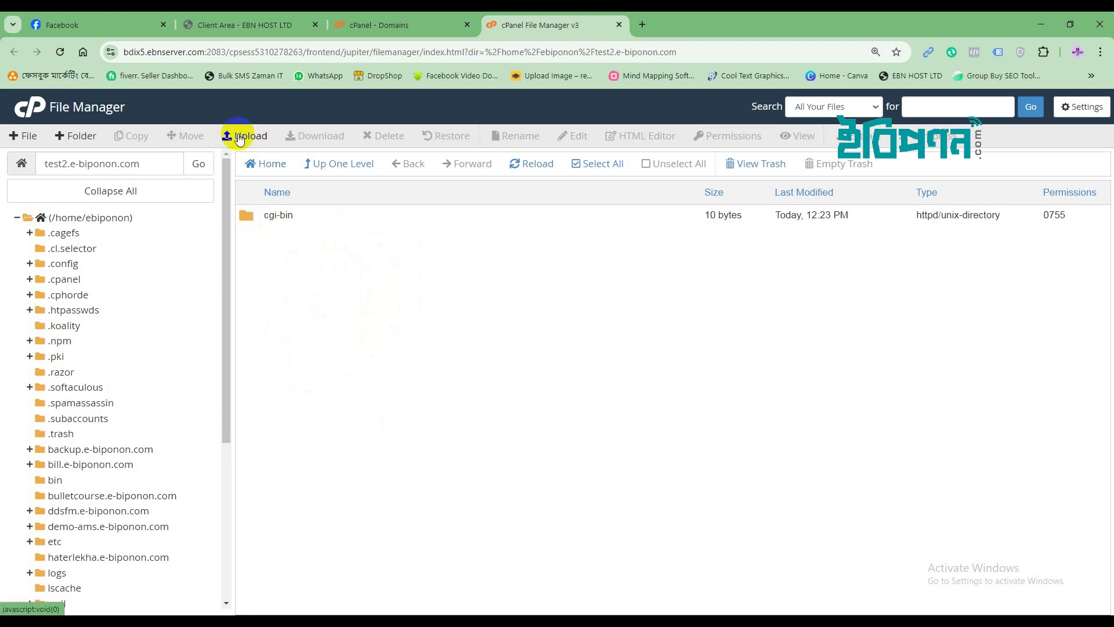
left_click(238, 137)
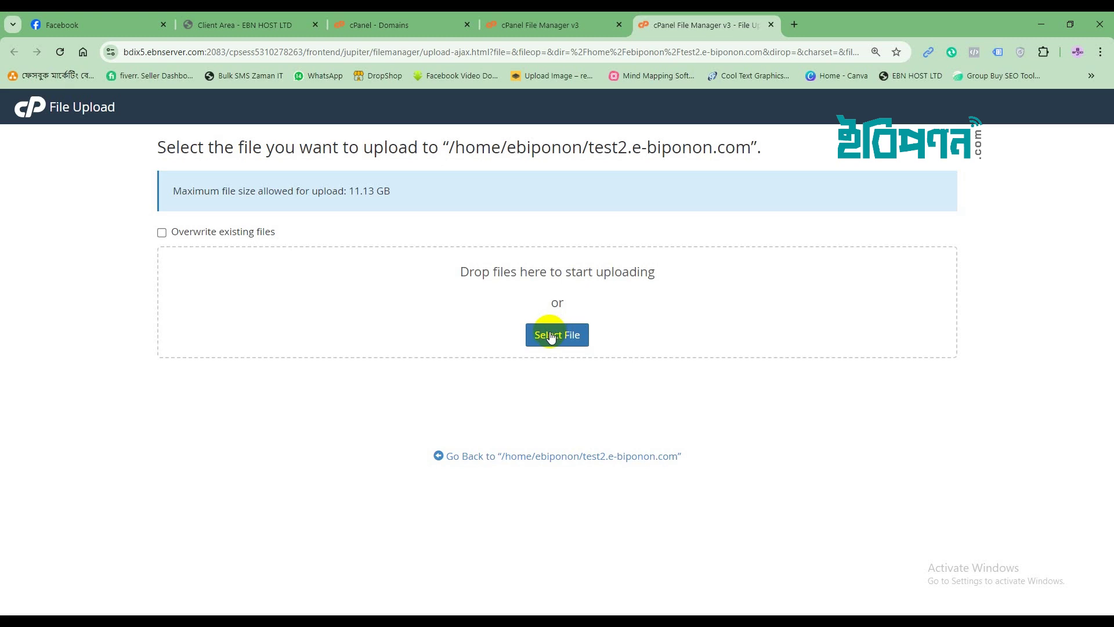
left_click(1099, 25)
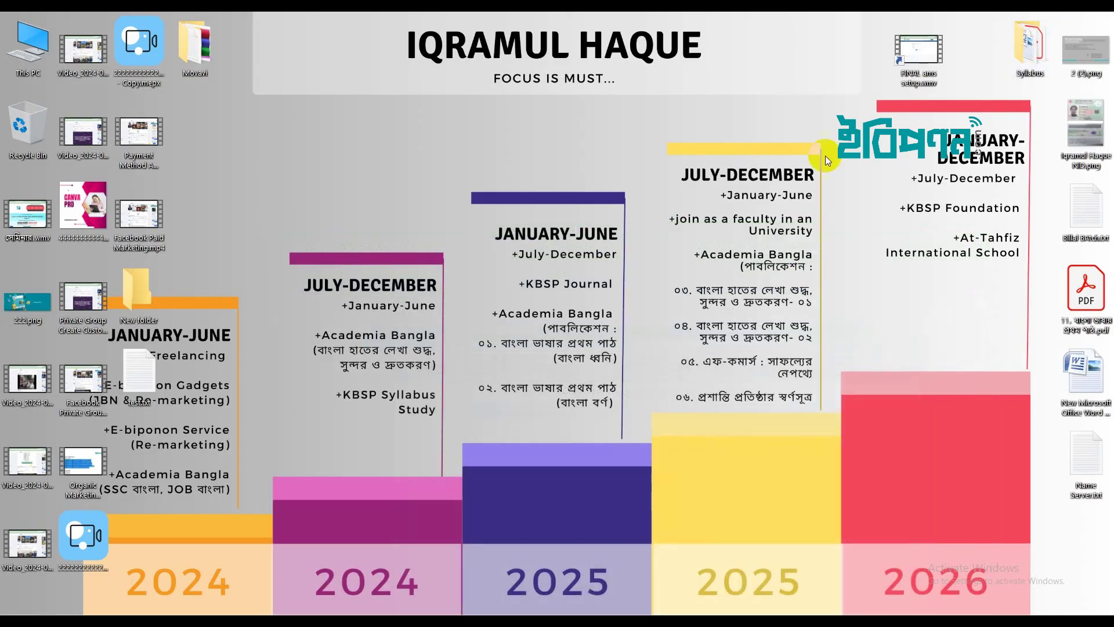
Browse D: > 01. eBponon.com > 05. Ebiponon Course > Resources > Accounting Management Software with Source Code.
double_click(35, 40)
left_click(531, 246)
double_click(532, 246)
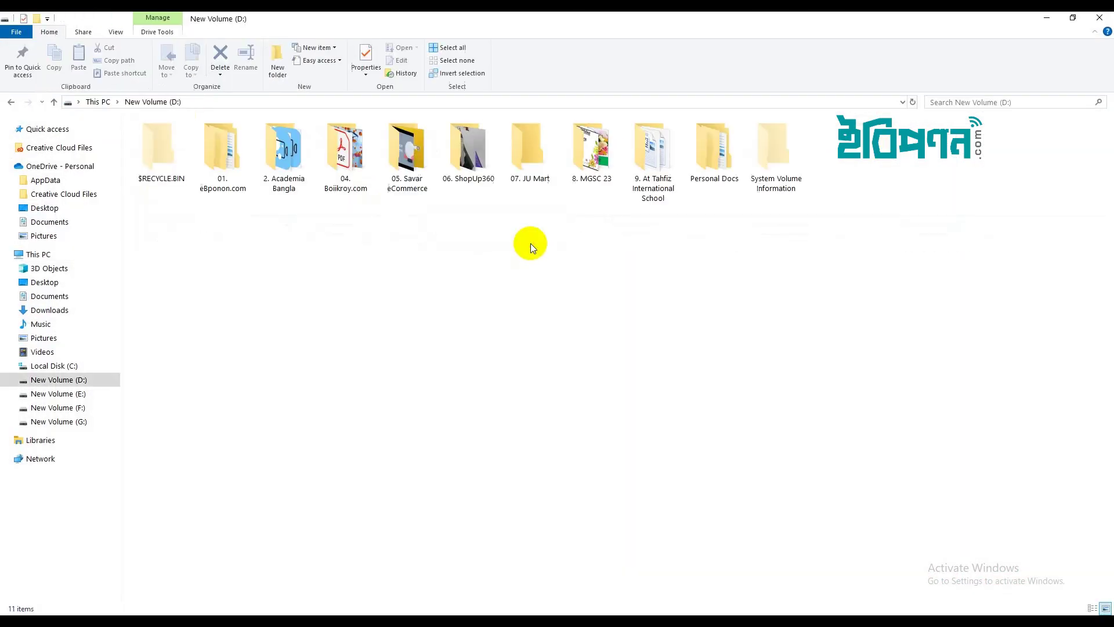
double_click(221, 158)
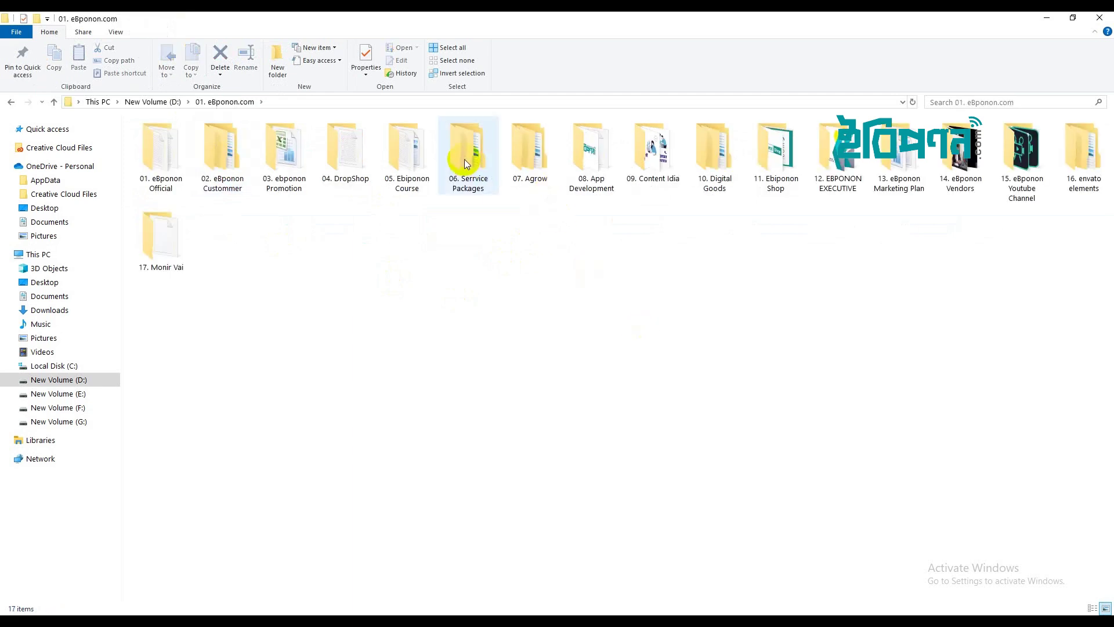
double_click(420, 156)
double_click(1013, 257)
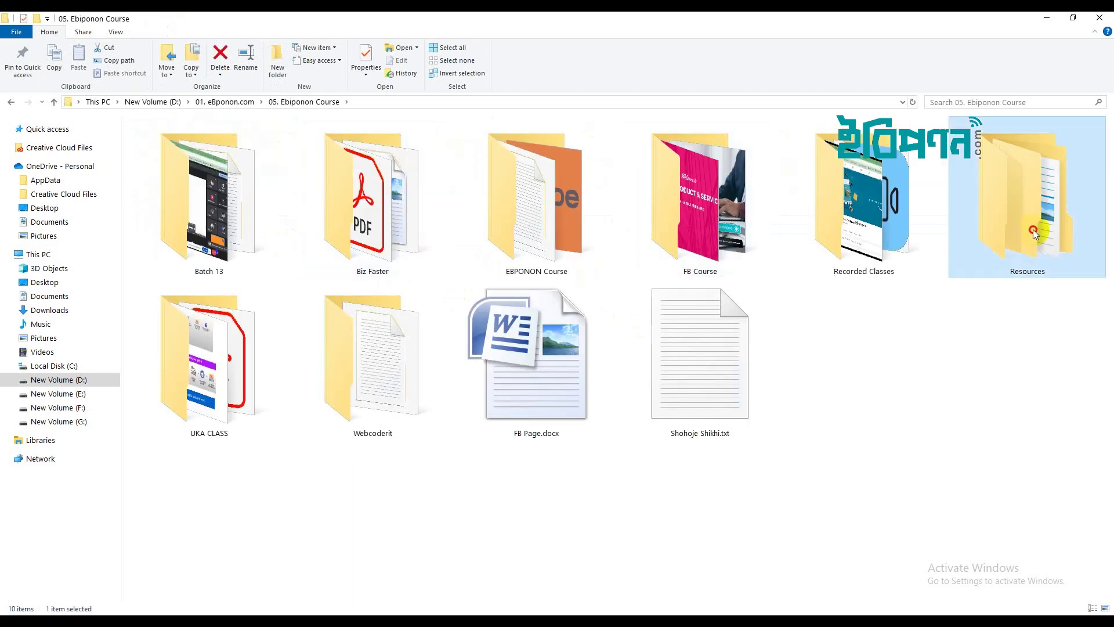
double_click(373, 213)
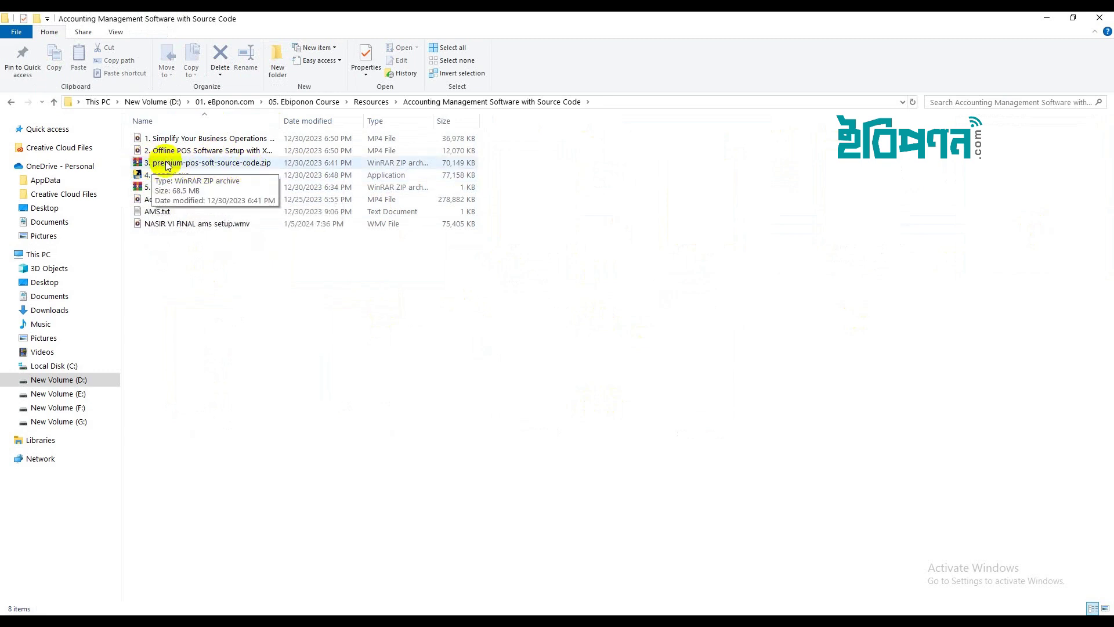
Switch the folder to Large icons view and return to the cPanel upload page.
right_click(427, 321)
mouse_move(495, 348)
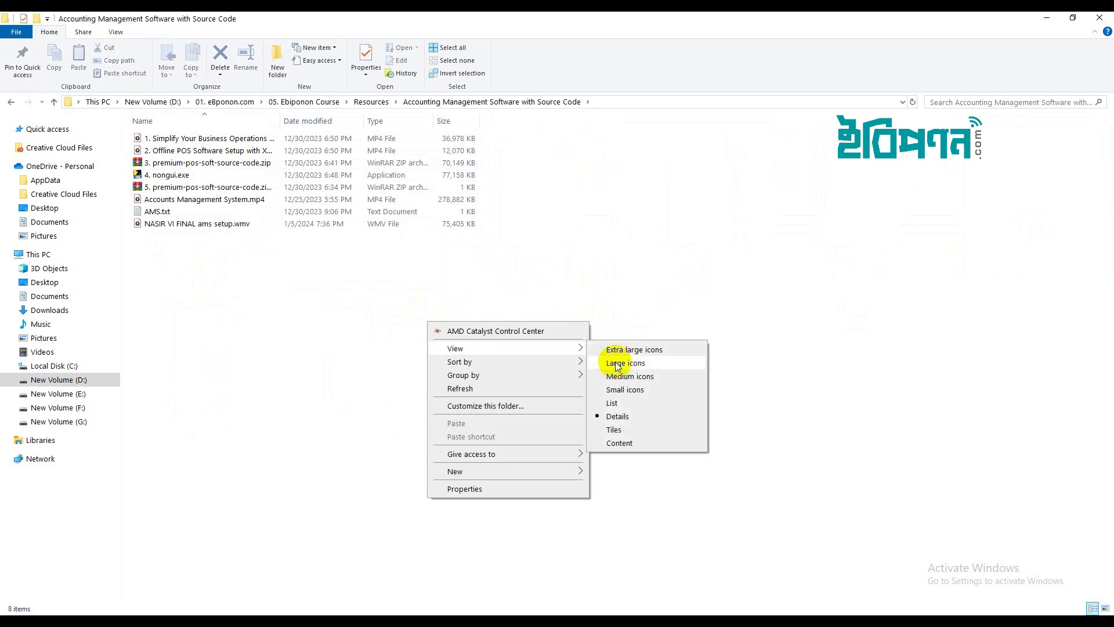
left_click(620, 363)
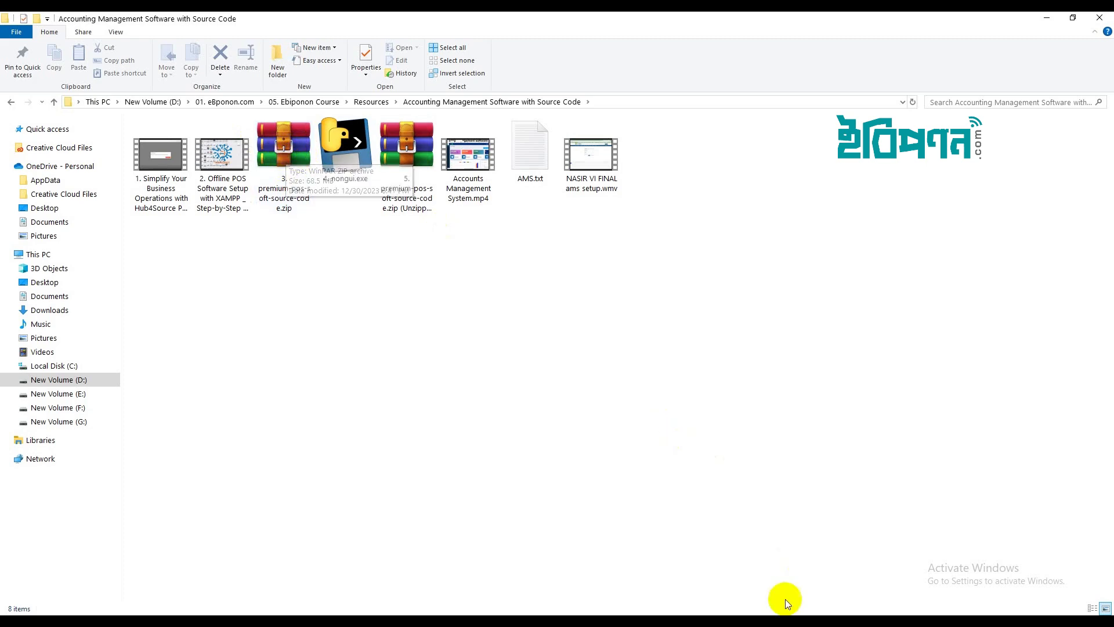
left_click(757, 621)
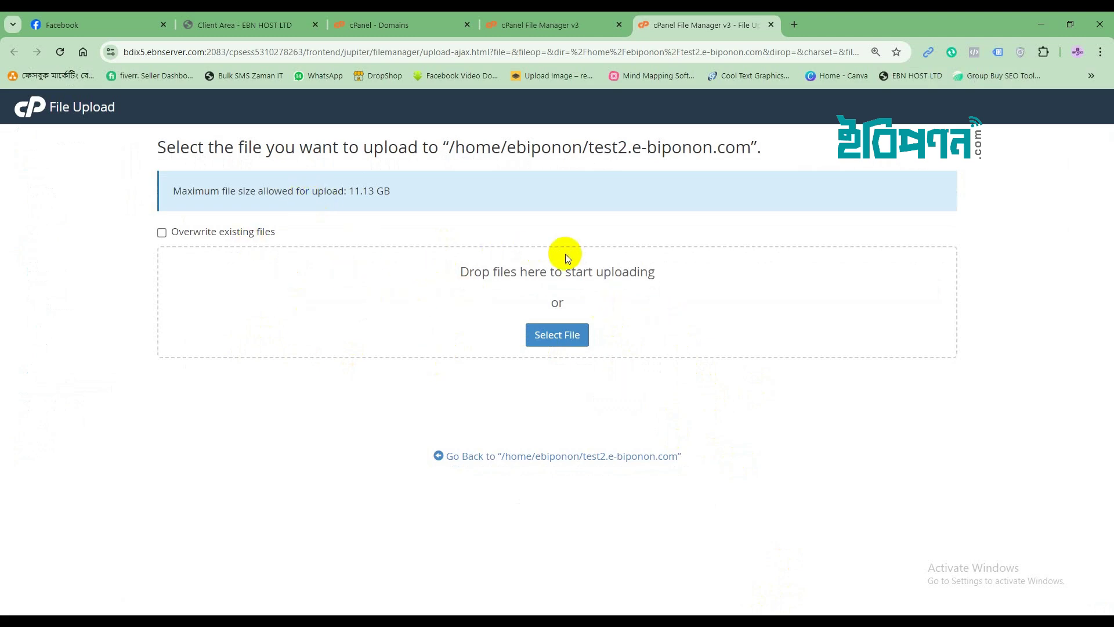
Upload 3. premium-pos-soft-source-code.zip from the Accounting Management Software with Source Code folder.
left_click(566, 338)
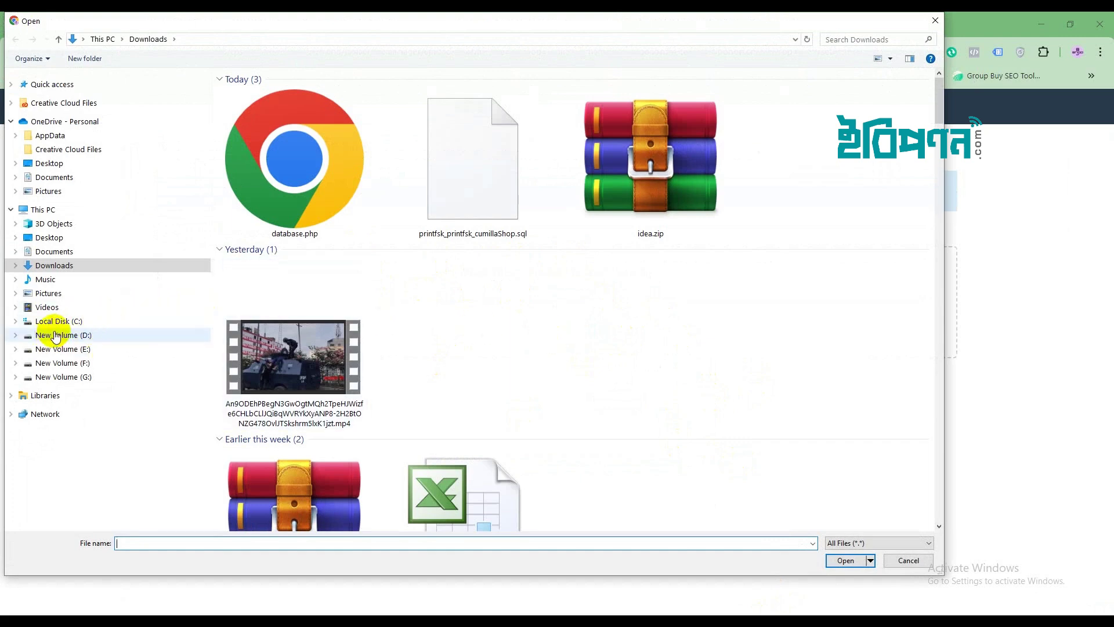
left_click(55, 335)
left_click(309, 110)
double_click(318, 108)
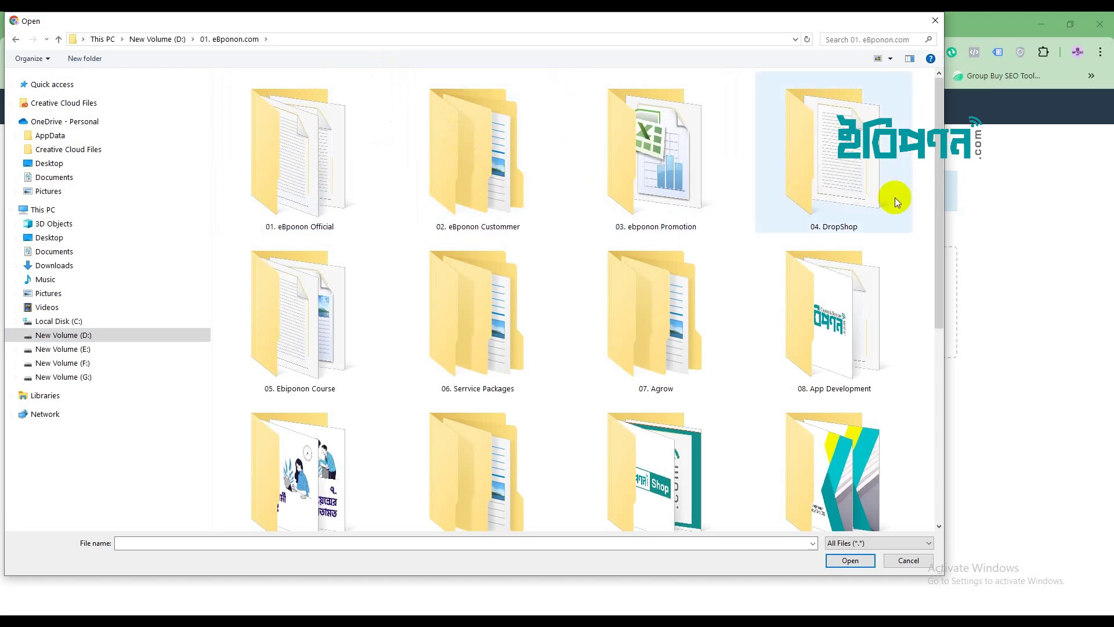
double_click(318, 332)
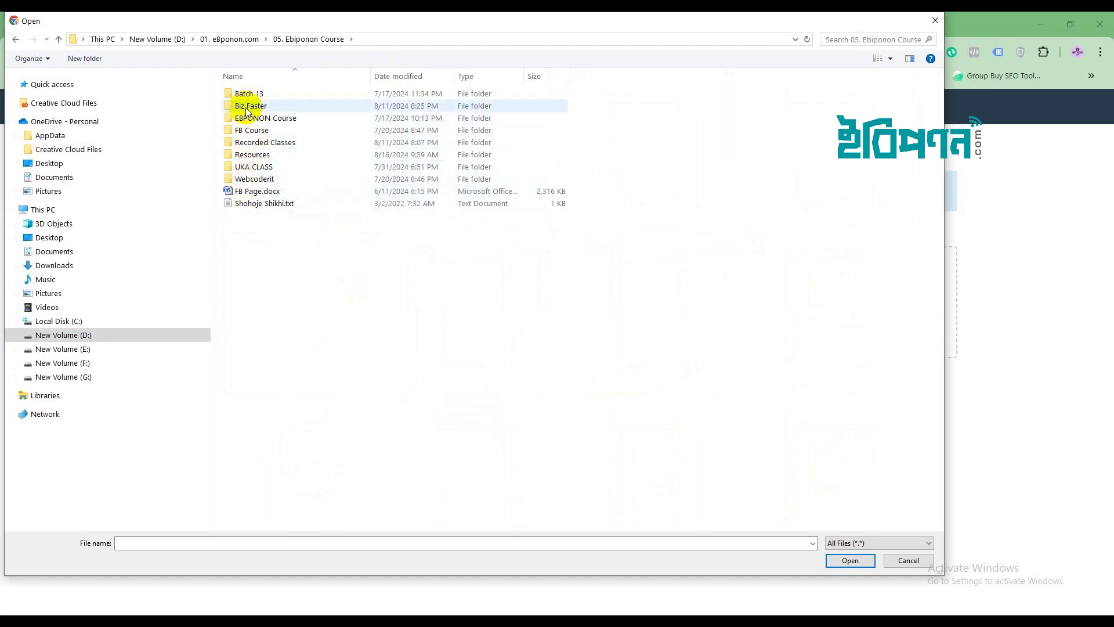
double_click(256, 154)
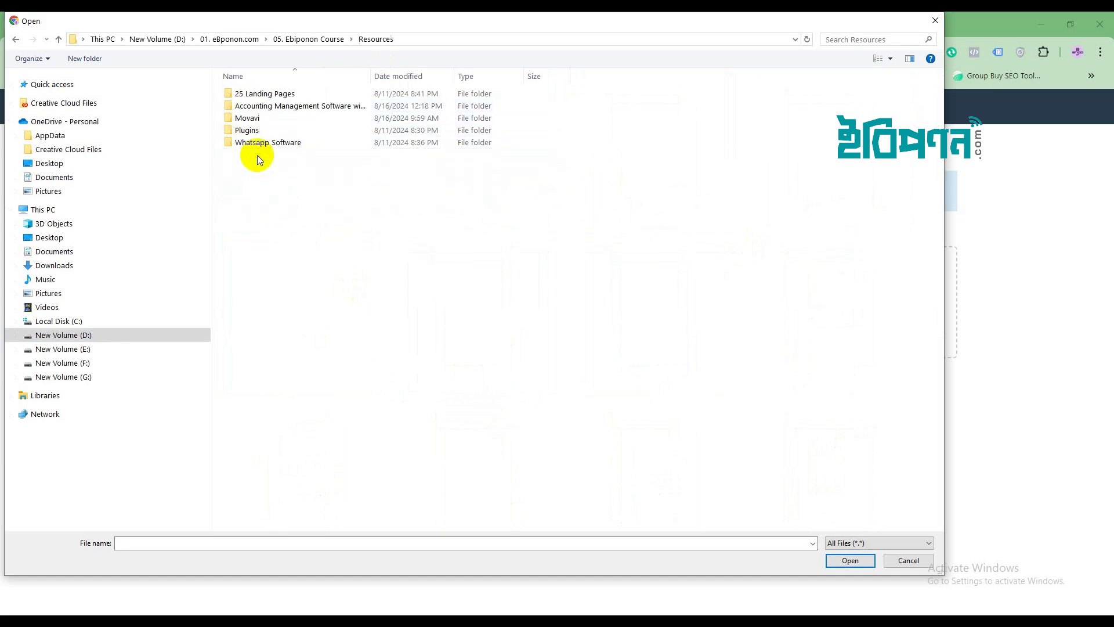
double_click(258, 107)
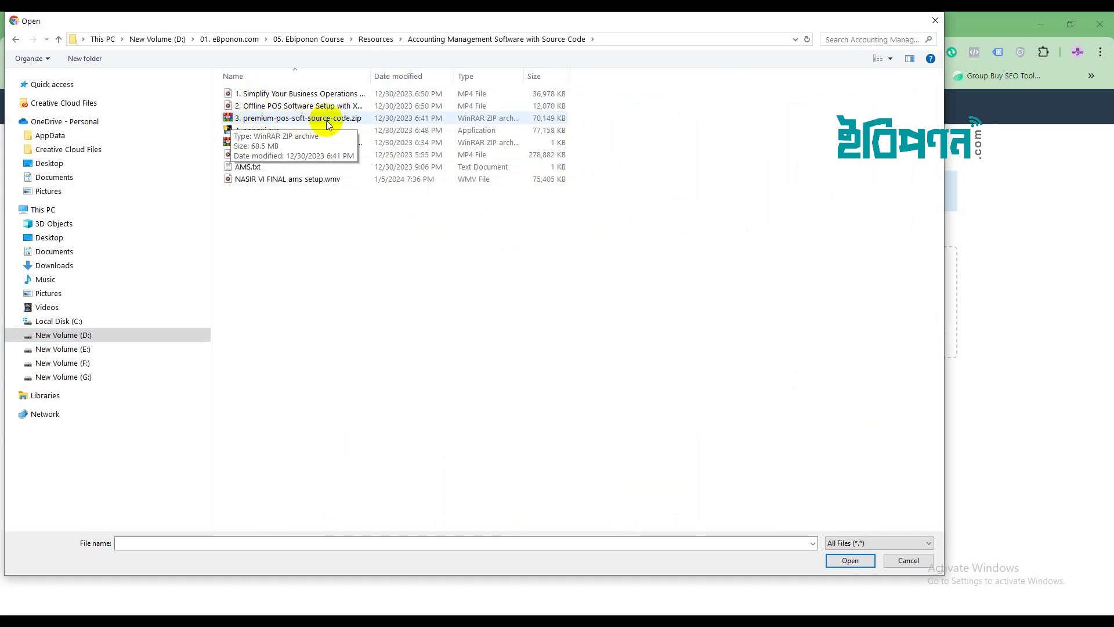
left_click(252, 122)
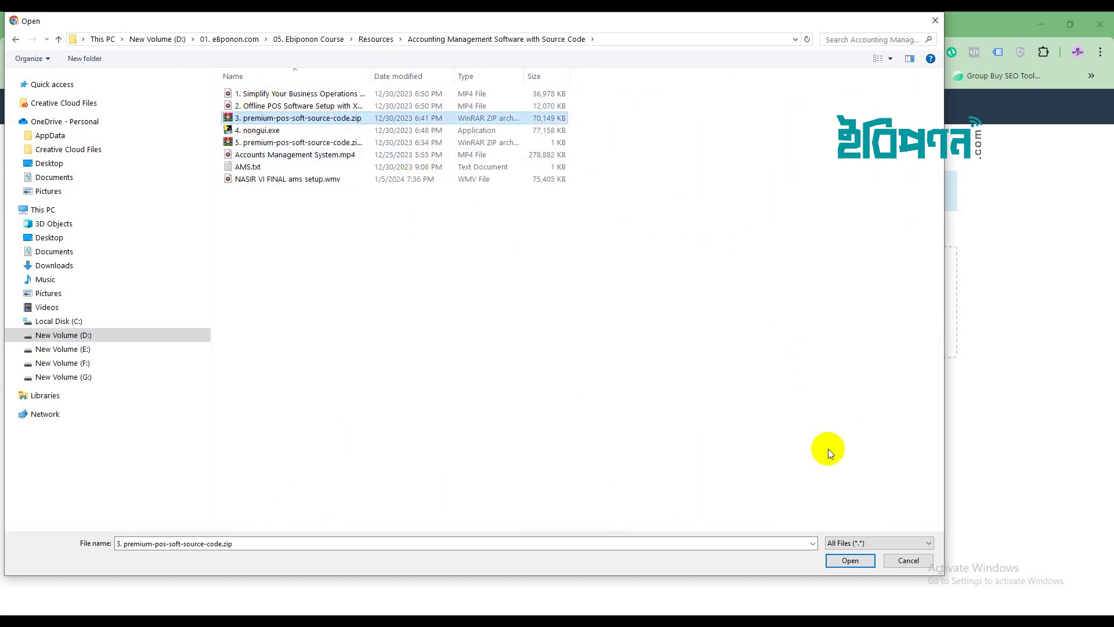
left_click(847, 560)
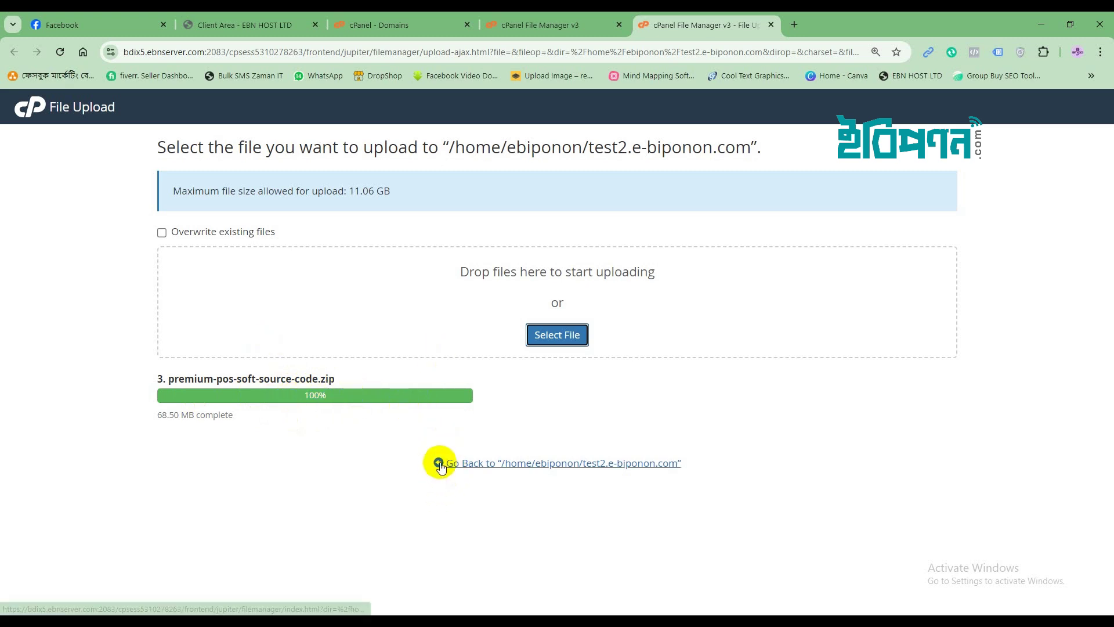
Return to the test2.e-biponon.com listing and bring up actions for the uploaded zip.
left_click(559, 463)
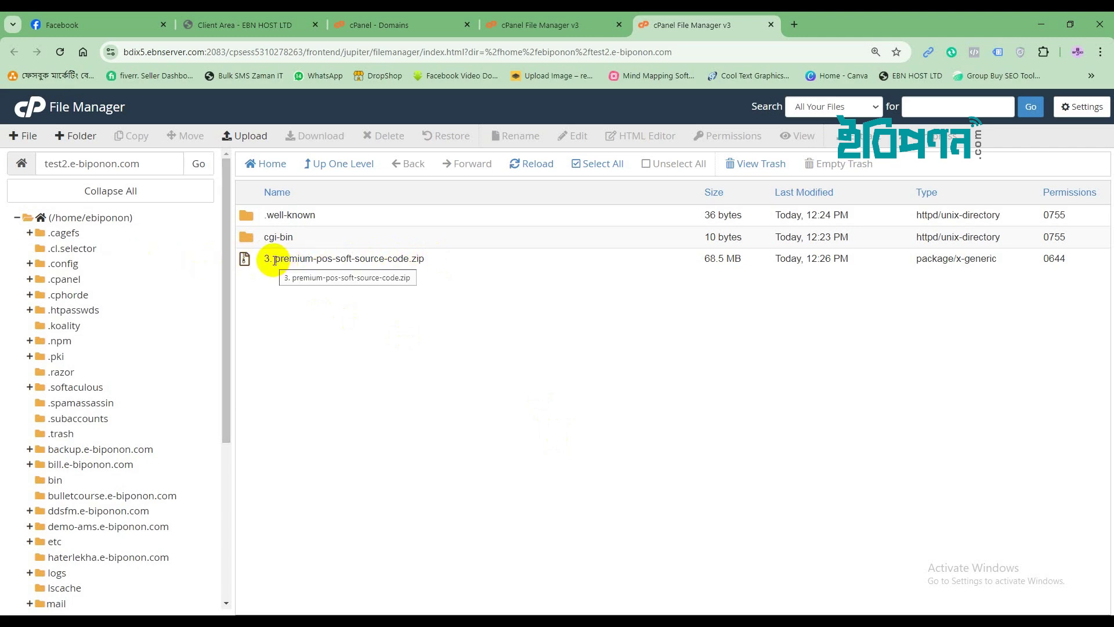
left_click(246, 259)
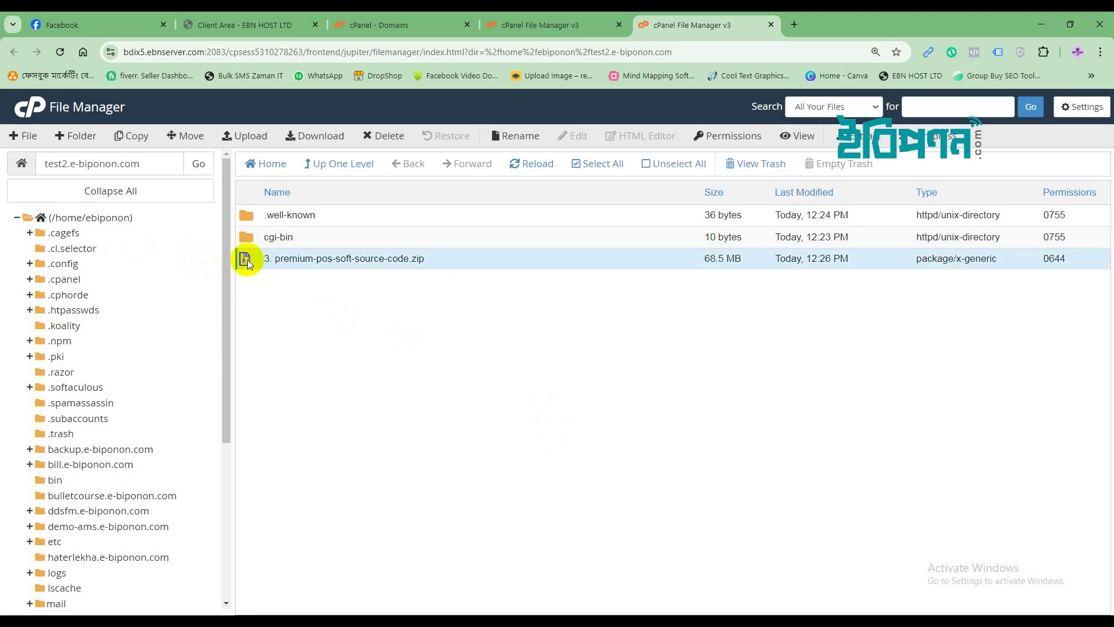
right_click(248, 260)
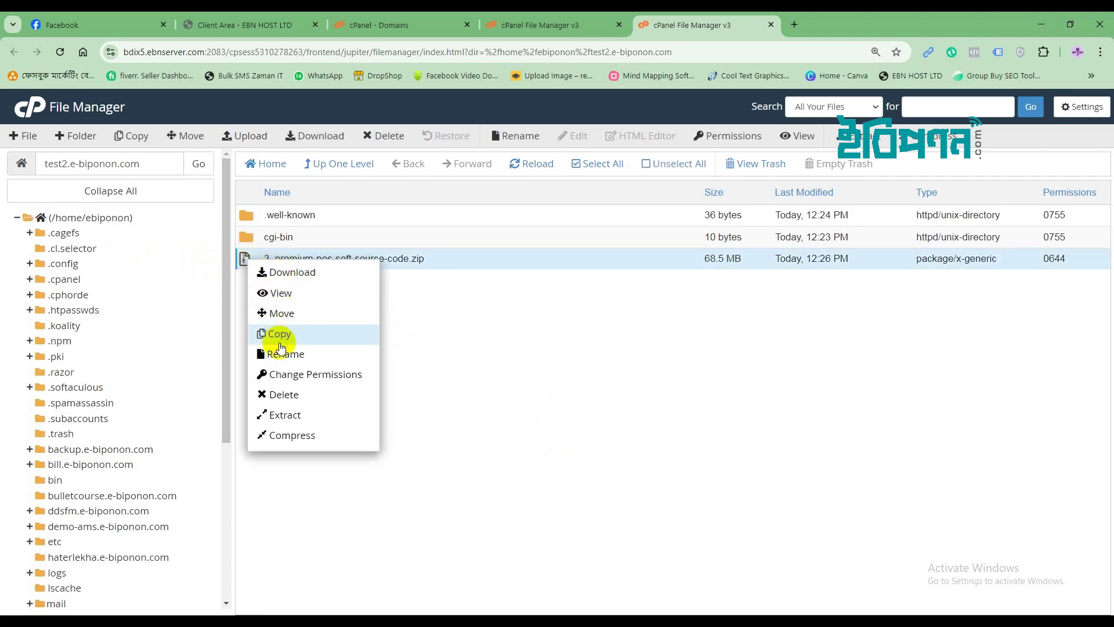
Extract the zip into test2.e-biponon.com and close the extraction results.
left_click(291, 414)
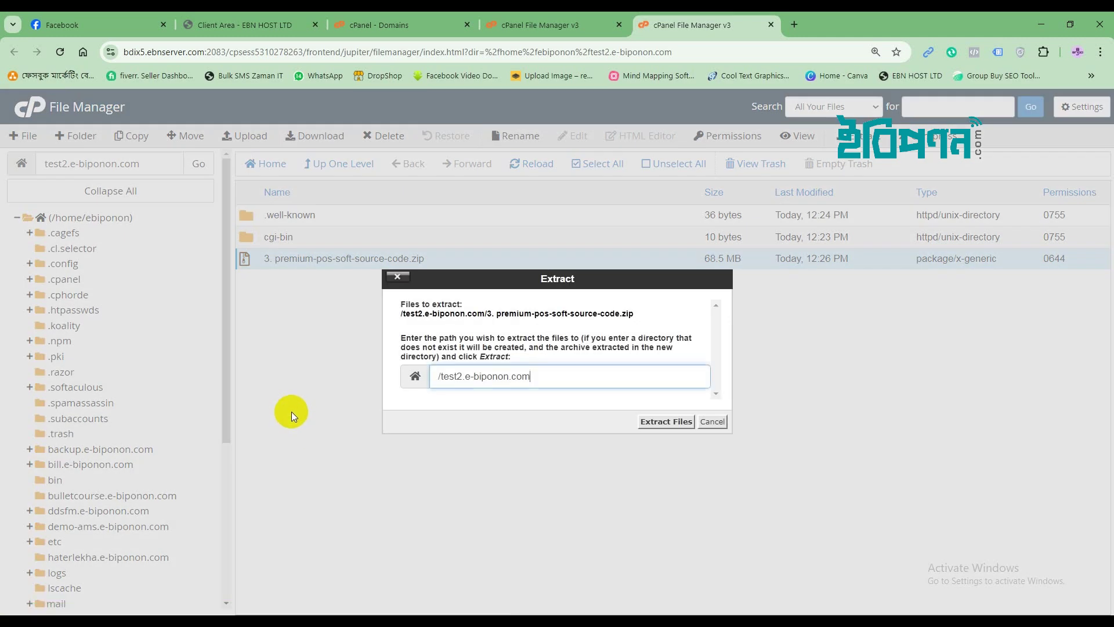
left_click(665, 421)
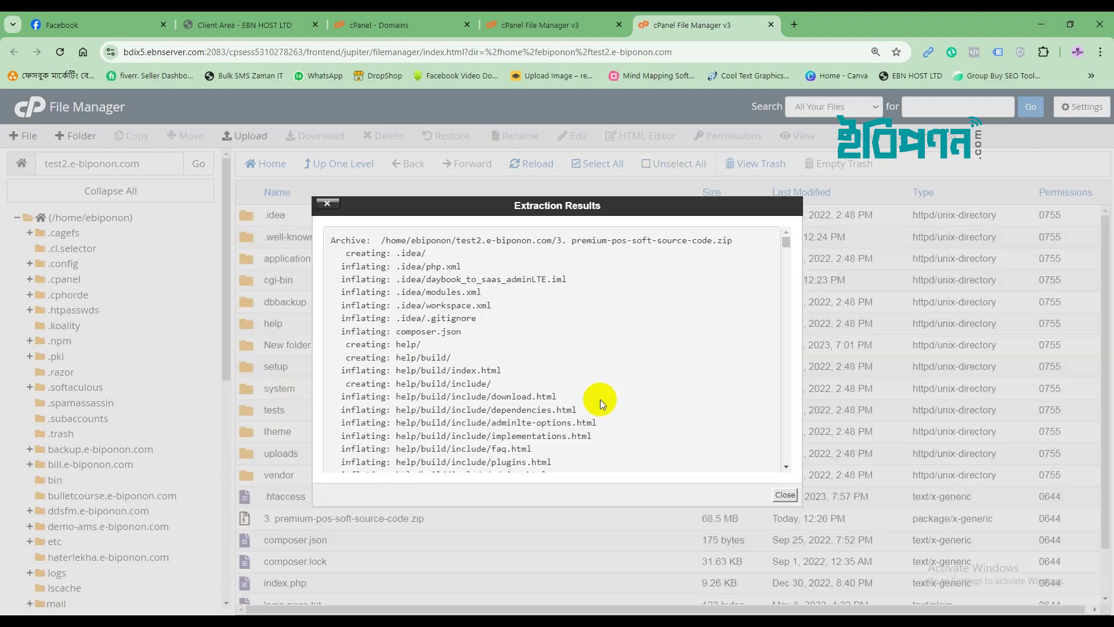
left_click(785, 494)
Look through the extracted files and select printfsk_printfsk_cumillaShop.sql.
scroll(409, 394, "down", 2)
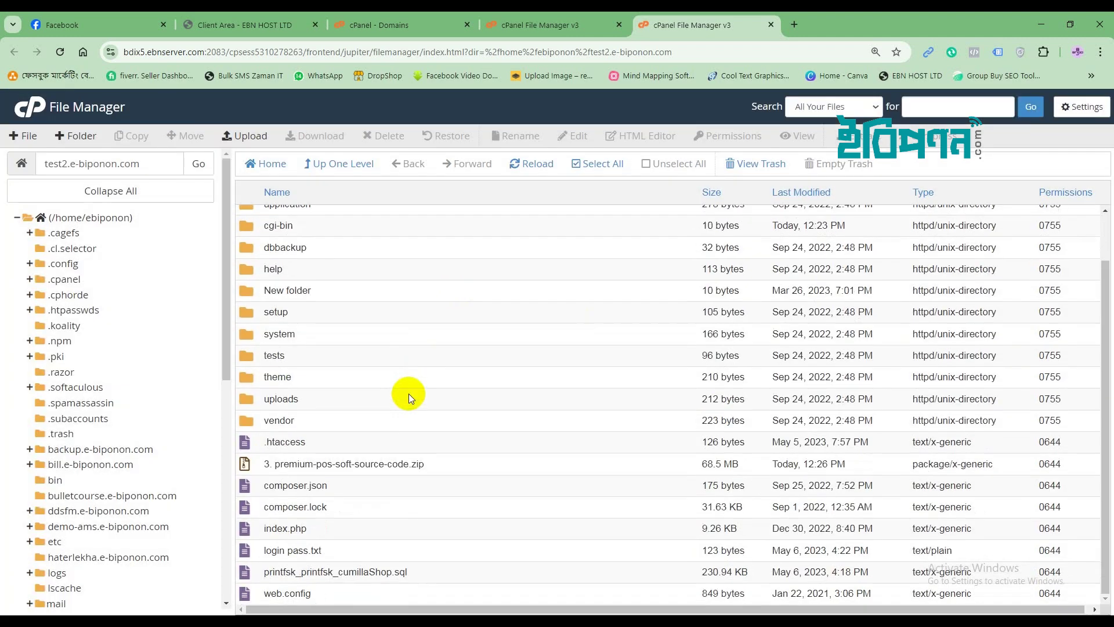
scroll(409, 394, "up", 1)
scroll(409, 394, "down", 2)
scroll(408, 394, "up", 1)
scroll(407, 392, "down", 1)
scroll(407, 392, "up", 1)
scroll(407, 392, "down", 1)
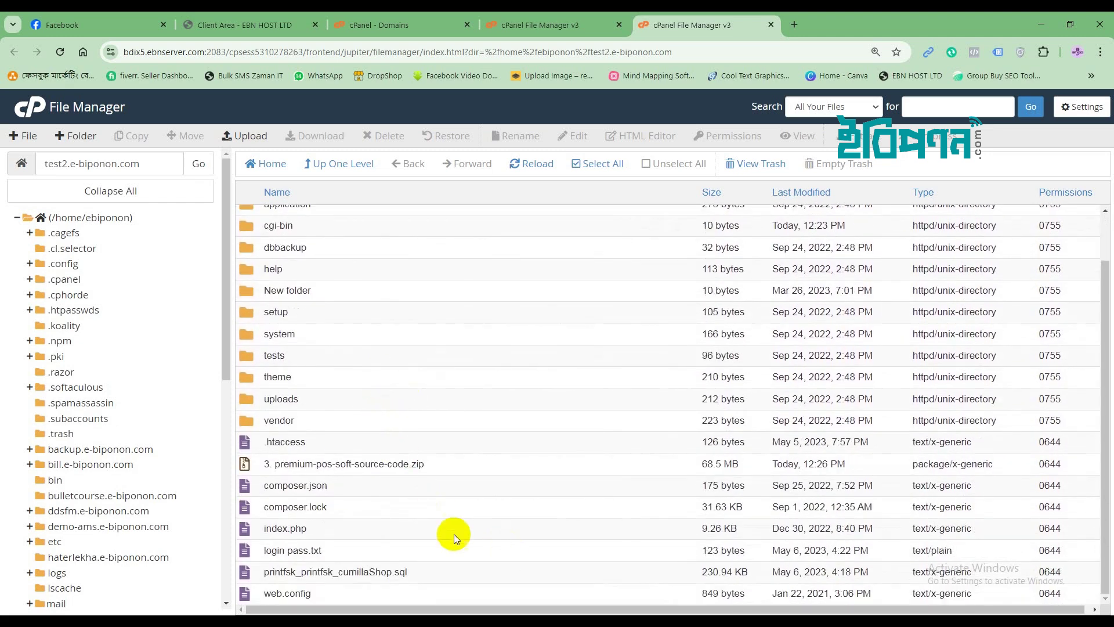
scroll(348, 458, "up", 1)
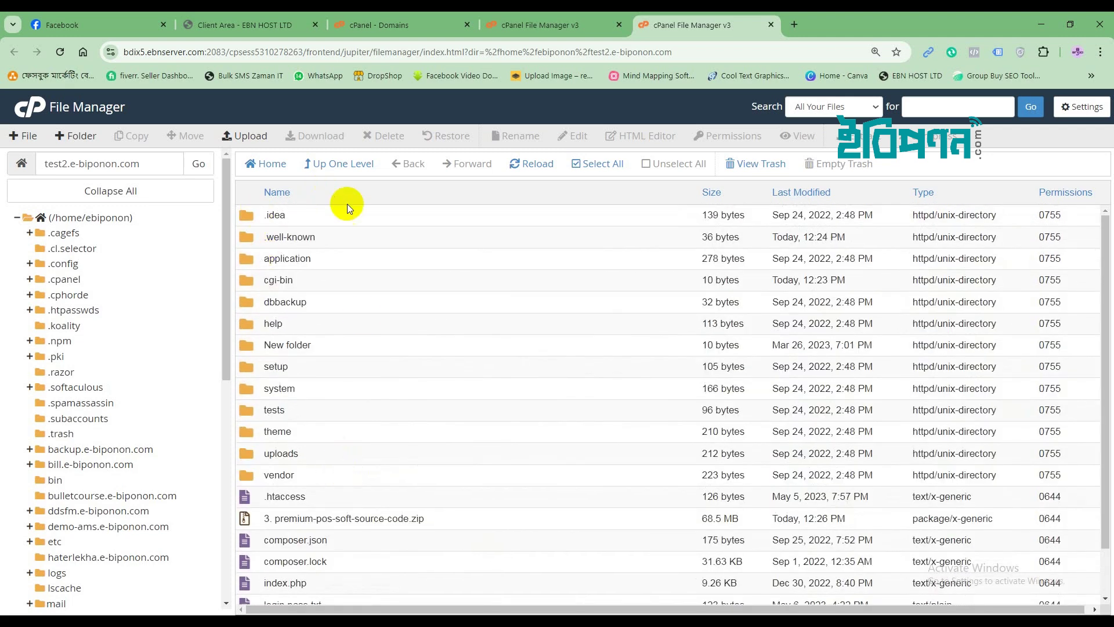
scroll(367, 423, "down", 1)
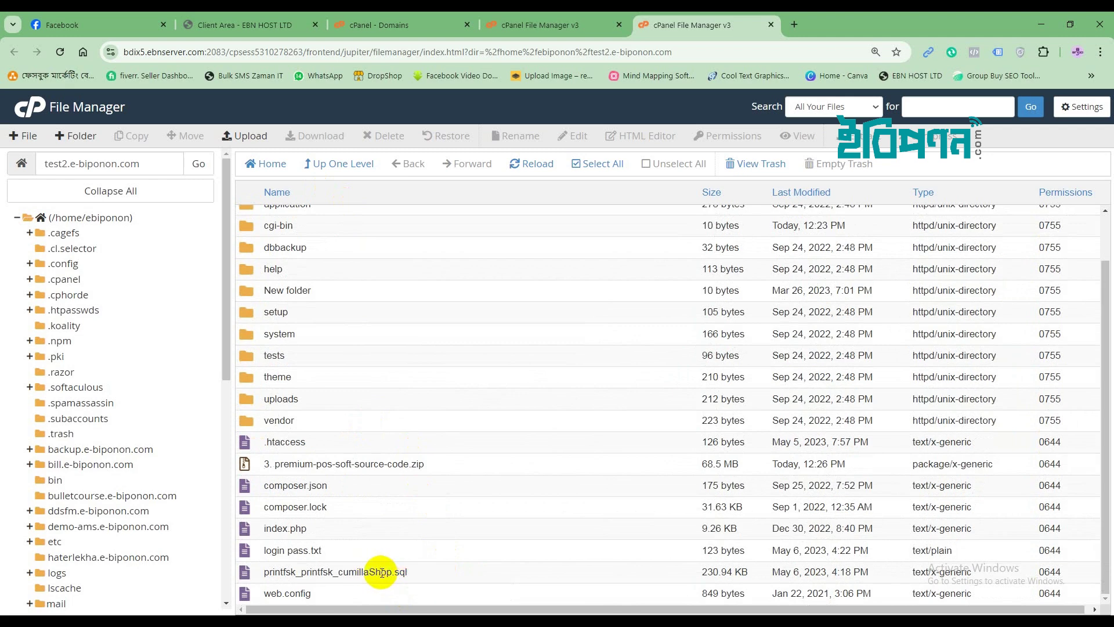
left_click(277, 572)
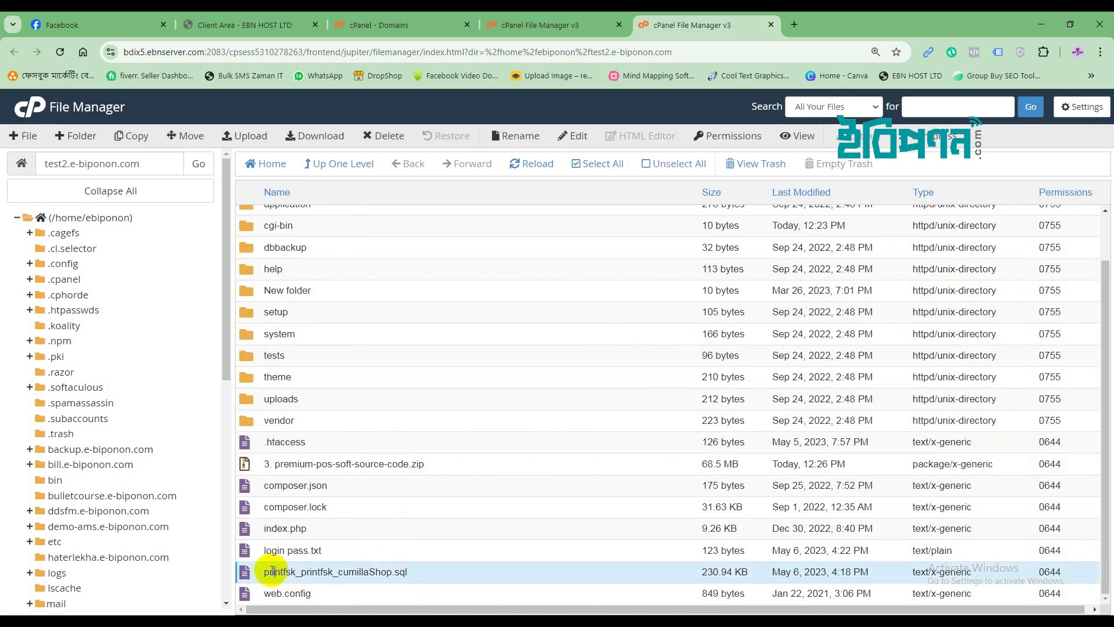
Download printfsk_printfsk_cumillaShop.sql (231 KB) to the computer.
left_click(295, 136)
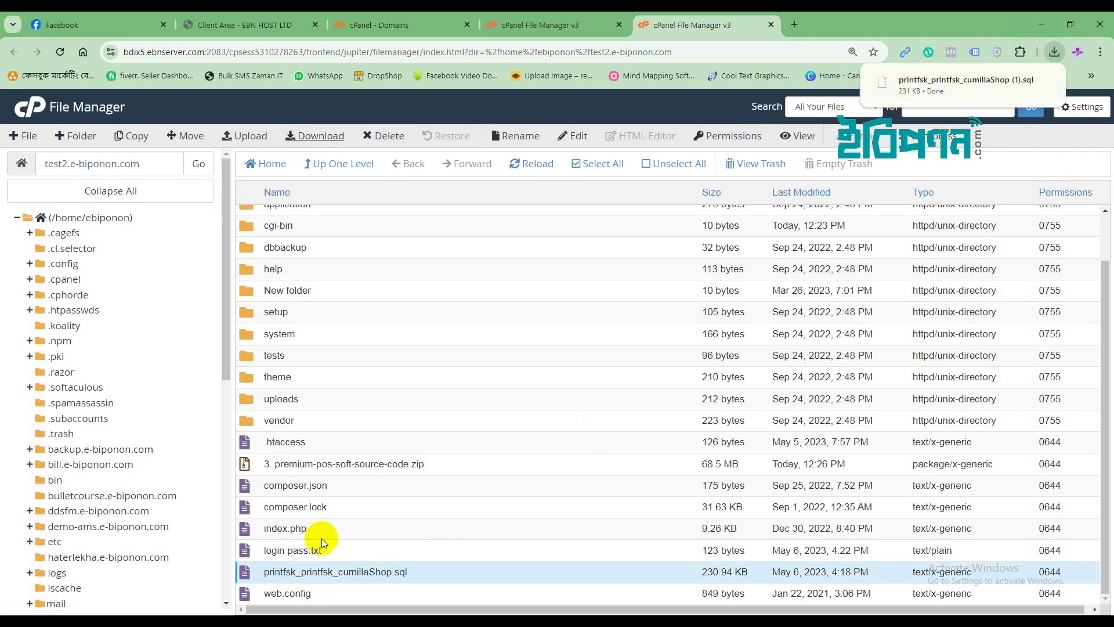
left_click(356, 589)
left_click(325, 572)
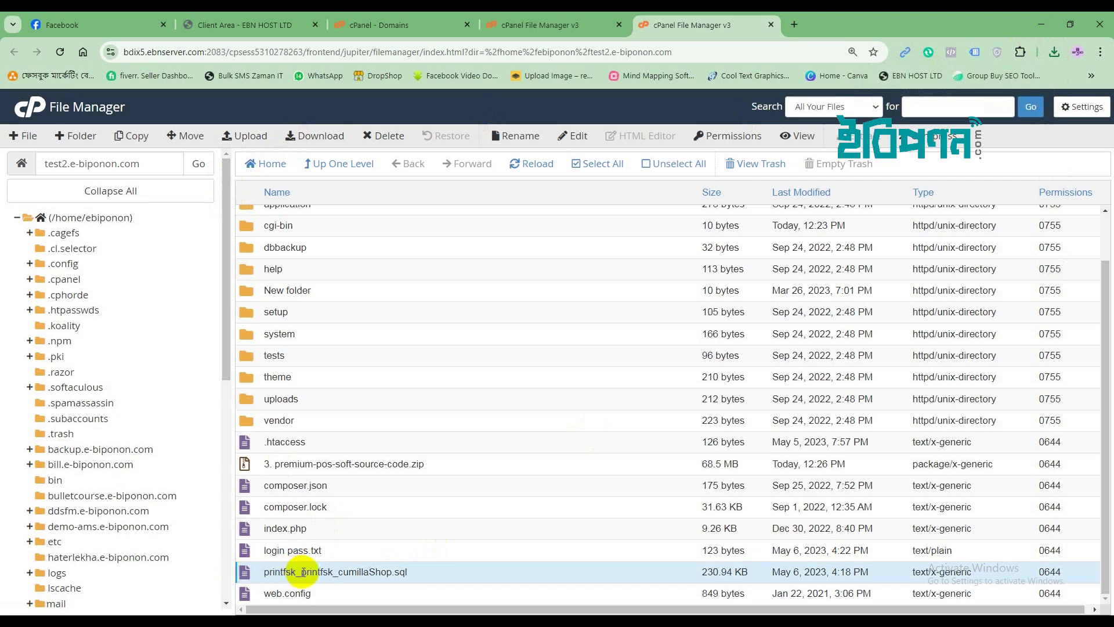
Permanently delete the SQL file, skipping the trash.
right_click(248, 573)
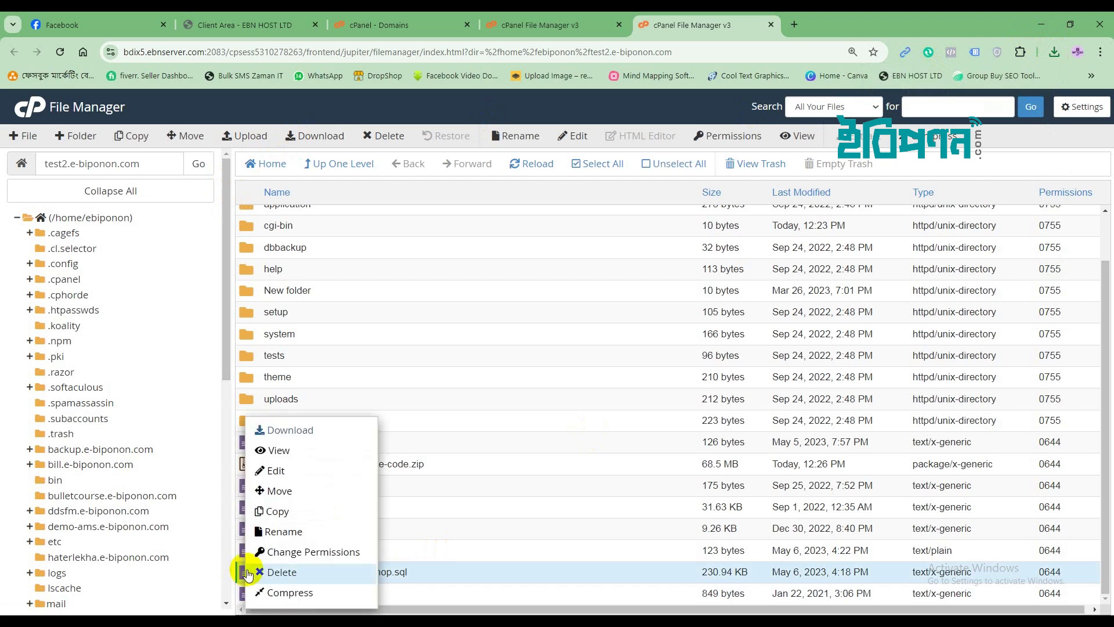
left_click(262, 572)
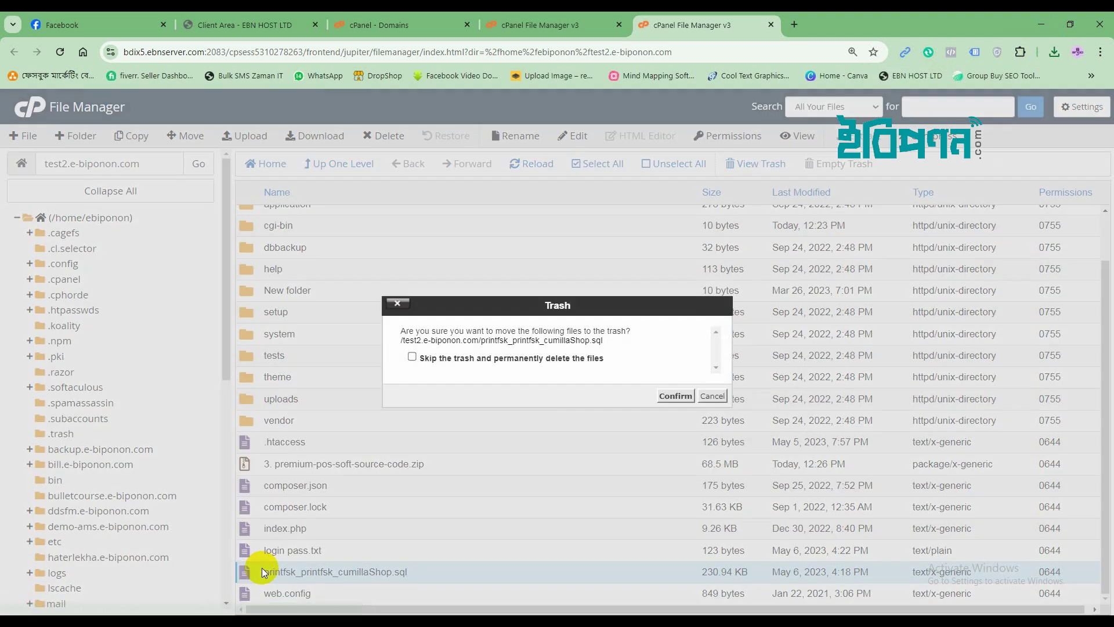
left_click(412, 357)
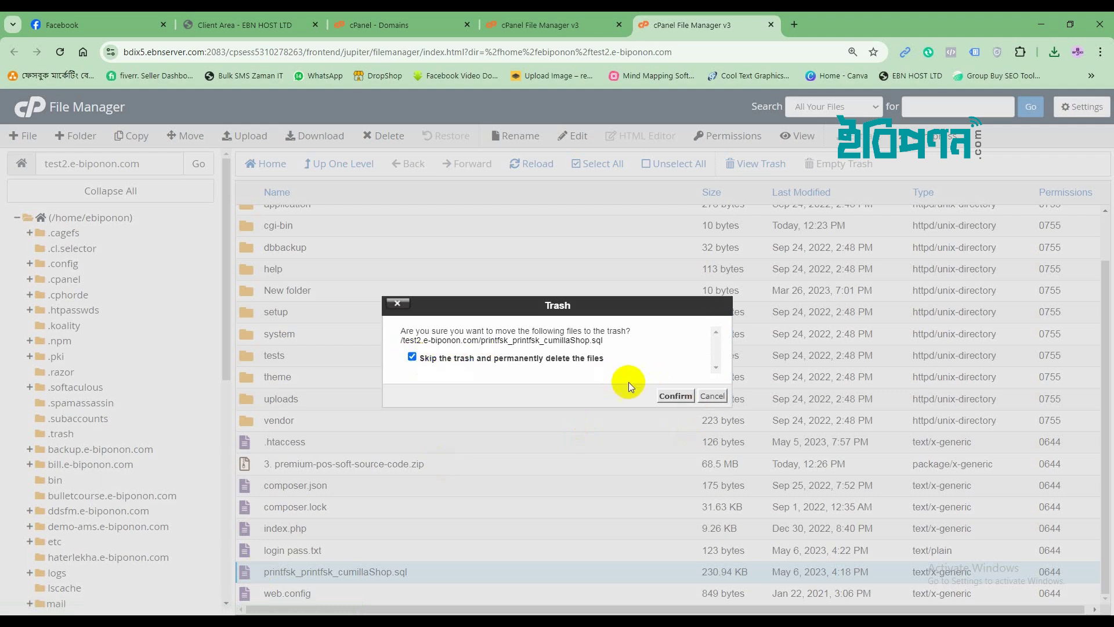
left_click(674, 397)
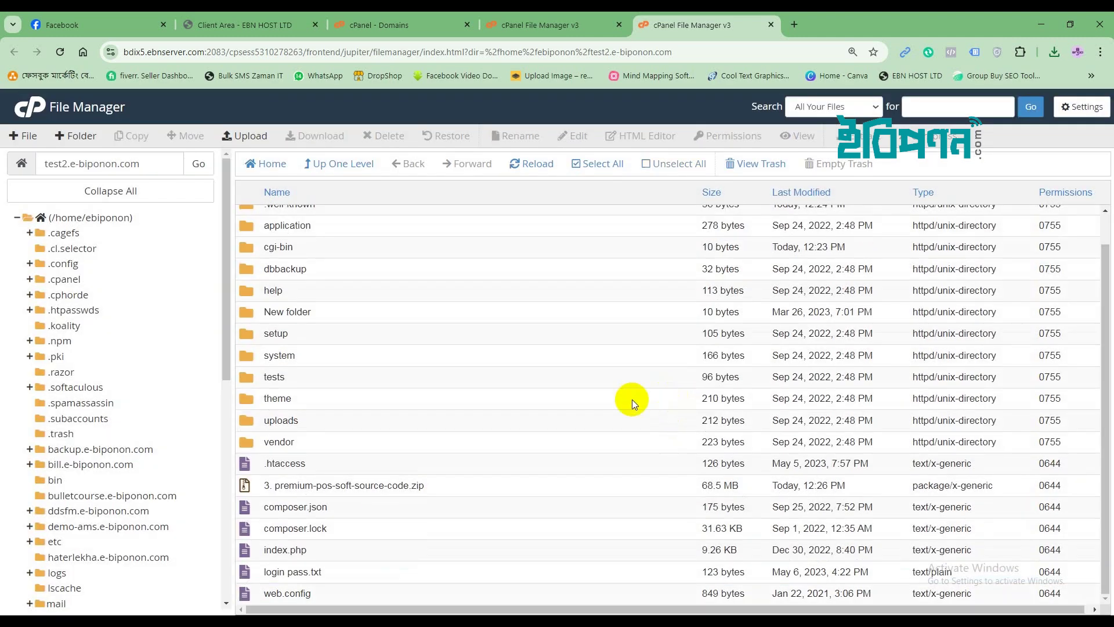
Permanently delete login pass.txt, skipping the trash.
left_click(245, 572)
right_click(244, 572)
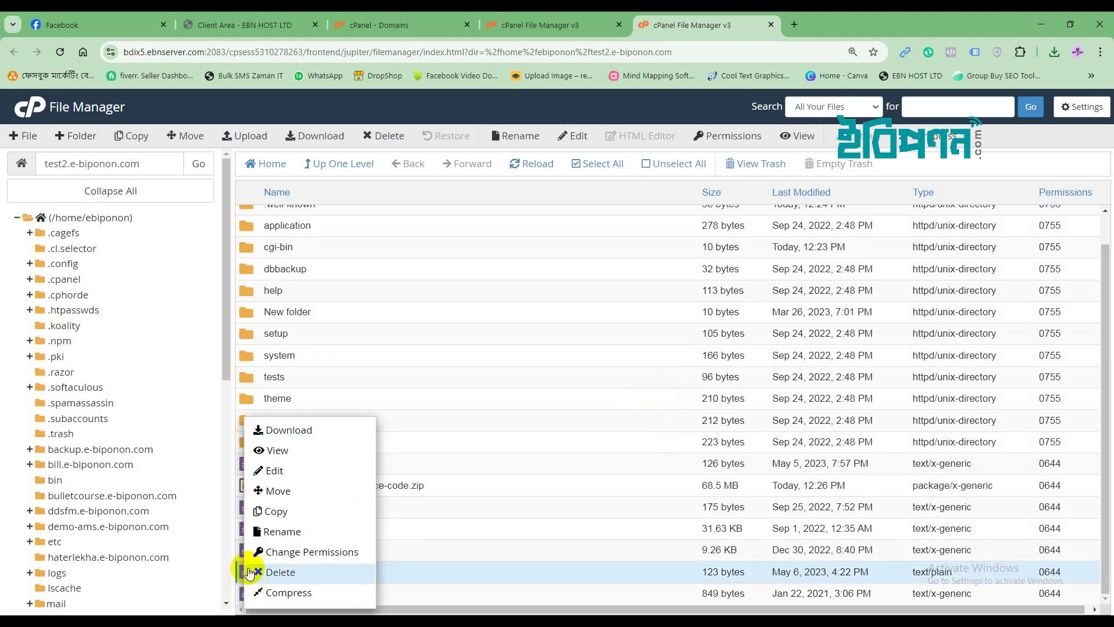
left_click(270, 572)
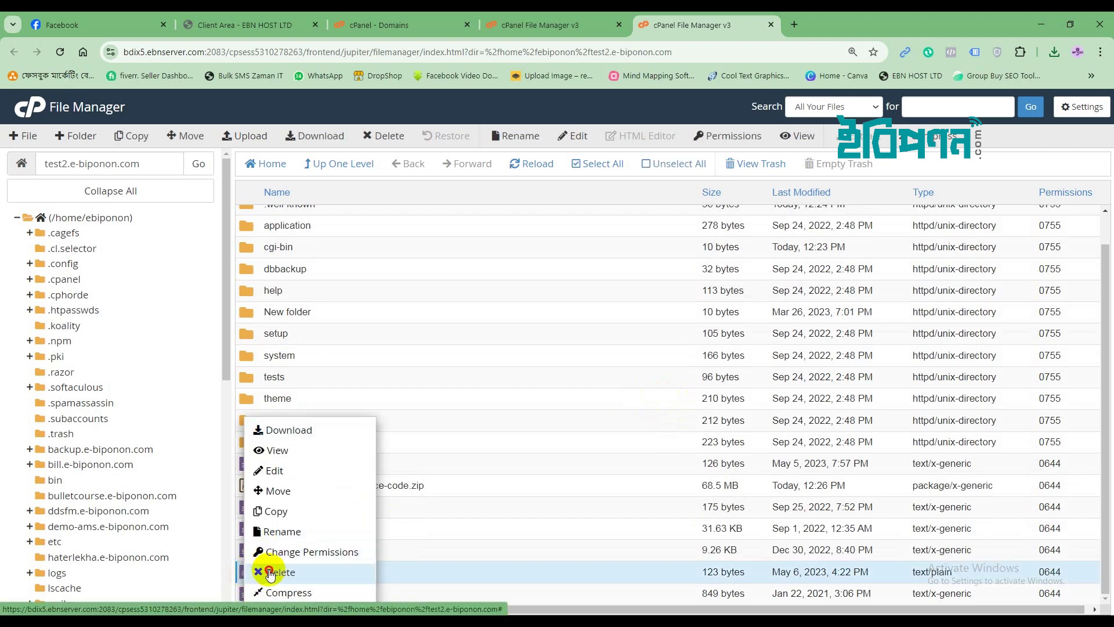
left_click(411, 356)
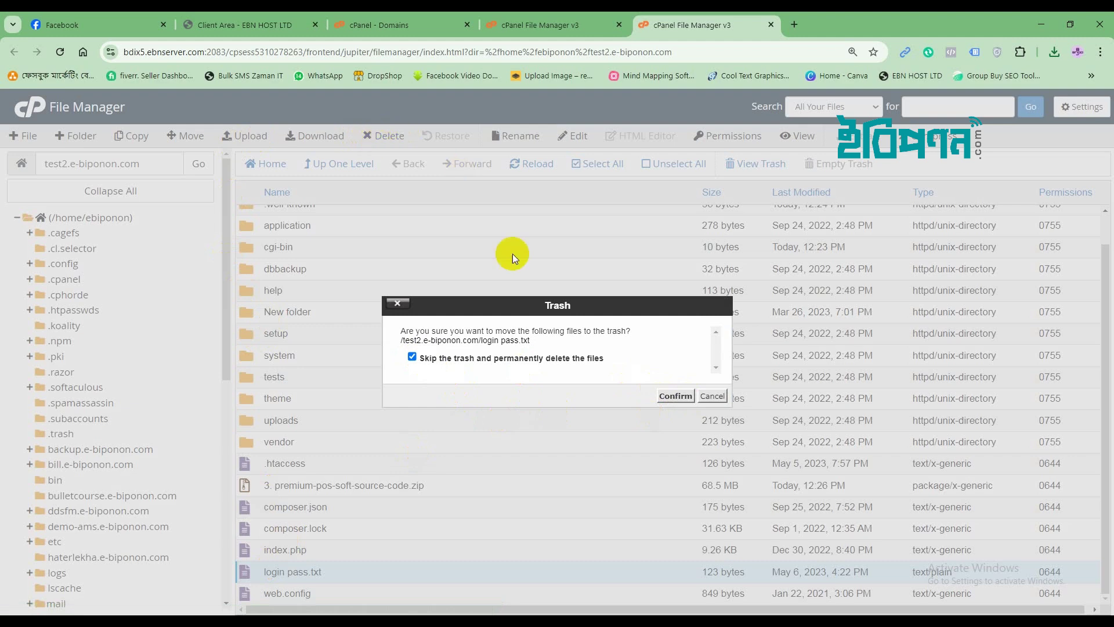
left_click(668, 397)
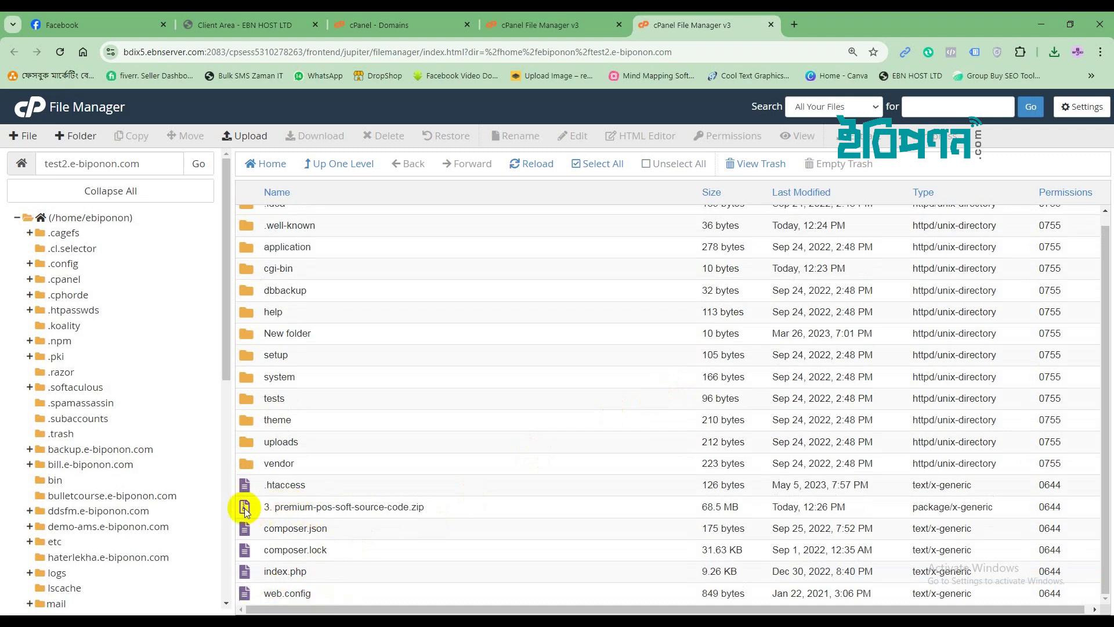
Permanently delete the premium-pos-soft-source-code zip archive and return to the cPanel home page.
left_click(245, 507)
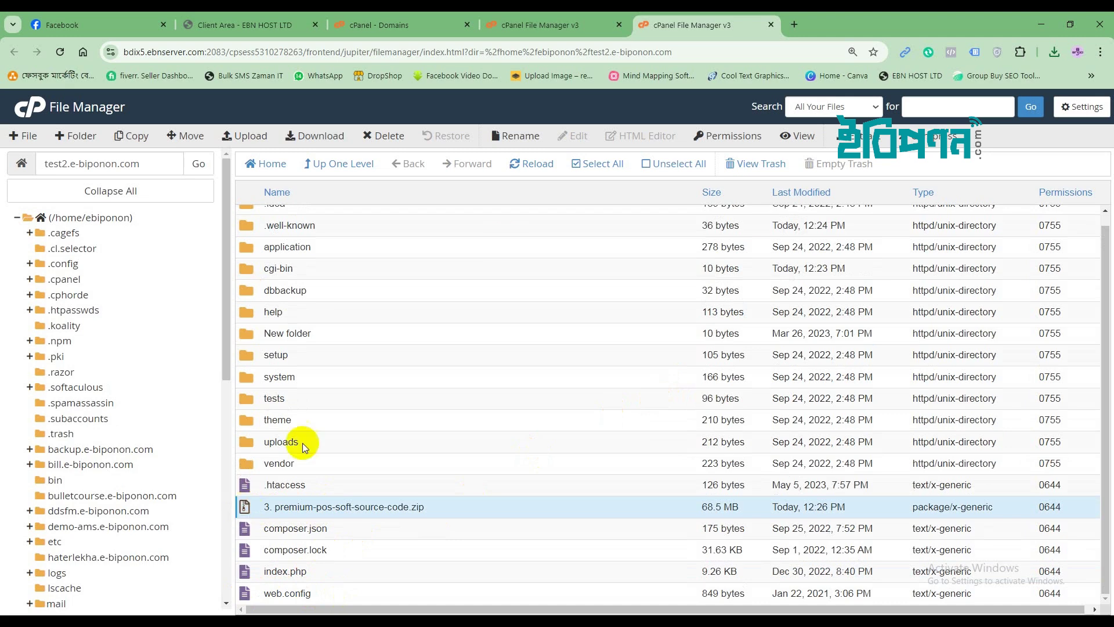
left_click(380, 137)
left_click(412, 357)
left_click(673, 394)
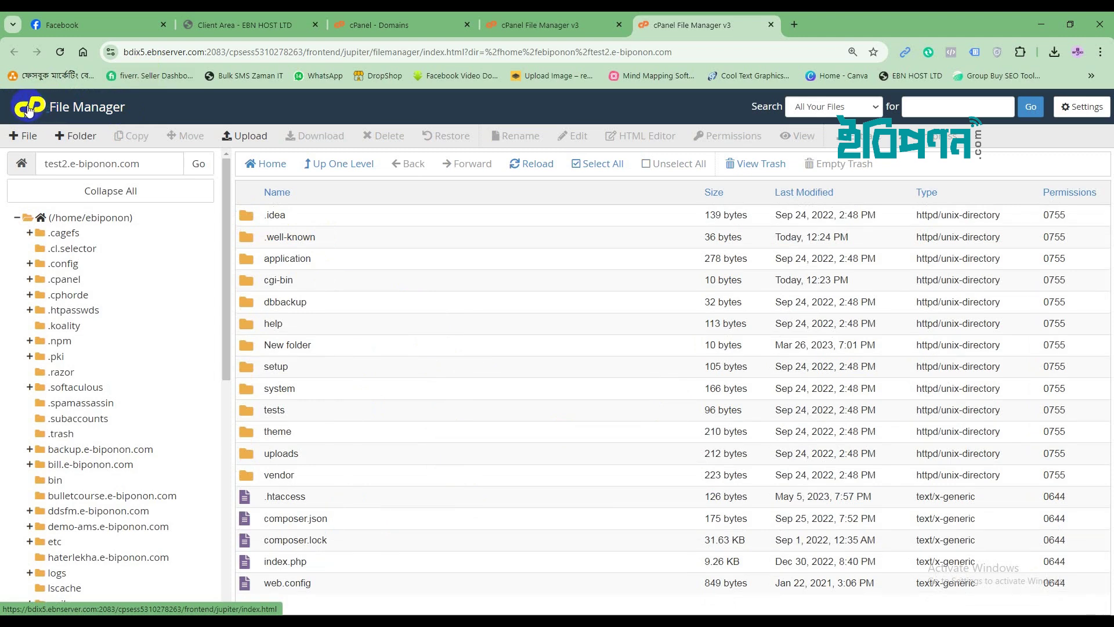
left_click(27, 110)
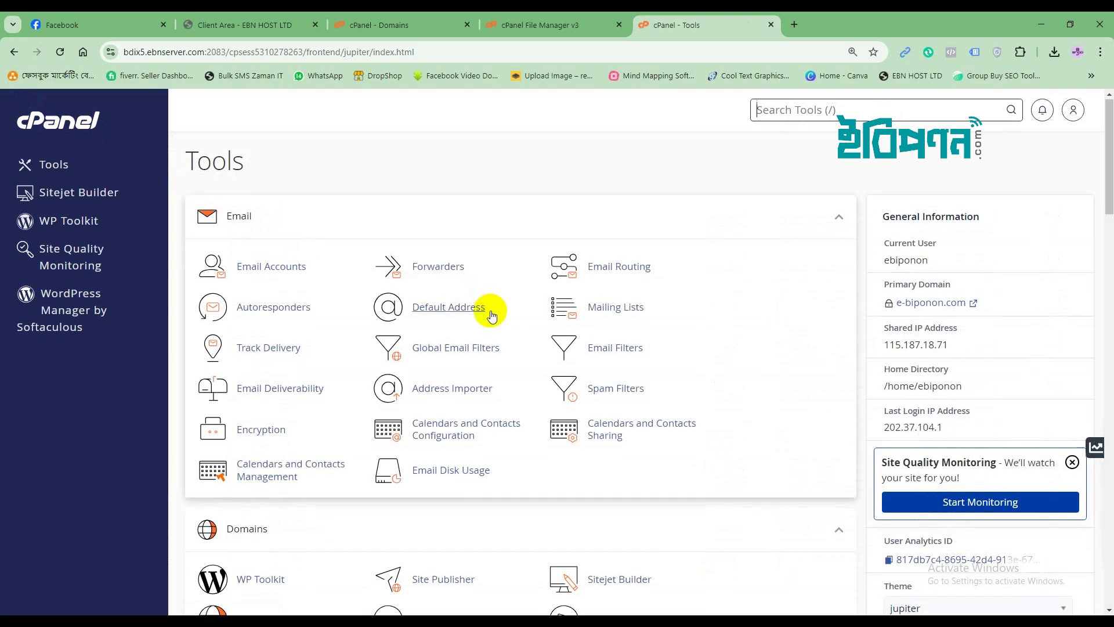
Scroll the cPanel Tools page down to the Databases section.
scroll(489, 311, "down", 5)
scroll(490, 310, "down", 2)
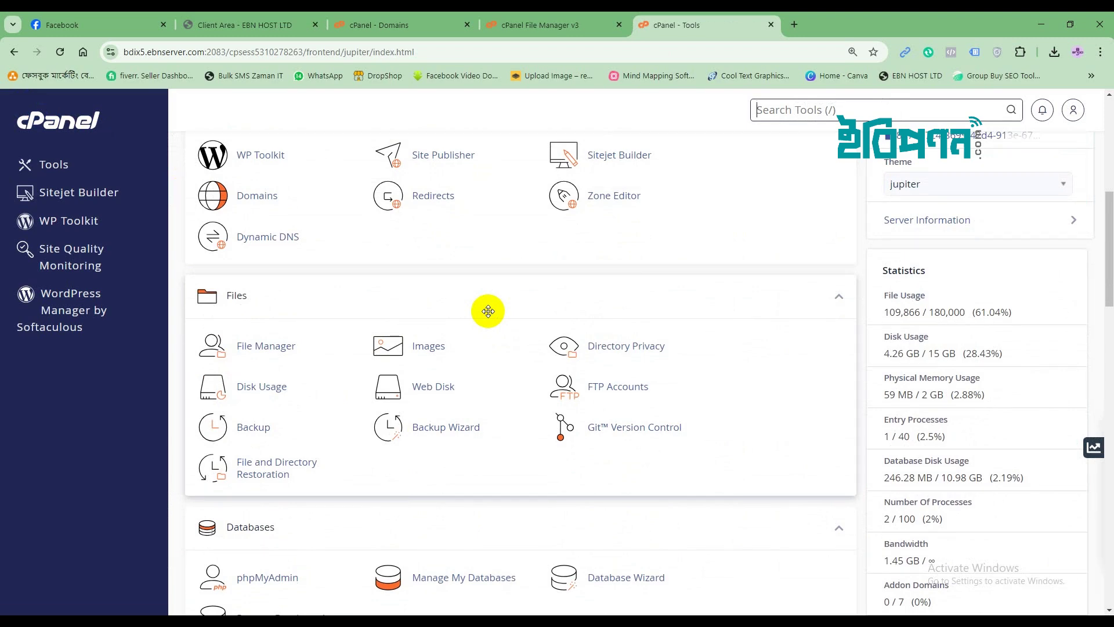
scroll(510, 363, "up", 2)
scroll(510, 363, "down", 4)
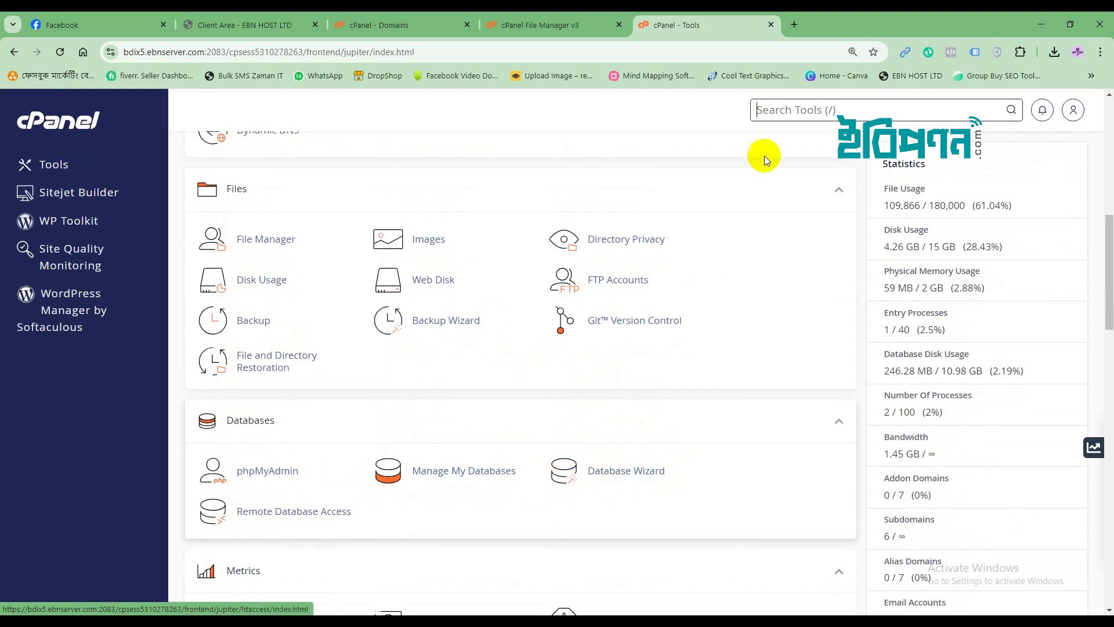
Launch the Database Wizard and type test2 as the new database name.
left_click(600, 471)
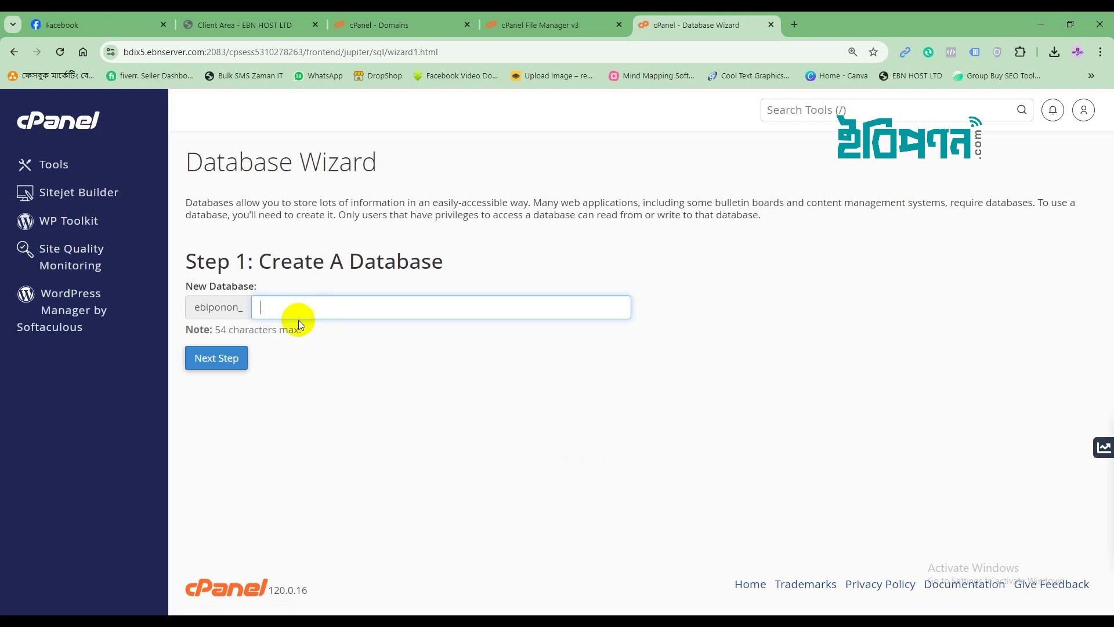
type("test")
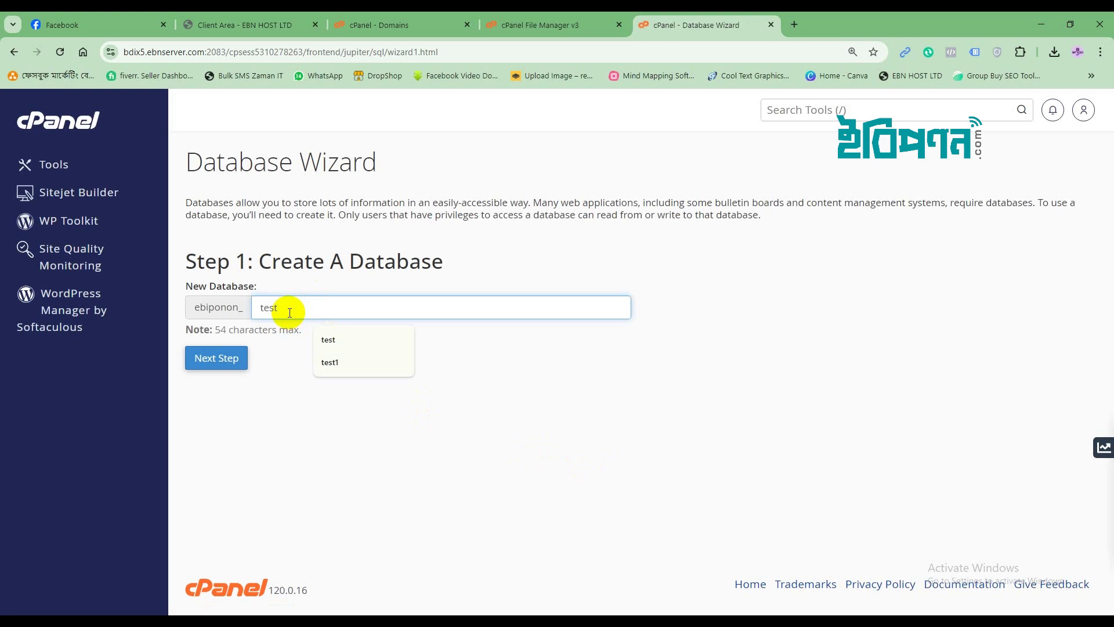
type("2")
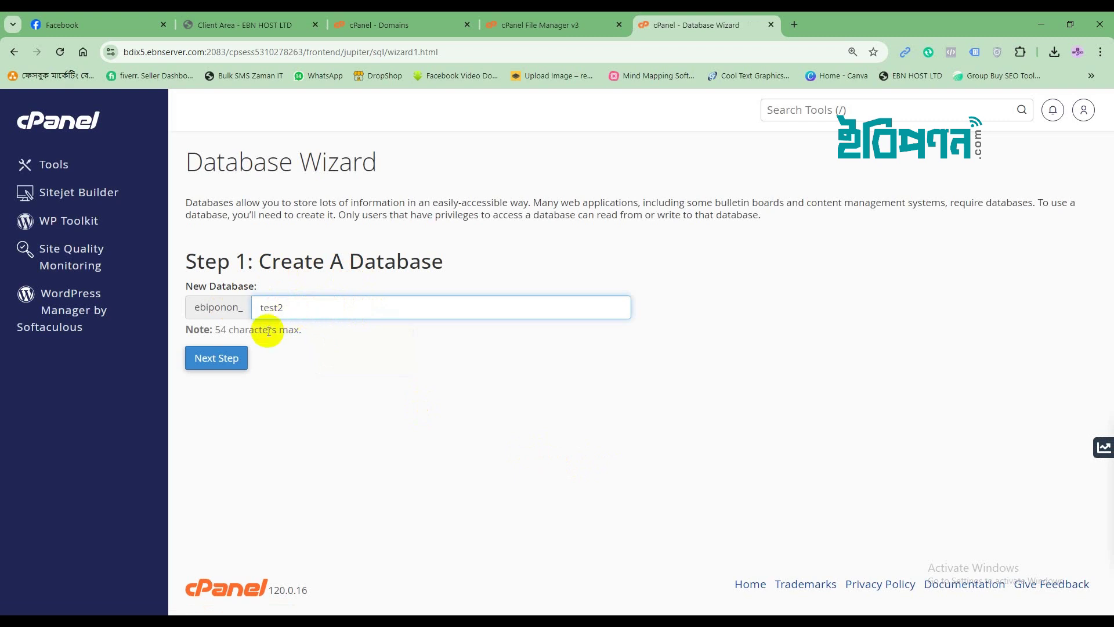
Create database ebiponon_test2, then replace the autofilled username with test2.
left_click(224, 360)
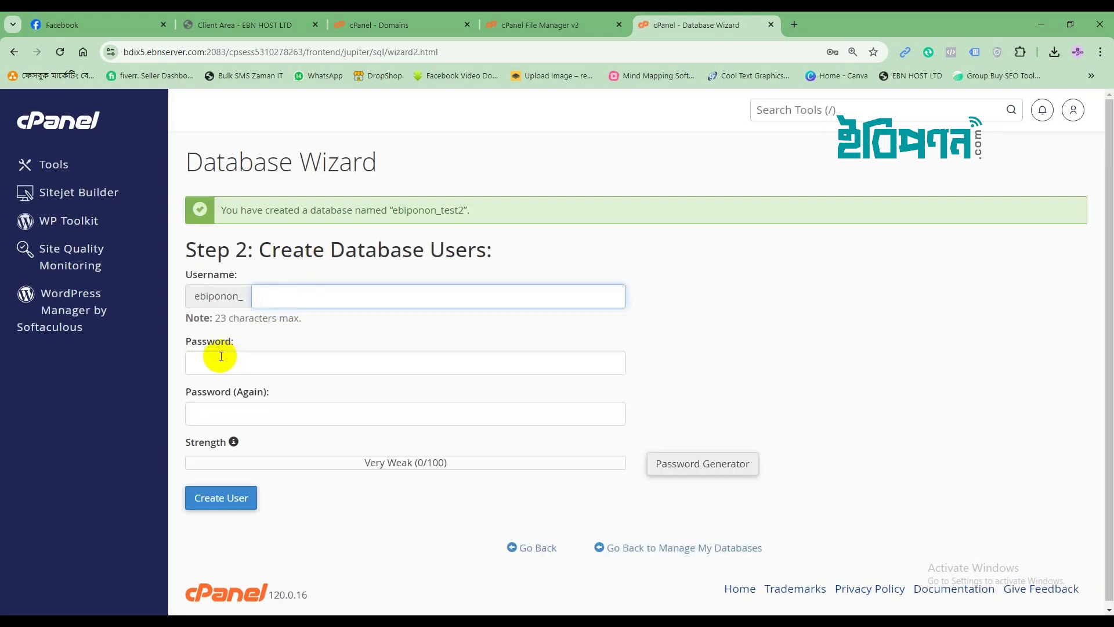
left_click(265, 298)
left_click(360, 328)
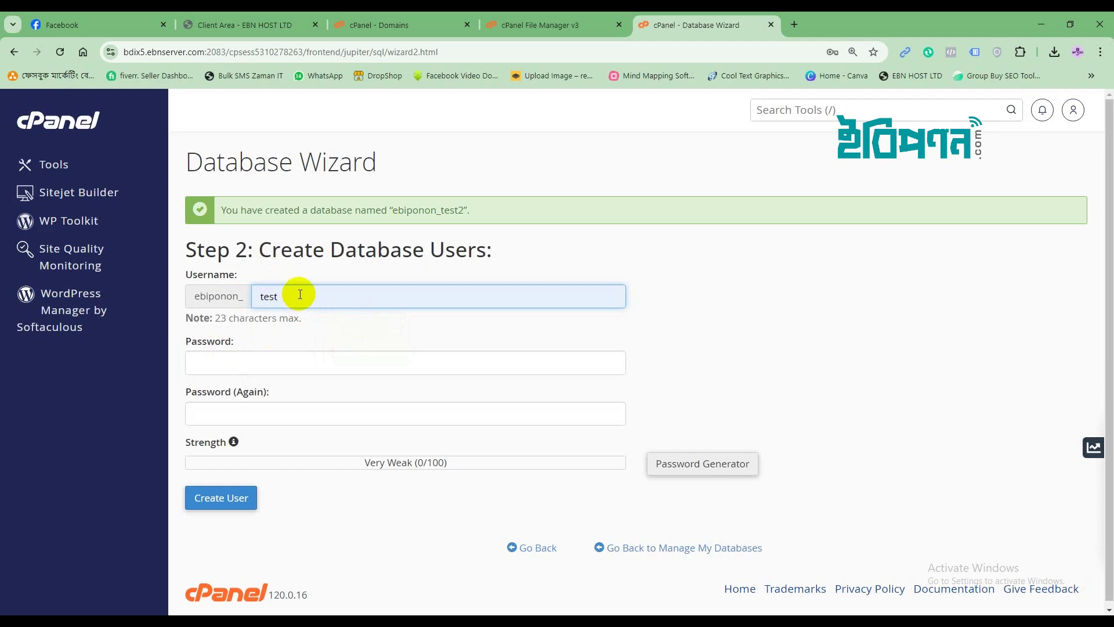
key("BackSpace")
key("BackSpace")
key("BackSpace")
key("BackSpace")
type("t")
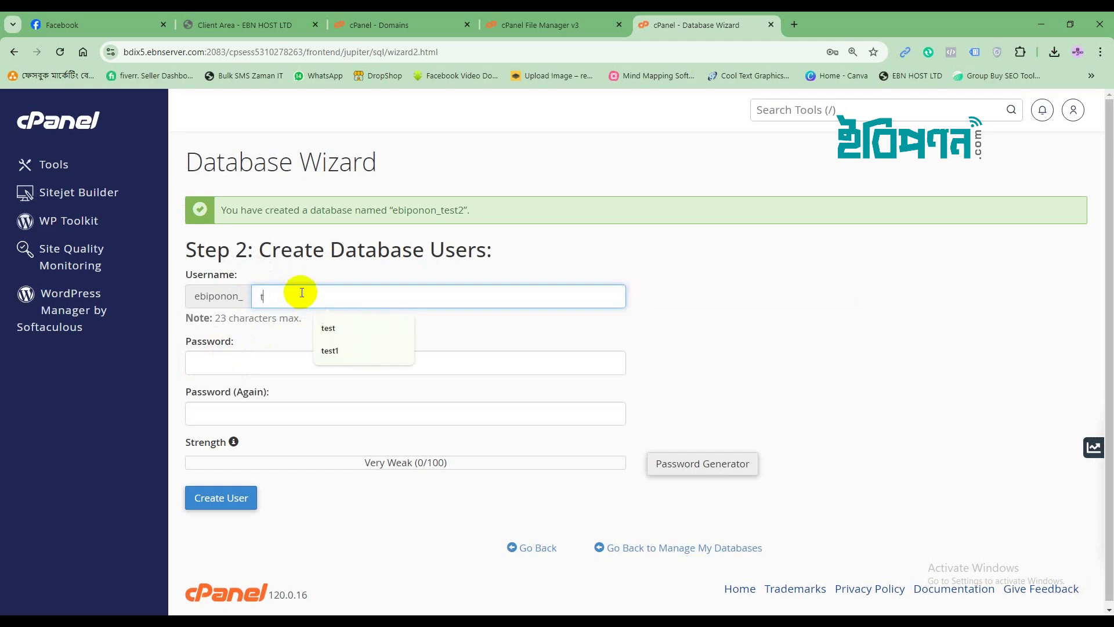
type("est")
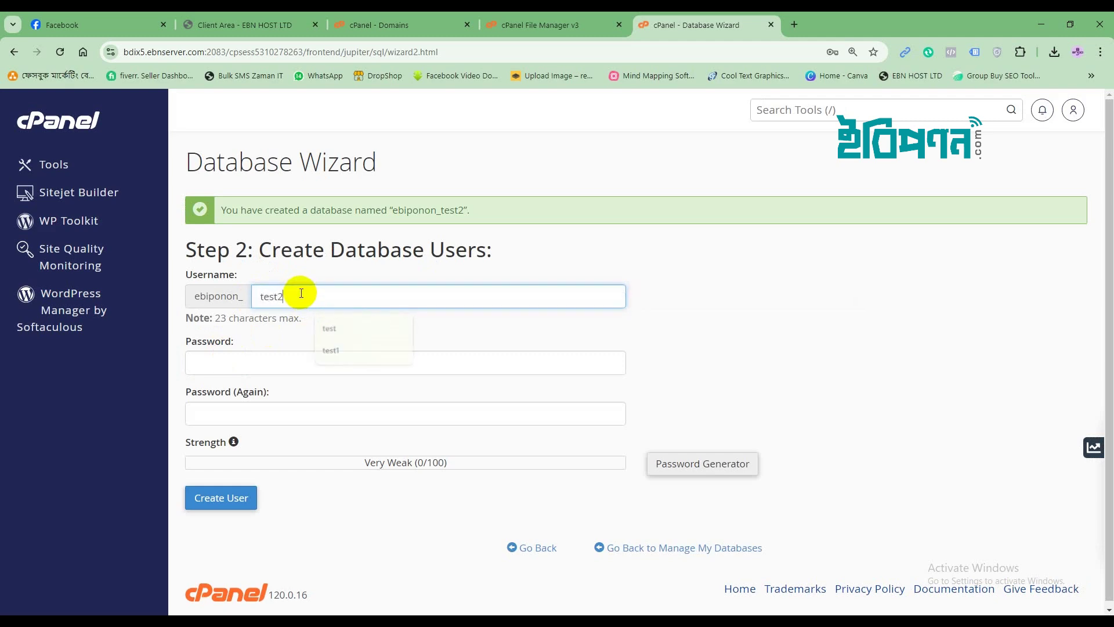
type("2")
left_click(400, 331)
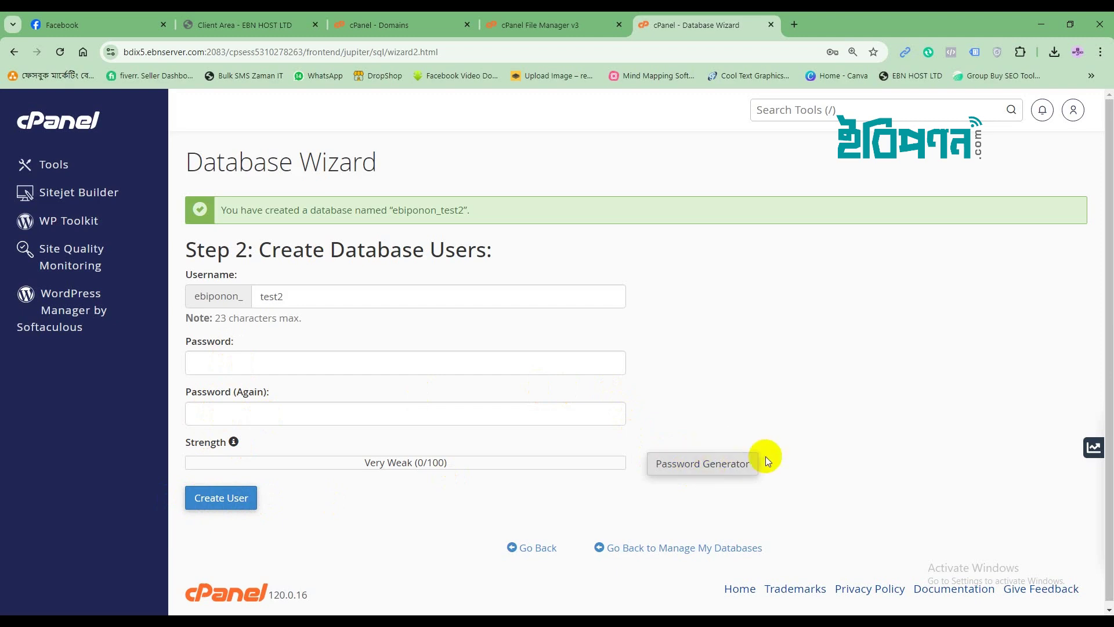
Generate a random password for the test2 user and copy it to the clipboard.
left_click(682, 460)
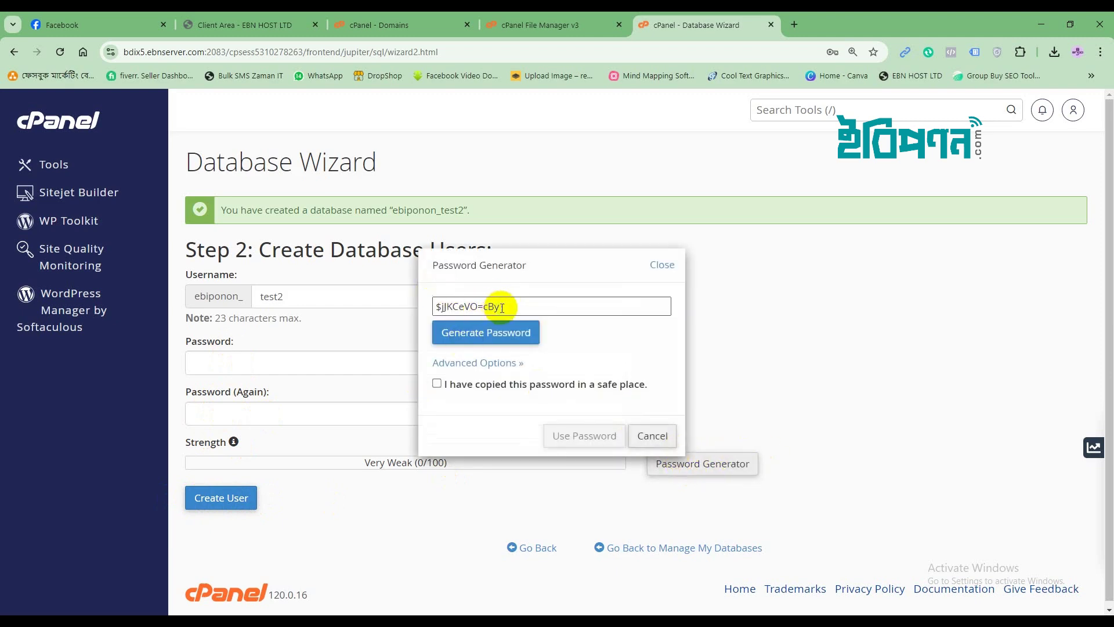
left_click_drag(505, 306, 440, 303)
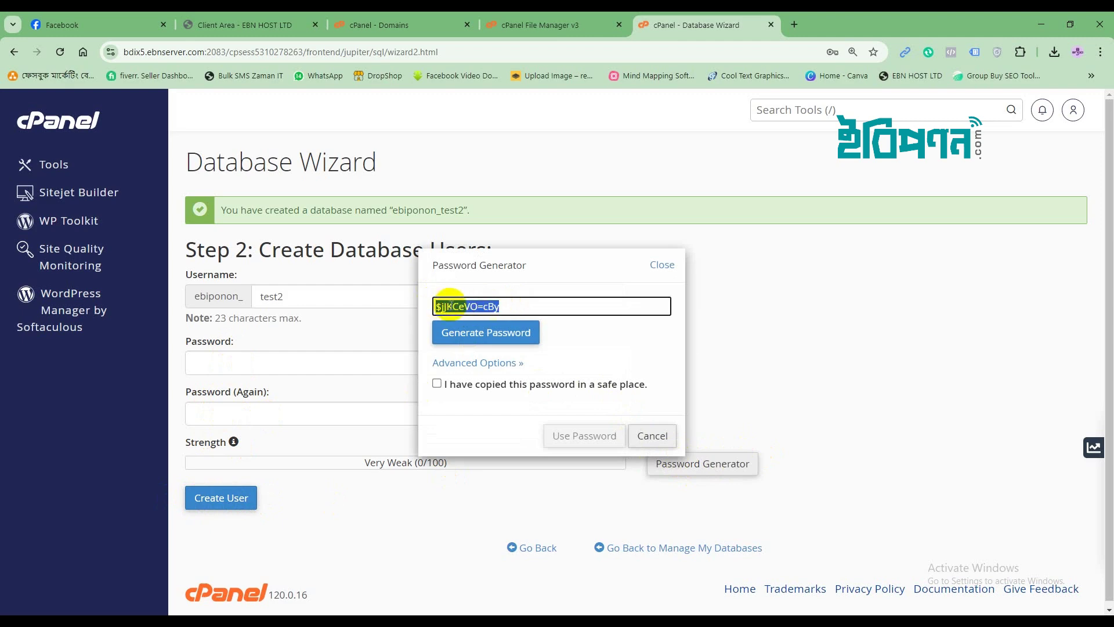
right_click(451, 306)
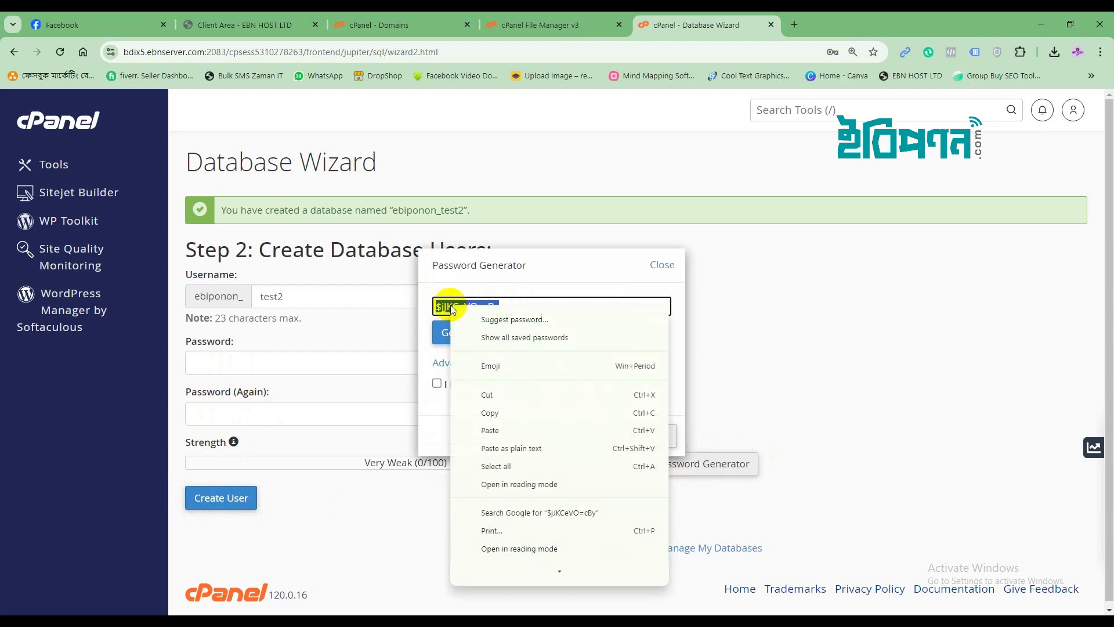
left_click(484, 416)
right_click(485, 308)
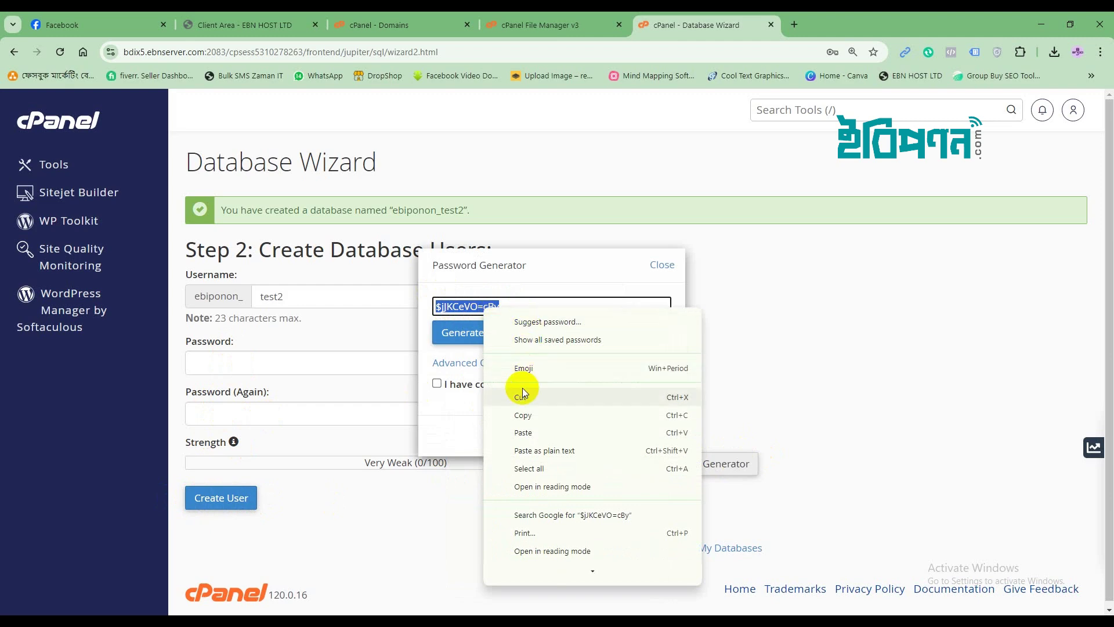
left_click(511, 416)
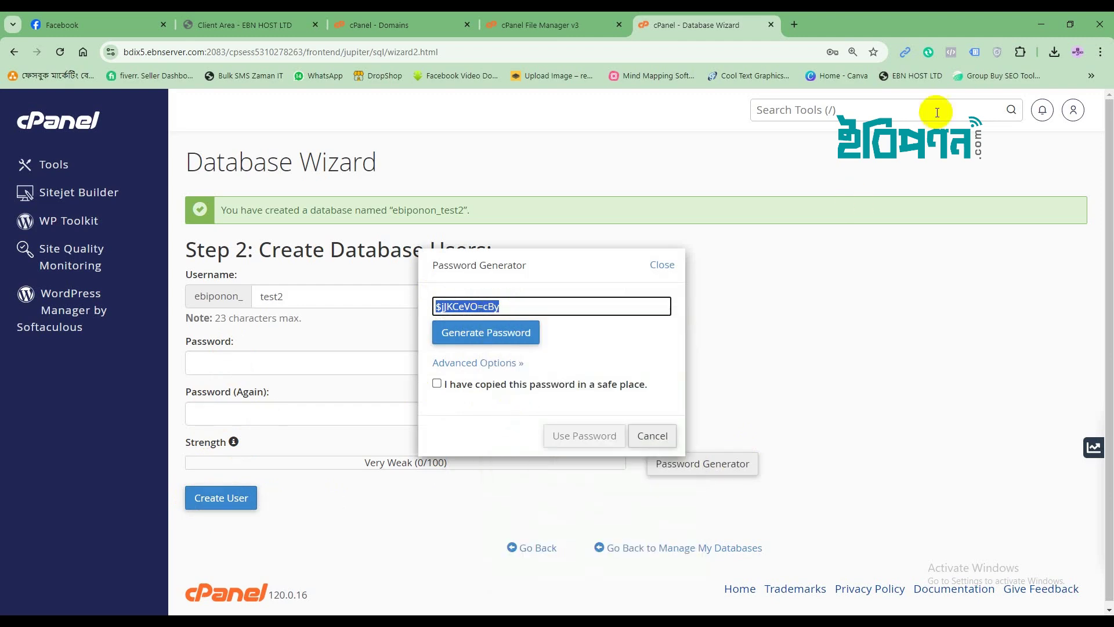
Create a new text document named p.txt on the desktop.
left_click(1042, 25)
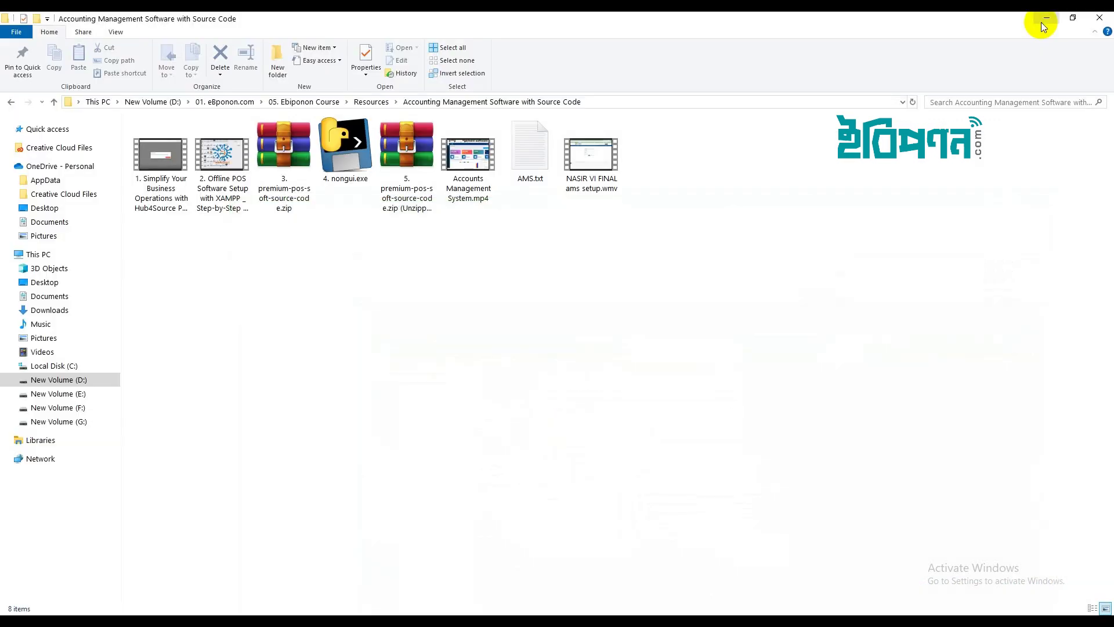
left_click(1041, 17)
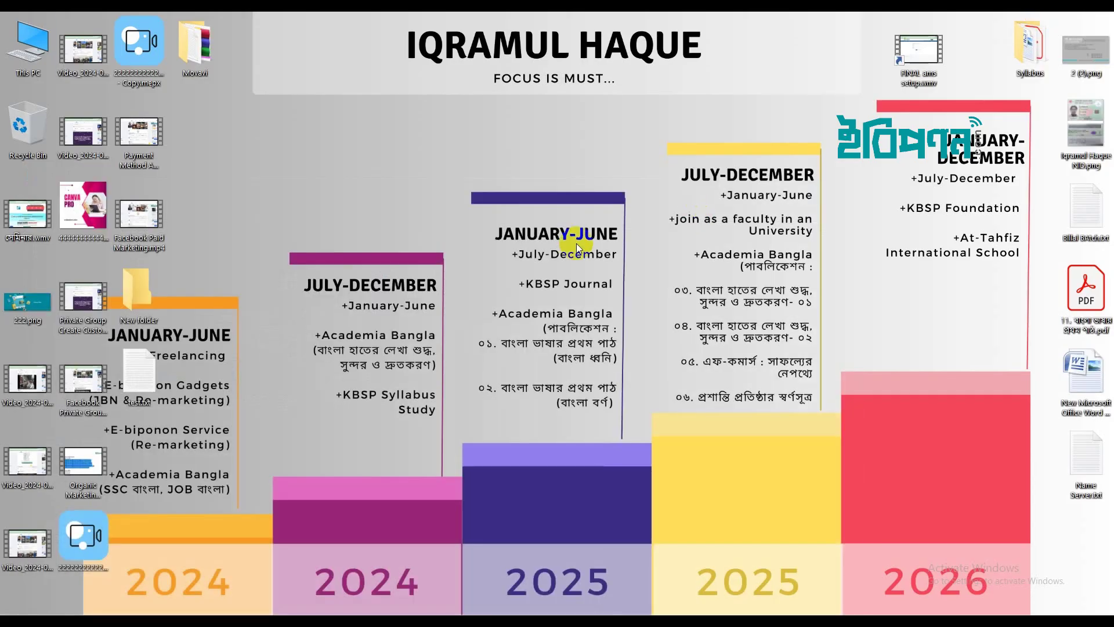
right_click(576, 243)
mouse_move(625, 345)
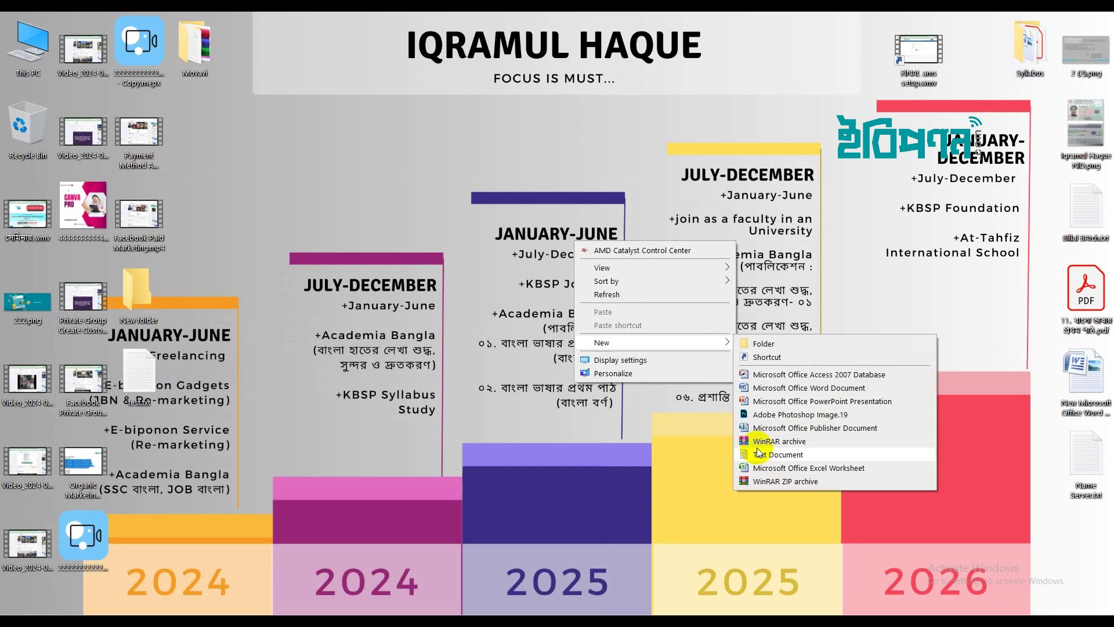
left_click(772, 455)
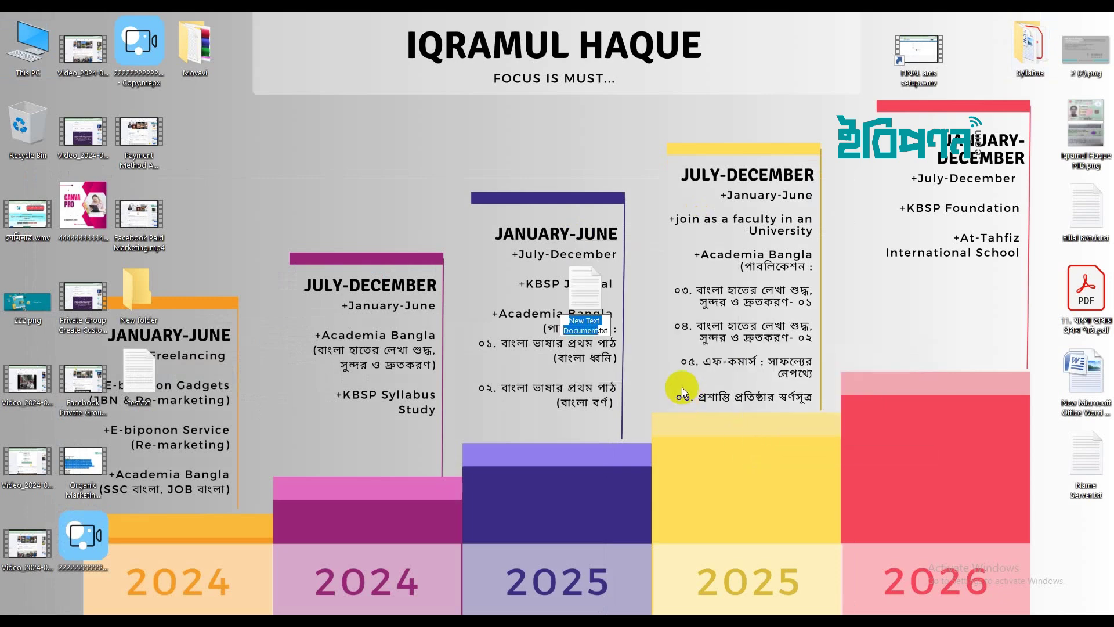
type("p")
key("Return")
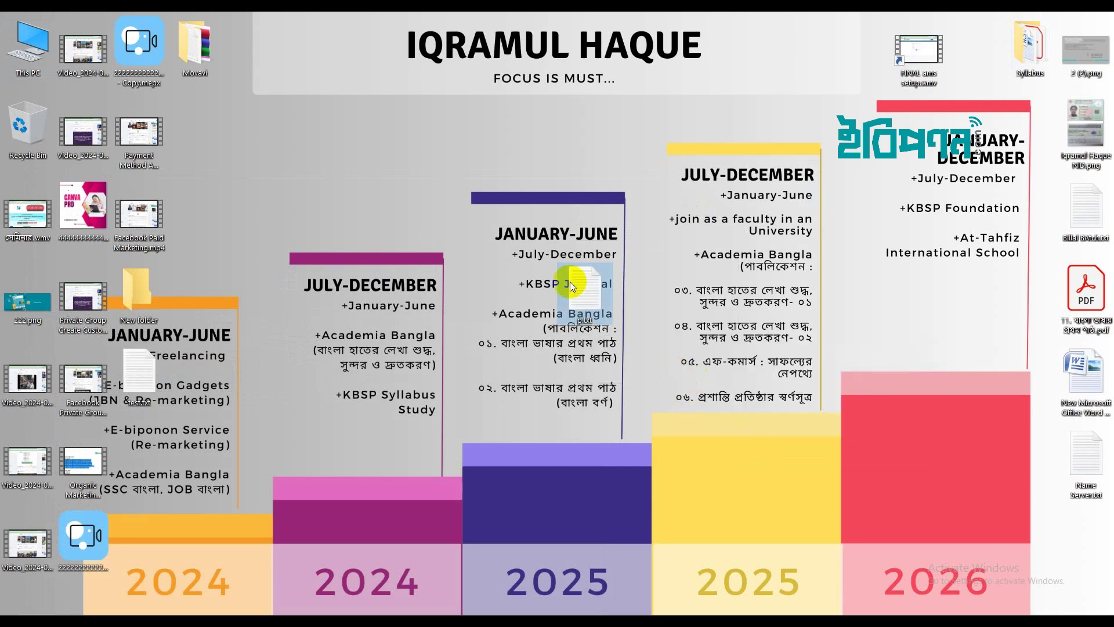
Paste the generated password into p.txt and save it.
double_click(575, 284)
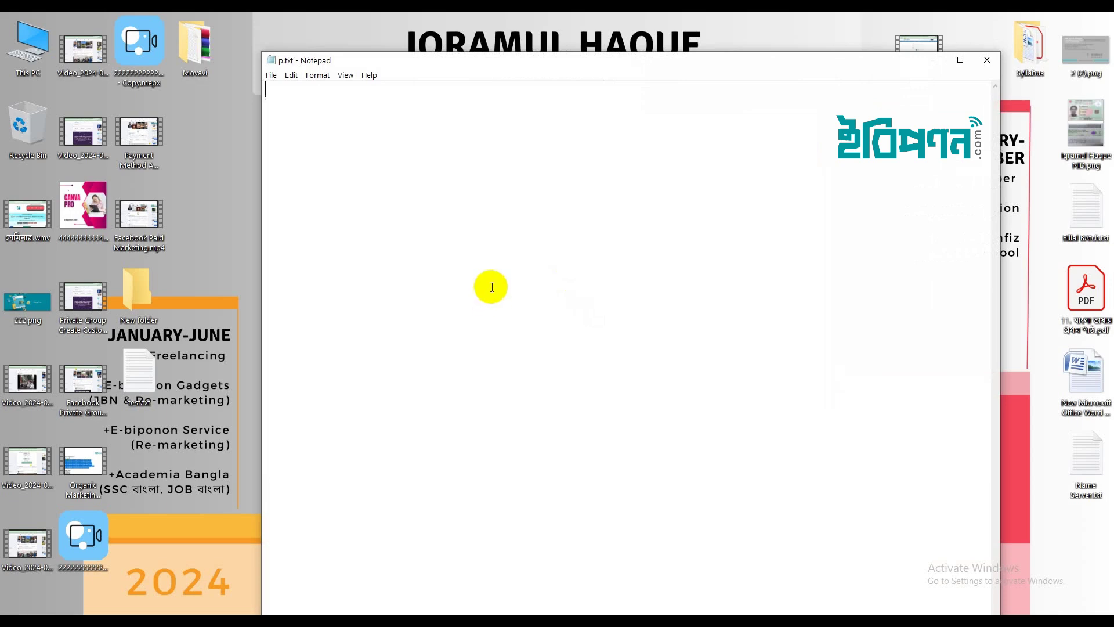
key("ctrl+v")
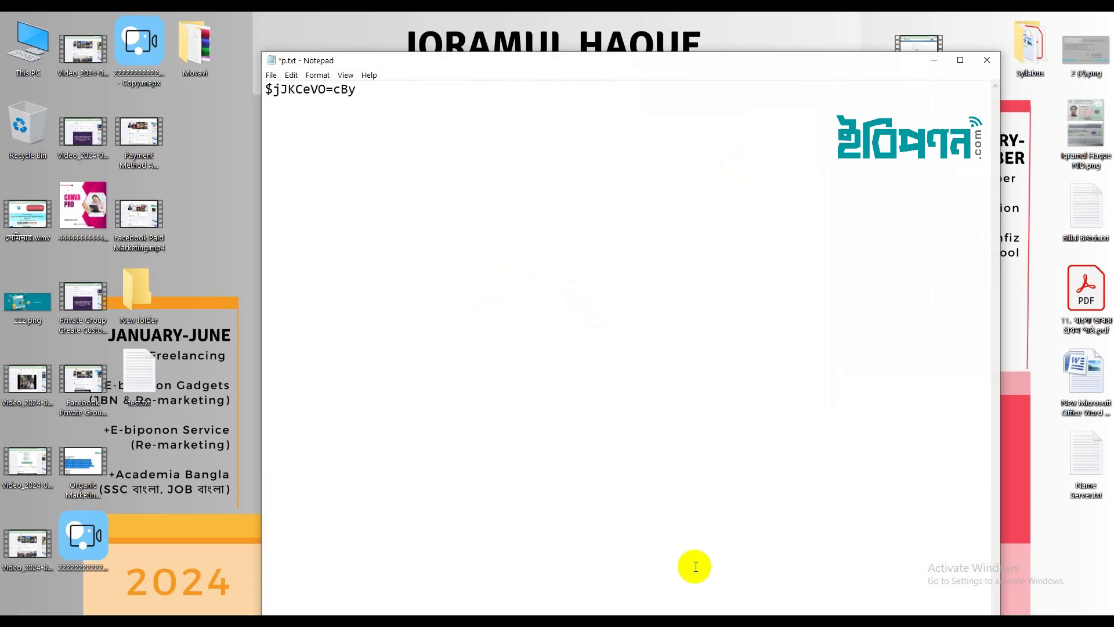
key("ctrl+s")
key("alt+Tab")
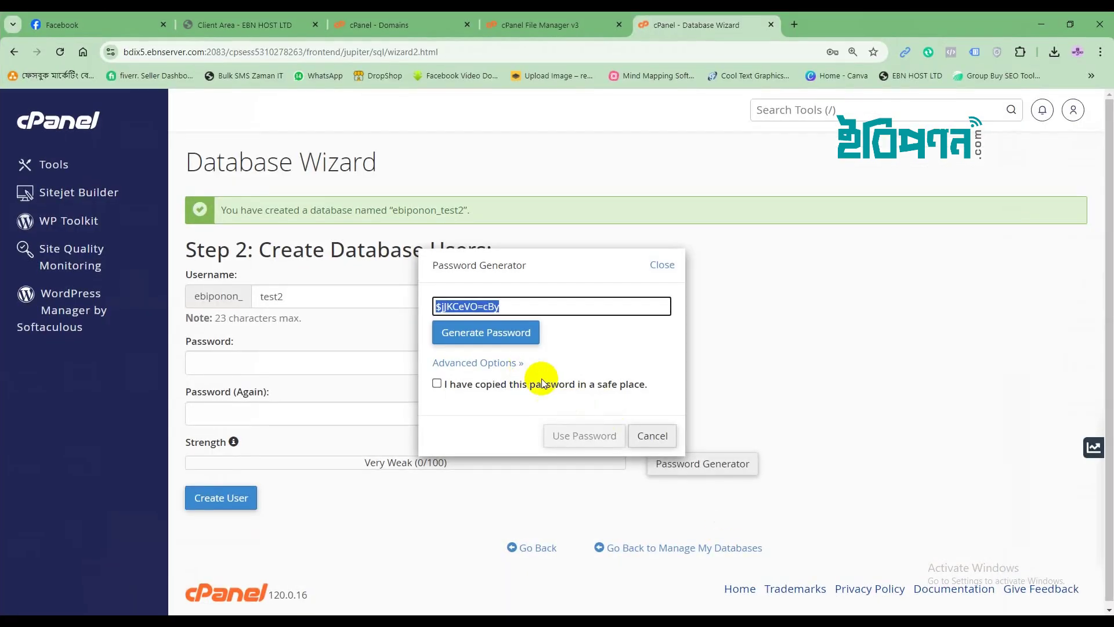
Create user ebiponon_test2 with the generated password and grant it ALL PRIVILEGES on ebiponon_test2.
left_click(437, 383)
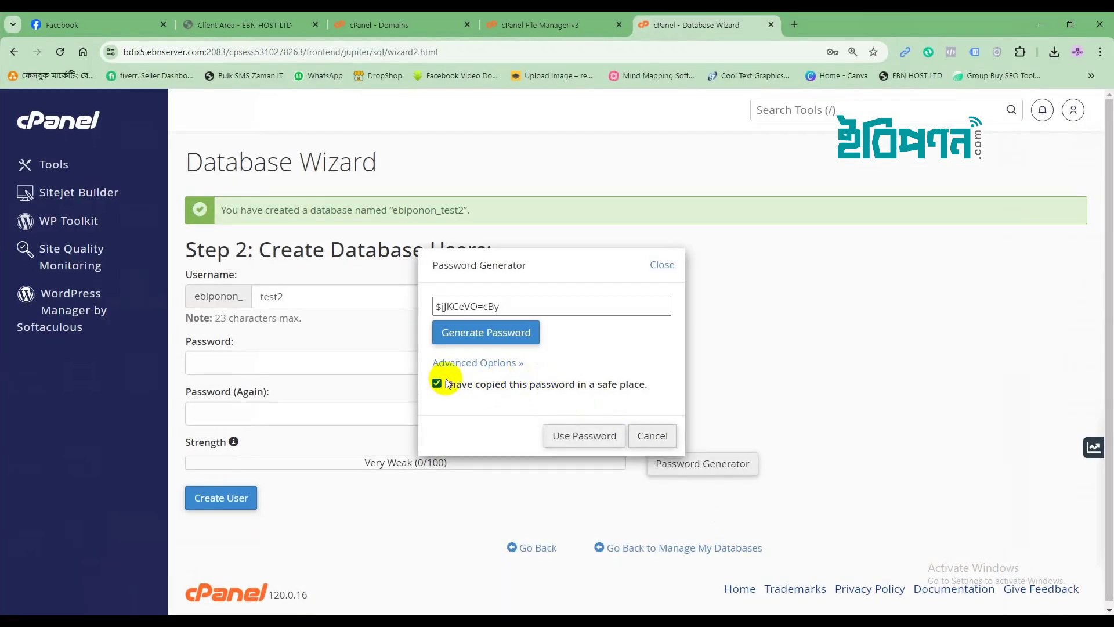
left_click(578, 436)
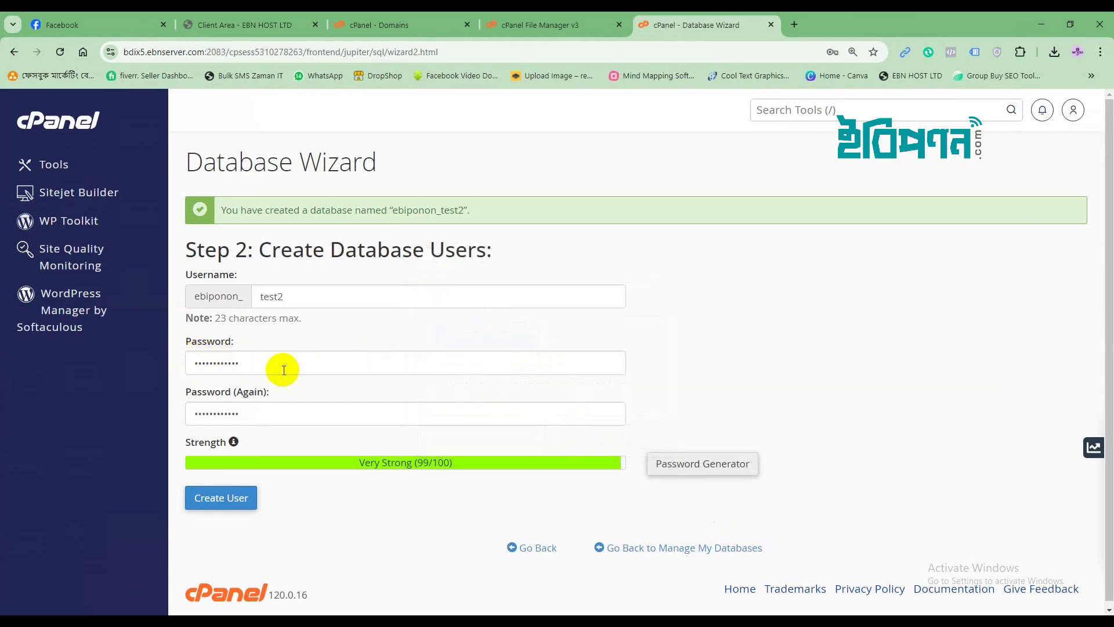
left_click(219, 500)
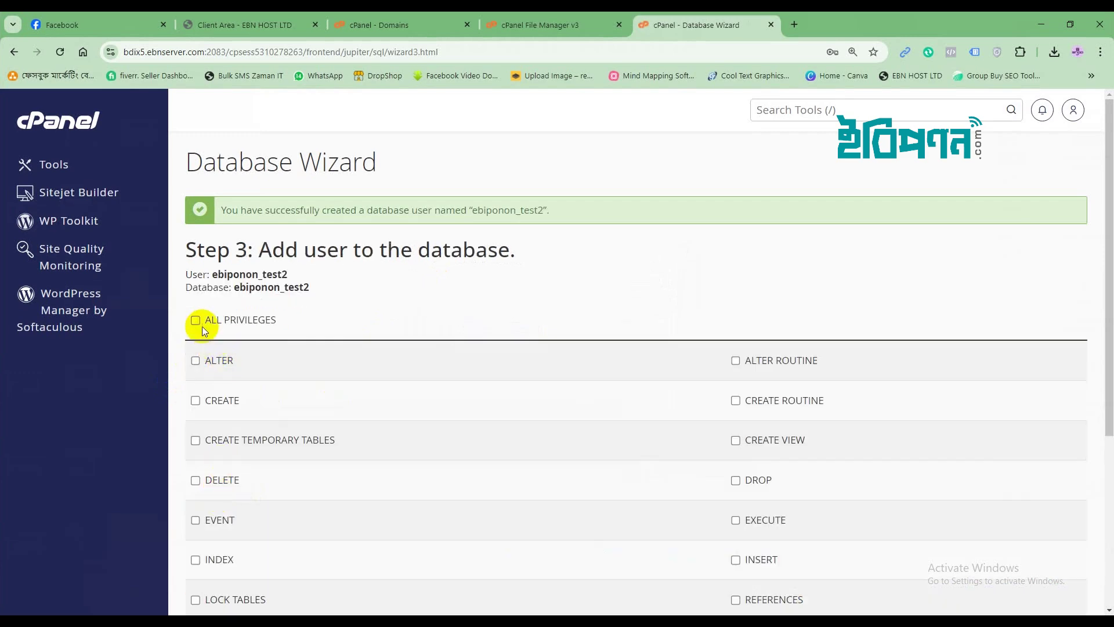
left_click(196, 323)
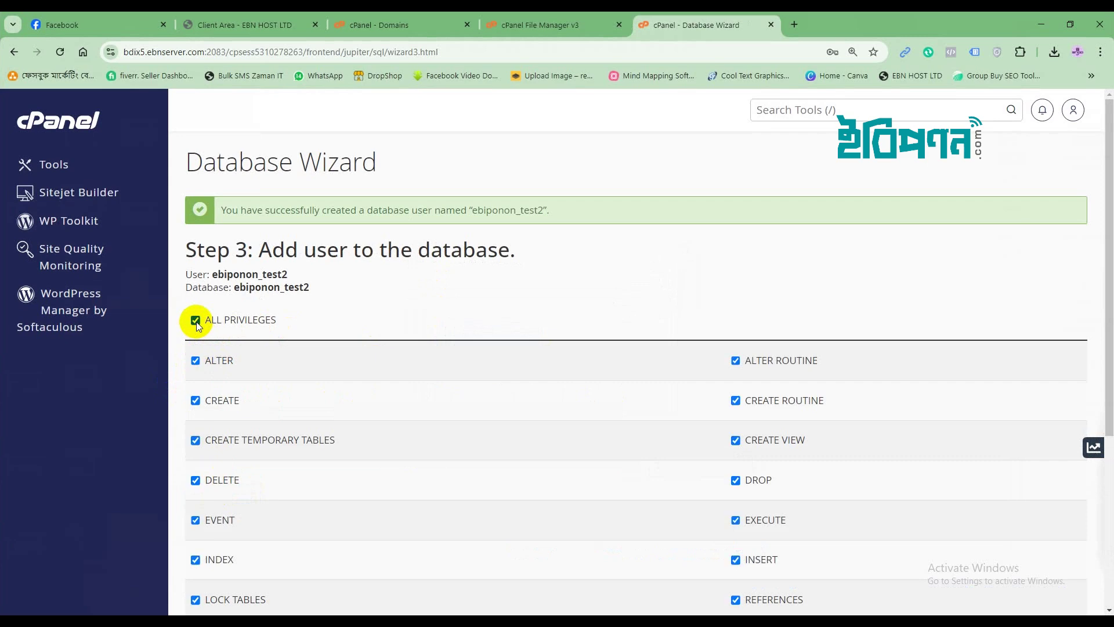
scroll(662, 378, "down", 5)
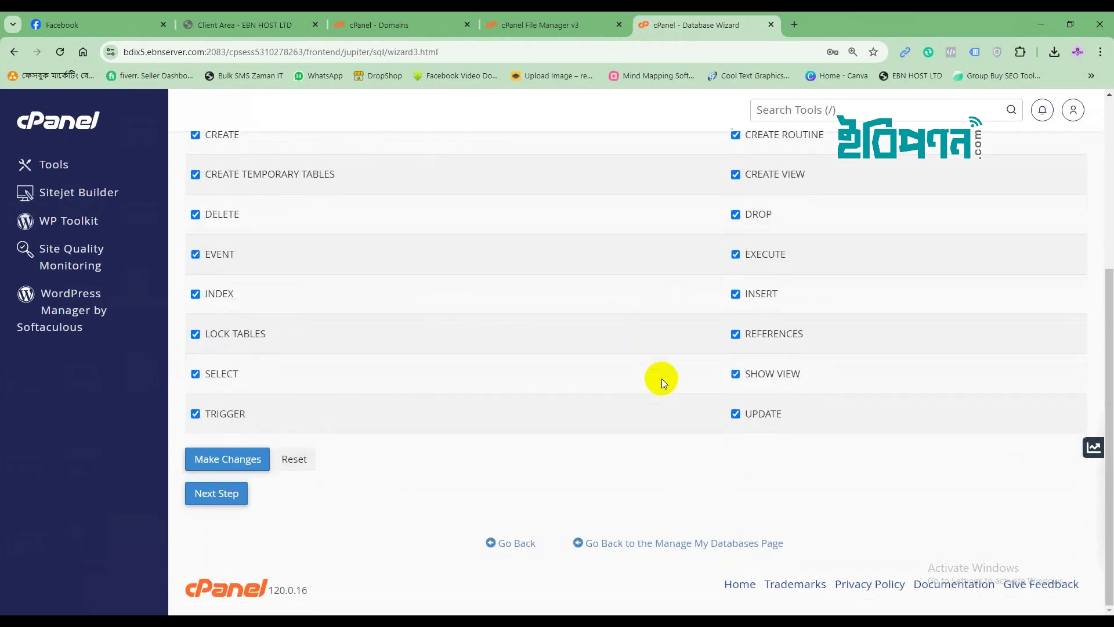
left_click(209, 498)
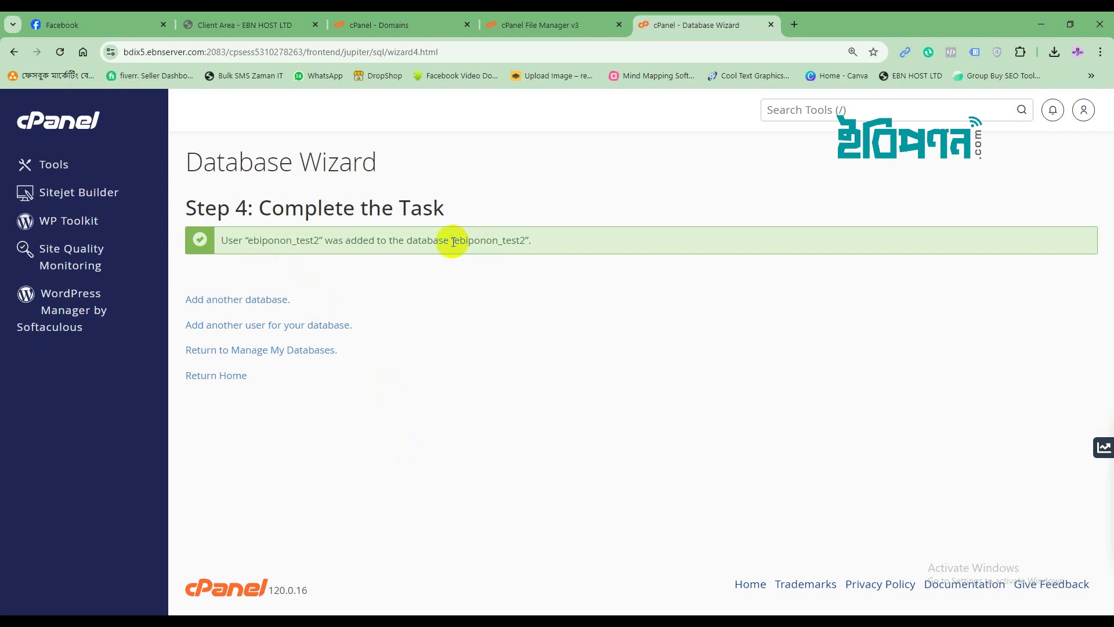
Select and copy the name ebiponon_test2 from the wizard's success message.
triple_click(464, 239)
left_click(514, 242)
double_click(484, 240)
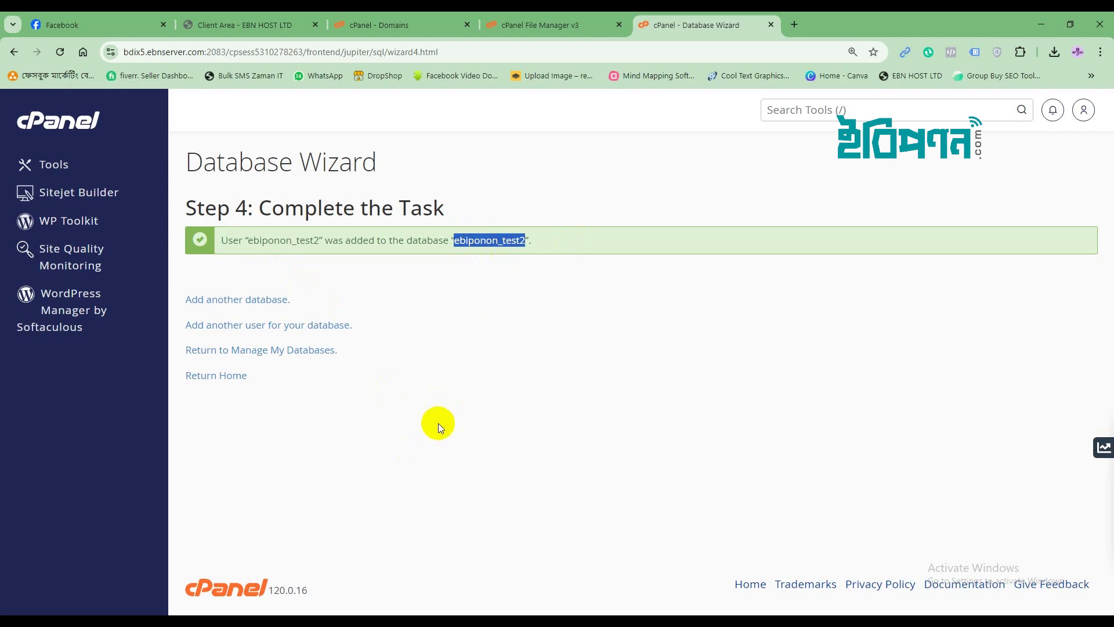
right_click(471, 239)
left_click(489, 252)
key("alt+Tab")
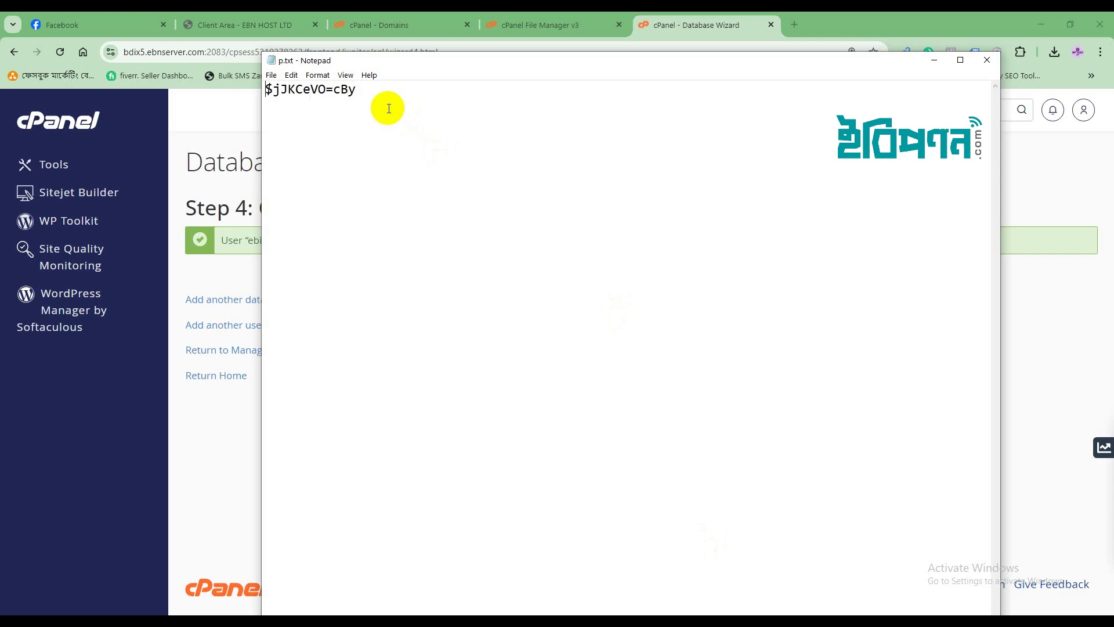
Paste ebiponon_test2 on a new first line above the password in p.txt and save.
key("Return")
key("Up")
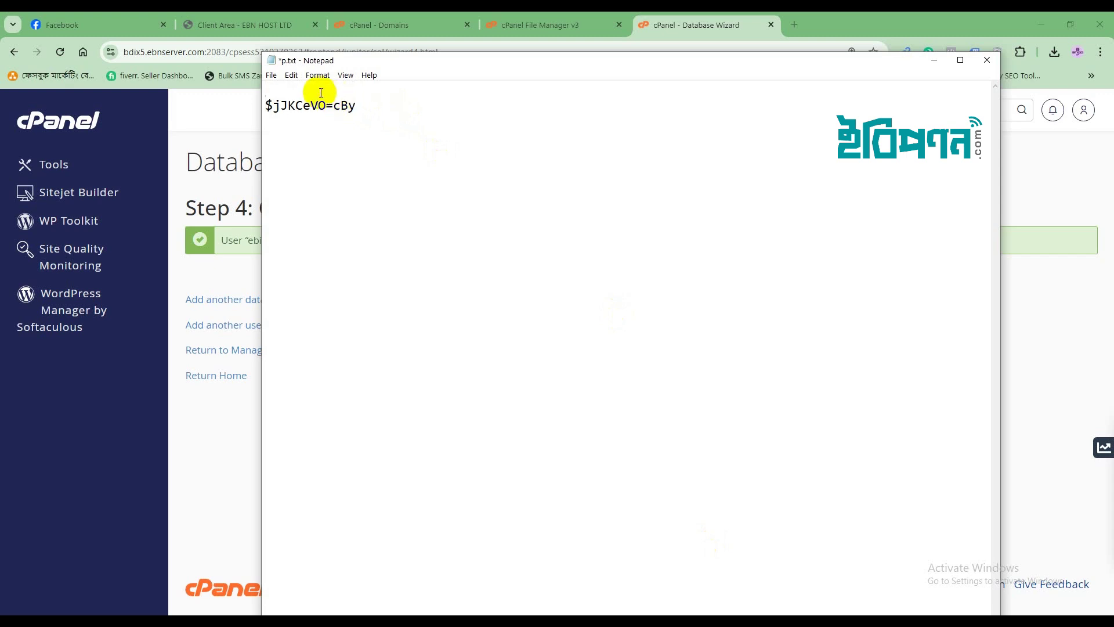
key("ctrl+v")
key("ctrl+s")
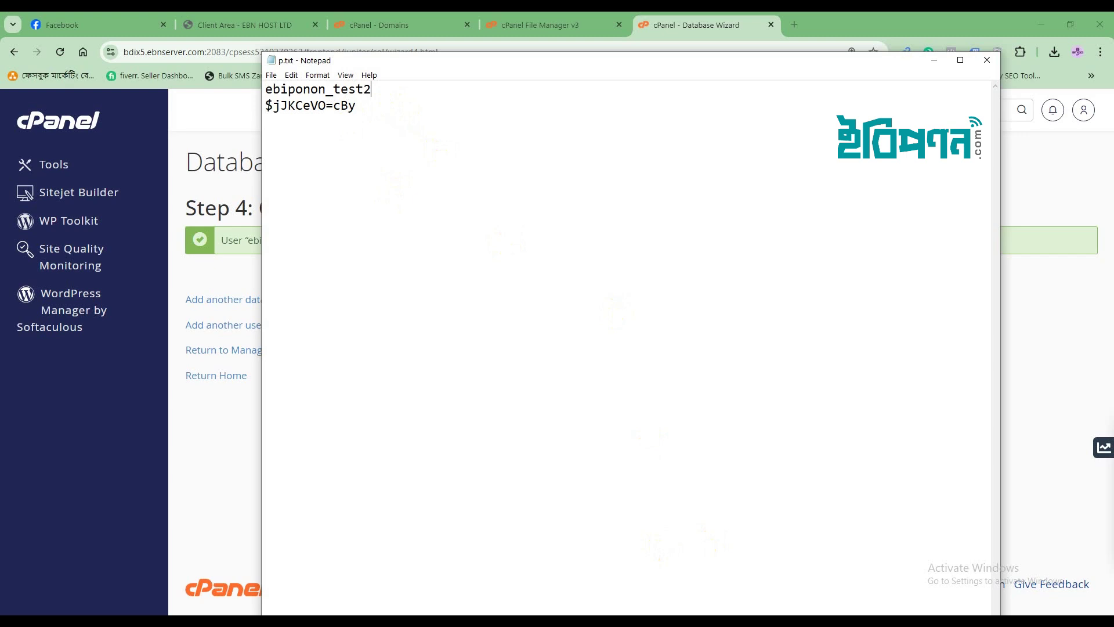
key("alt+Tab")
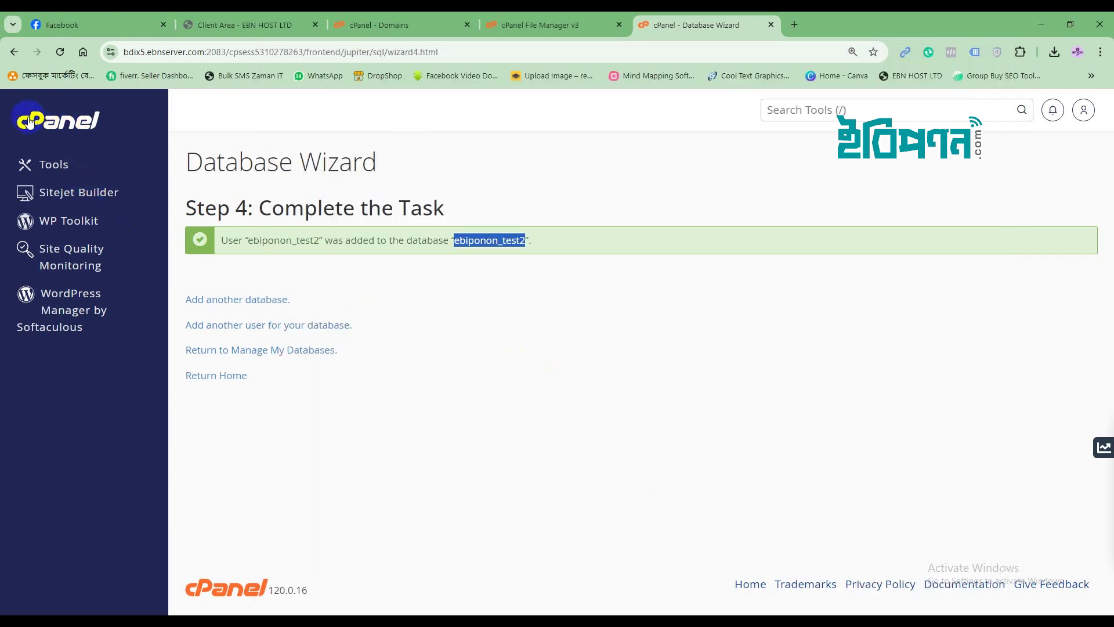
Launch phpMyAdmin from the Databases section and expand the list of ebiponon databases.
left_click(45, 166)
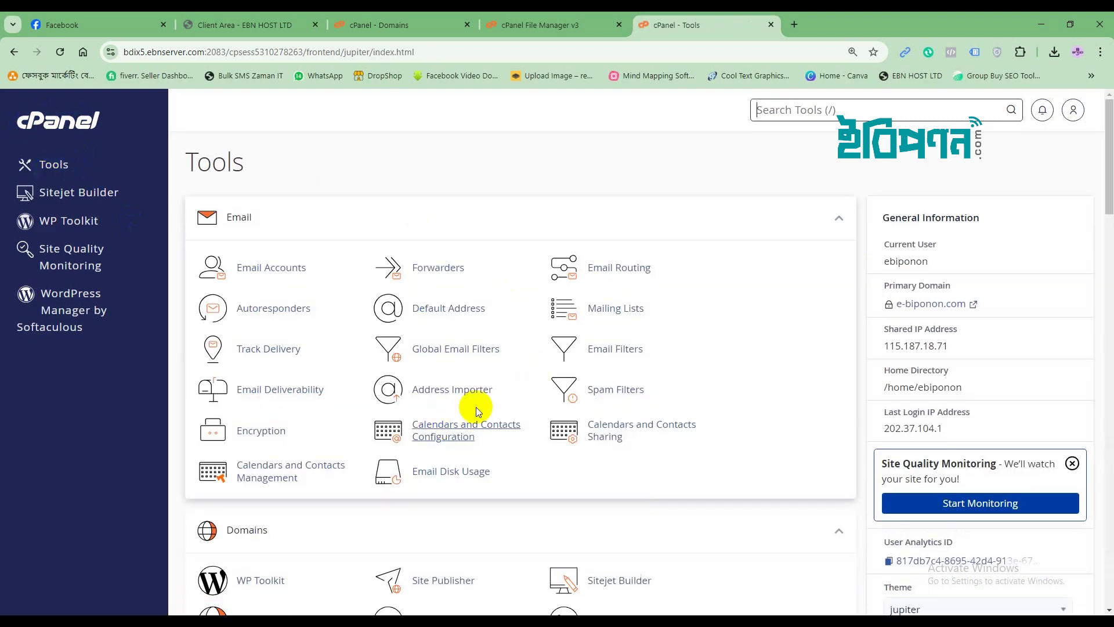
scroll(481, 404, "down", 6)
scroll(486, 402, "down", 3)
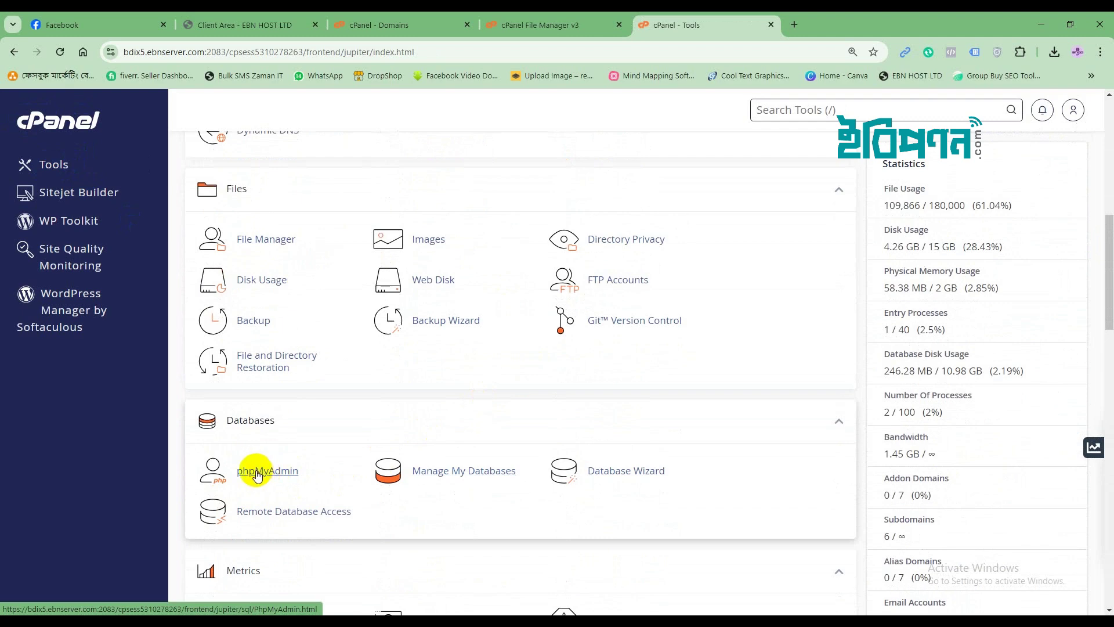
left_click(258, 474)
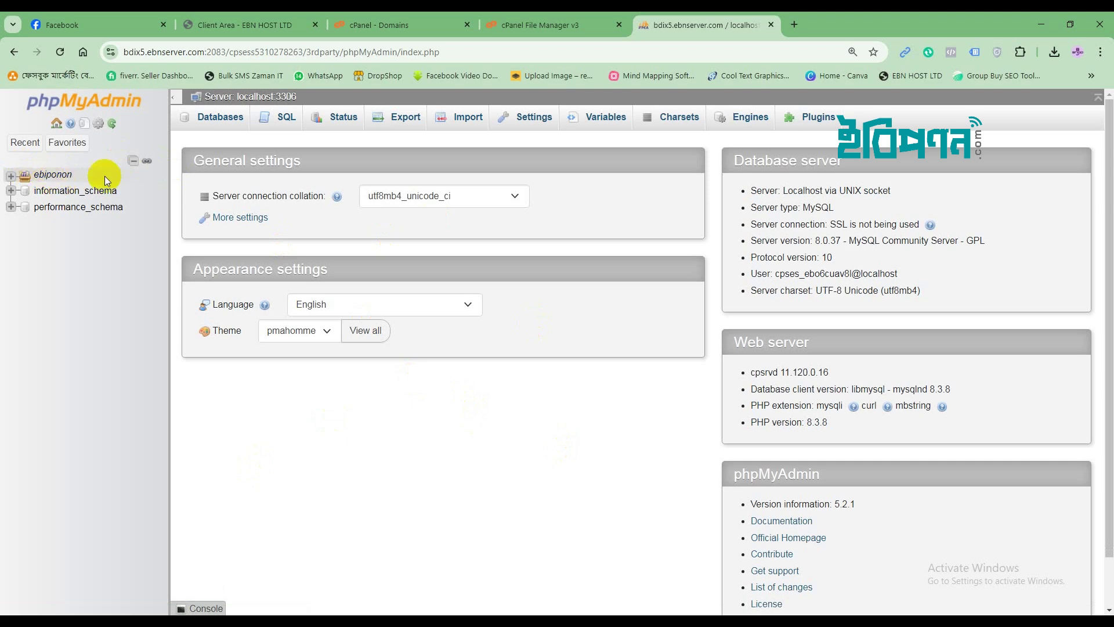
left_click(12, 176)
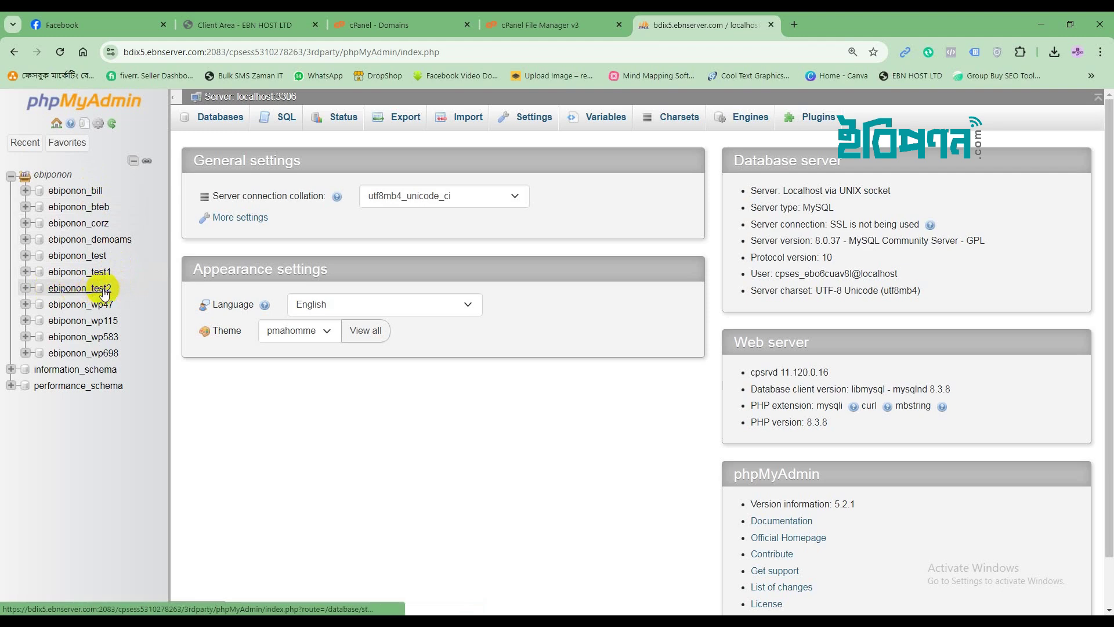
Copy the name ebiponon_test2 from the notes and open that still-empty database in phpMyAdmin.
left_click(694, 611)
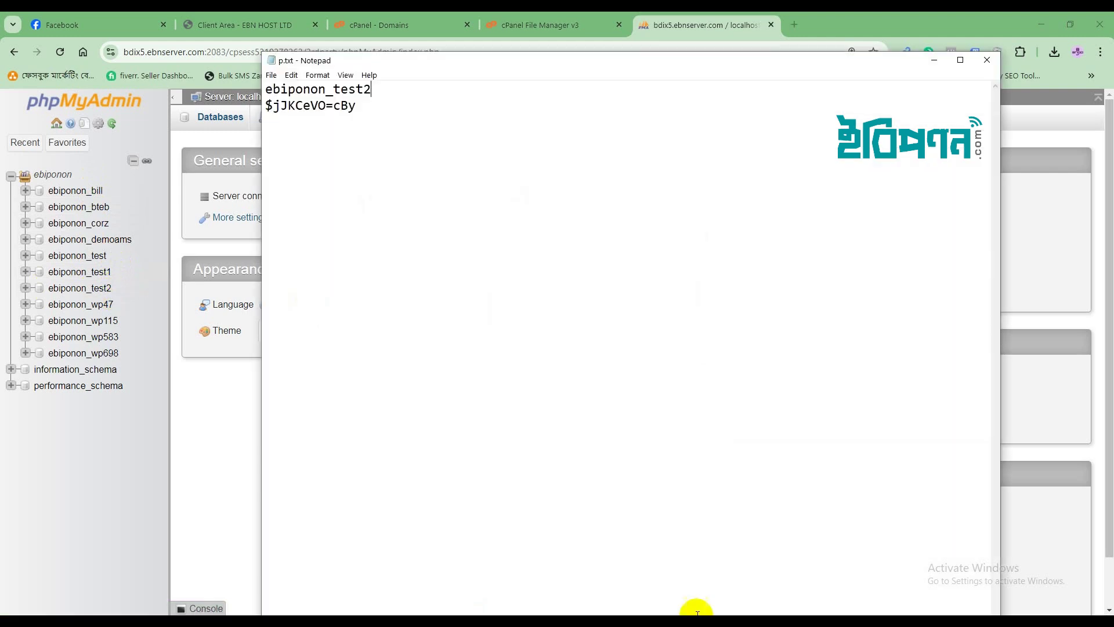
left_click_drag(376, 91, 265, 91)
key("ctrl+c")
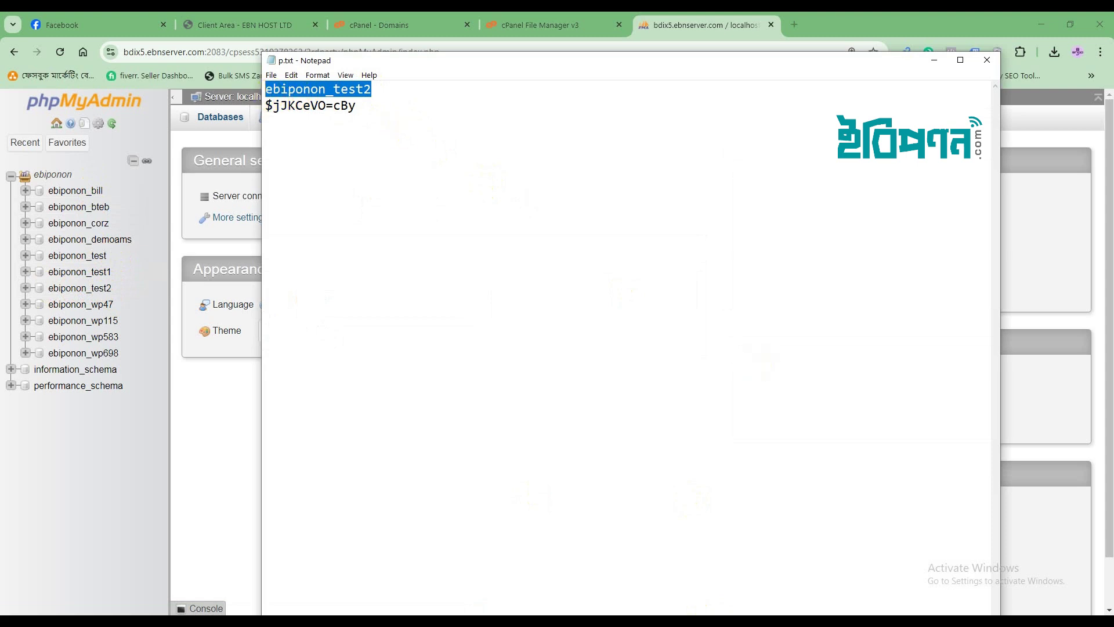
key("alt+Tab")
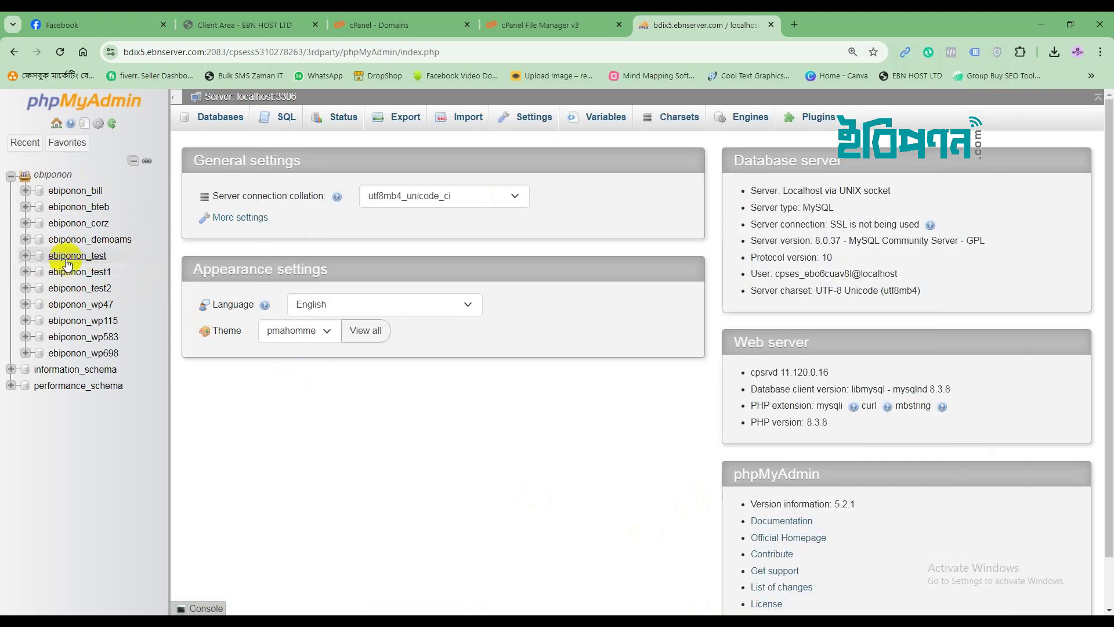
left_click(68, 292)
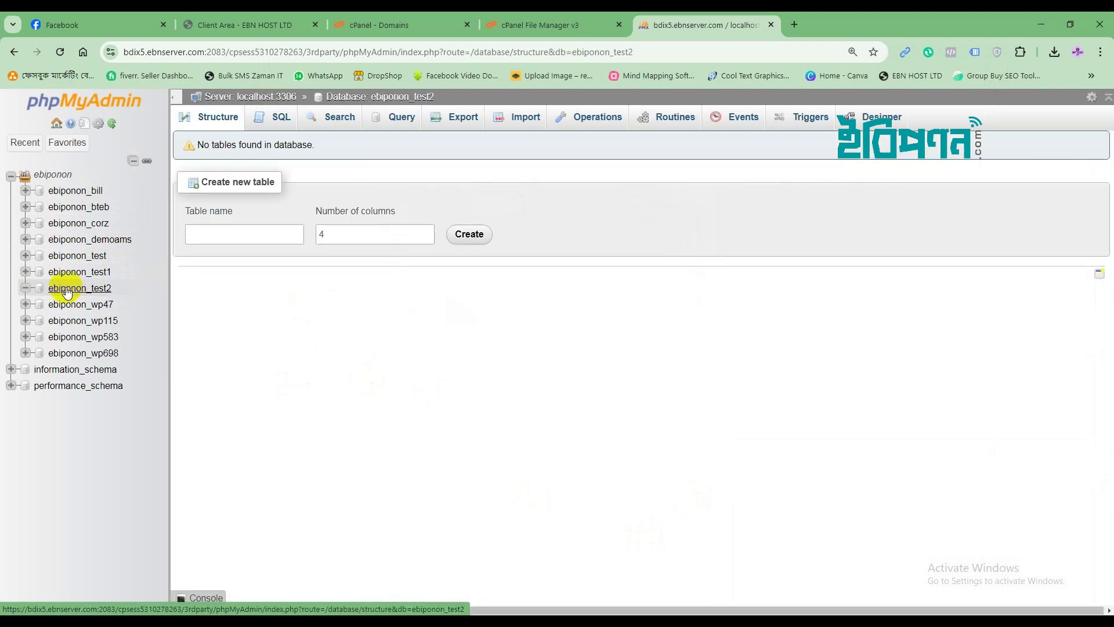
Choose printfsk_printfsk_cumillaShop (1).sql from Downloads as the import file for ebiponon_test2.
left_click(525, 121)
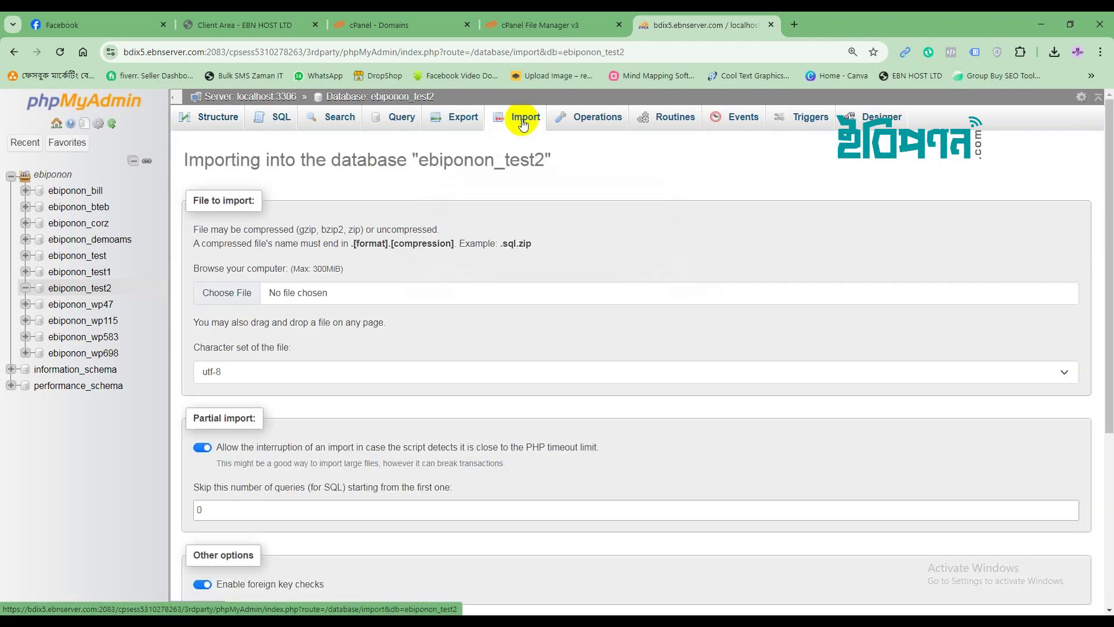
left_click(226, 296)
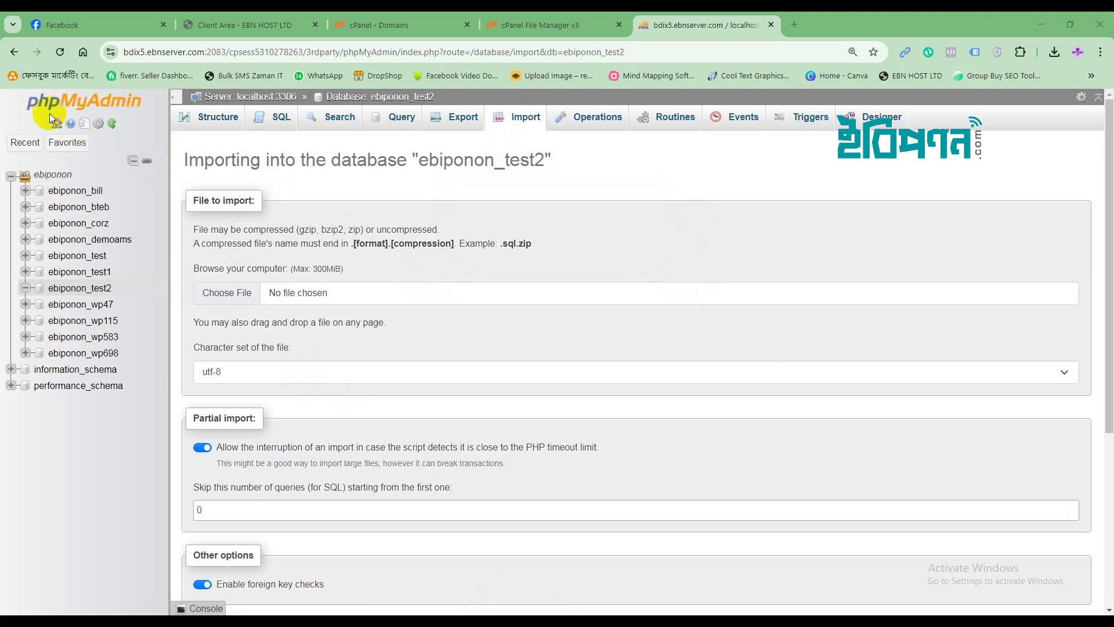
left_click(218, 294)
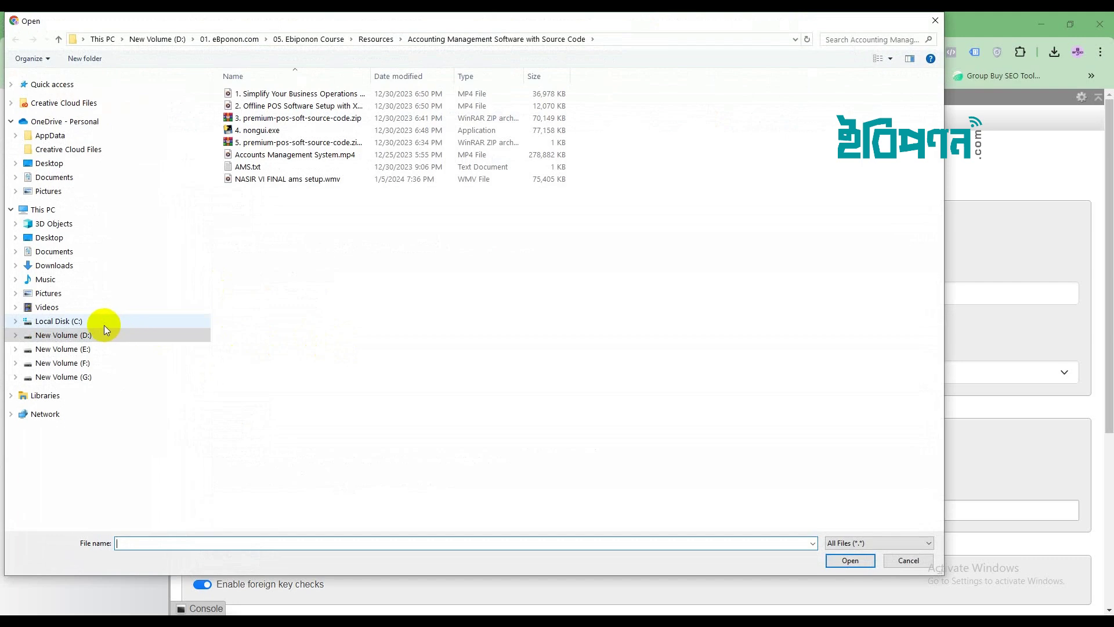
left_click(51, 265)
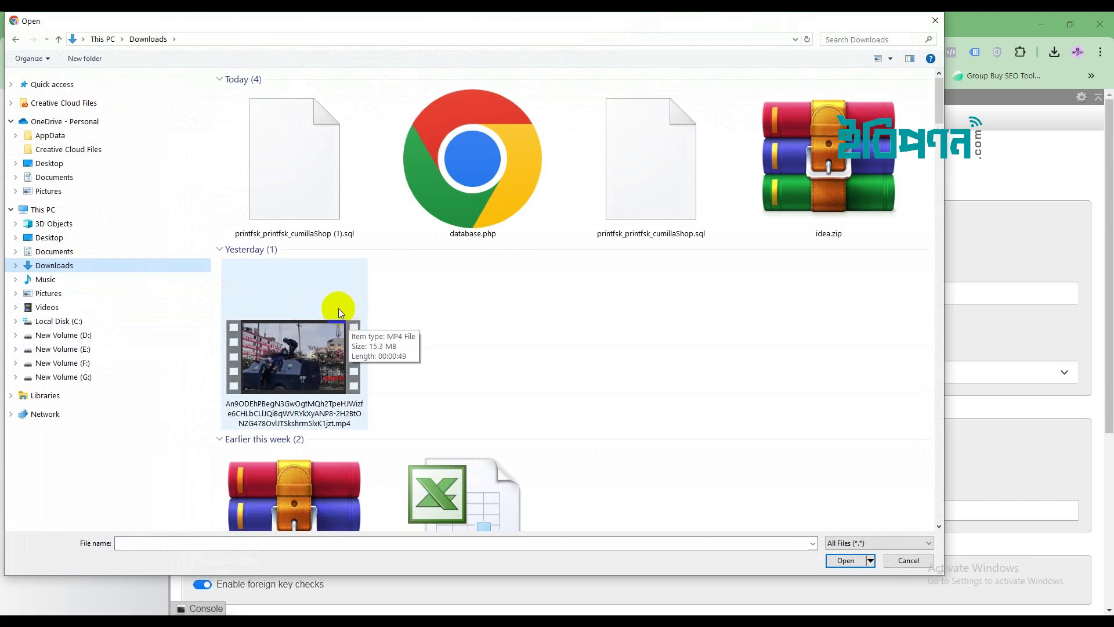
left_click(299, 167)
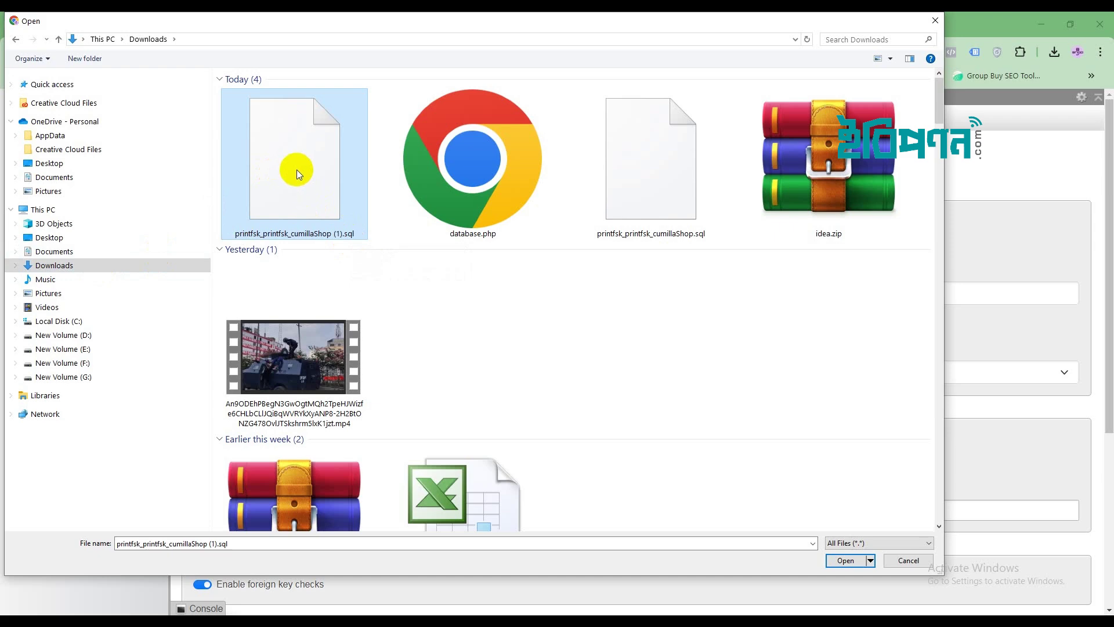
left_click(846, 560)
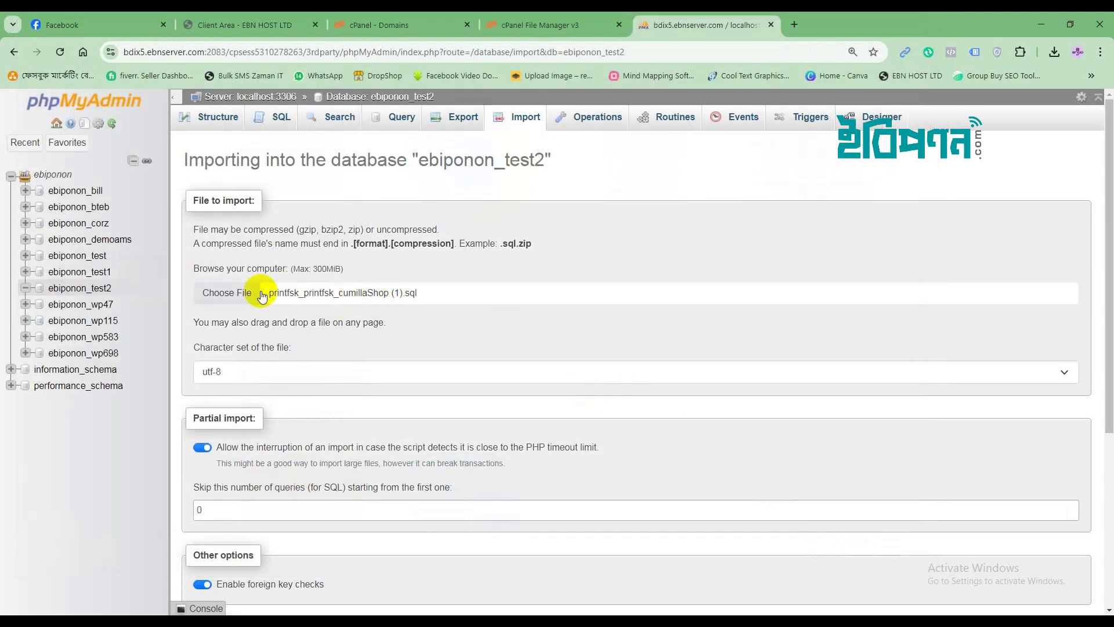
Run the SQL import into ebiponon_test2 (334 queries succeed), then return to the cPanel Domains page.
scroll(458, 423, "down", 5)
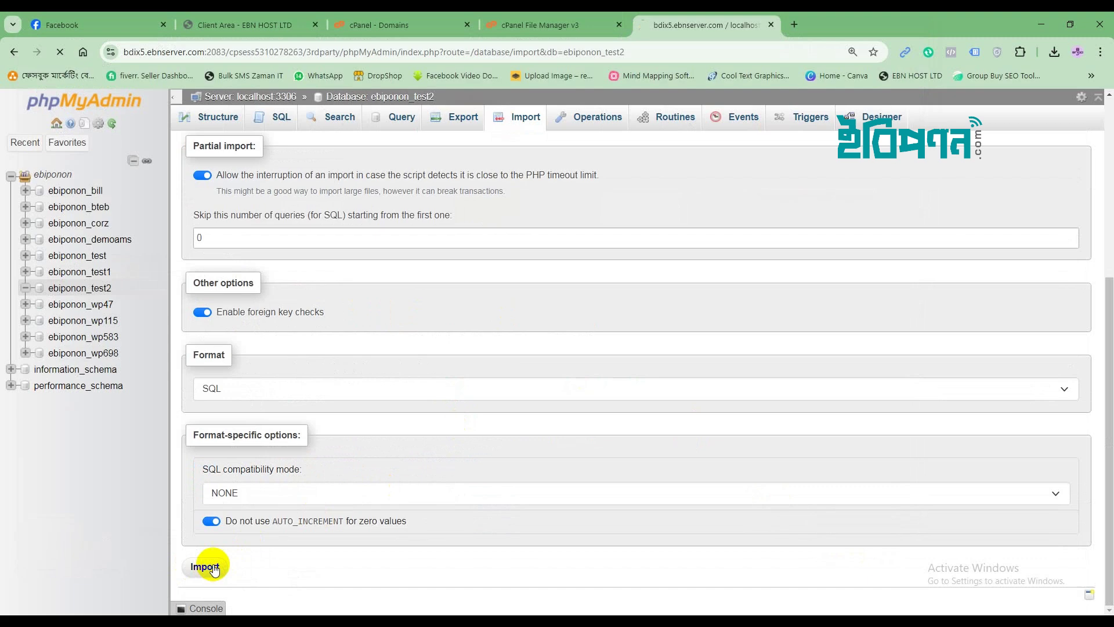
left_click(206, 569)
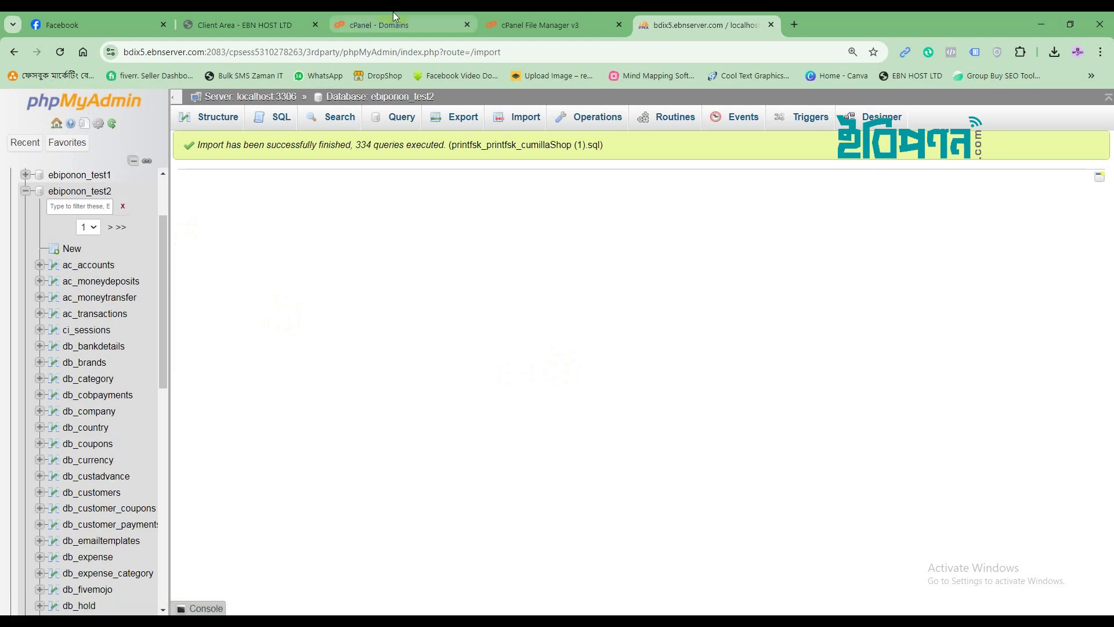
mouse_move(391, 17)
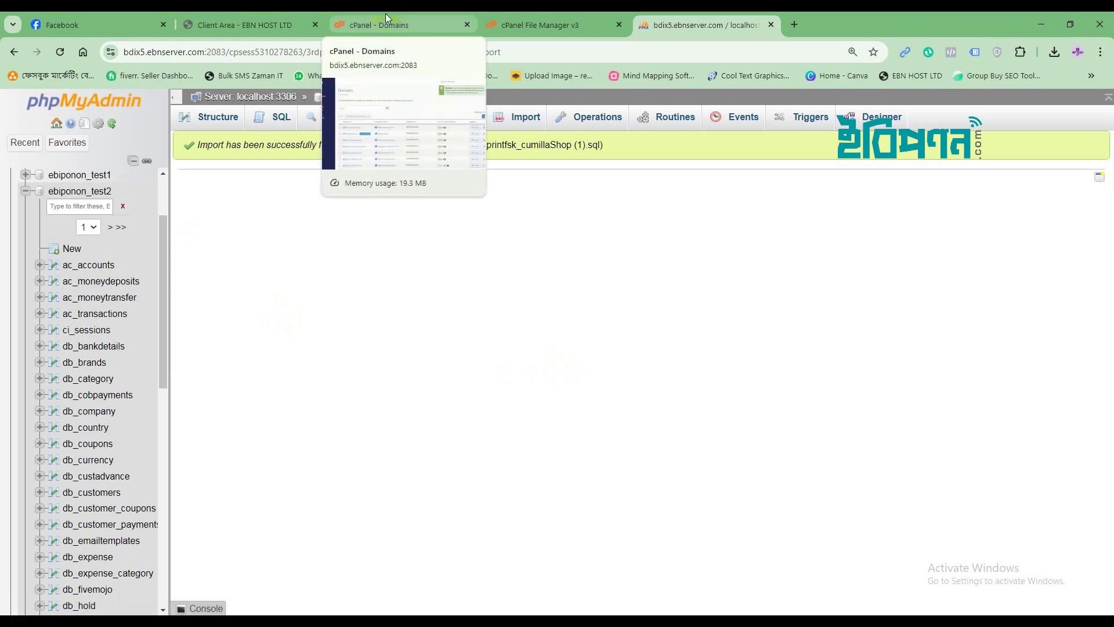
left_click(388, 22)
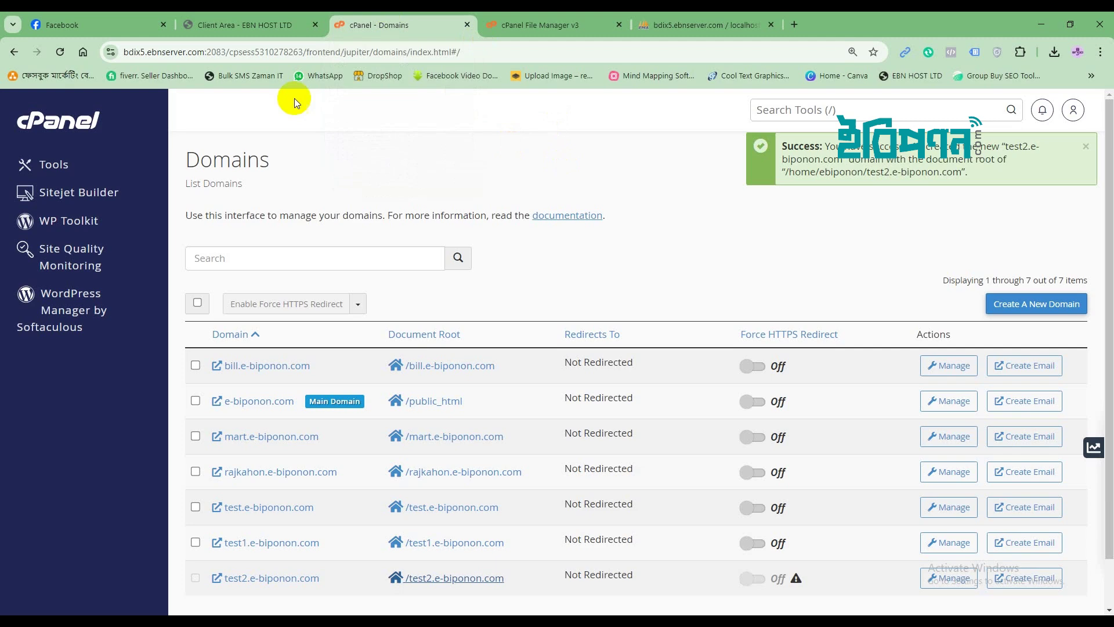
Search cPanel tools for 'php mana' and open the MultiPHP Manager.
left_click(62, 158)
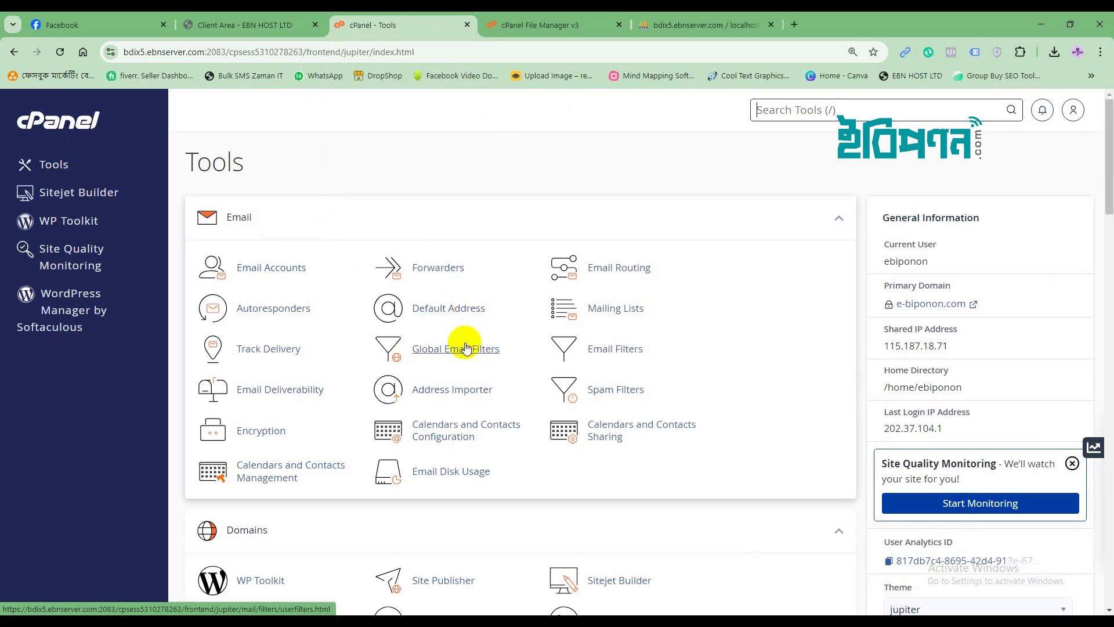
scroll(465, 343, "down", 10)
scroll(466, 347, "down", 10)
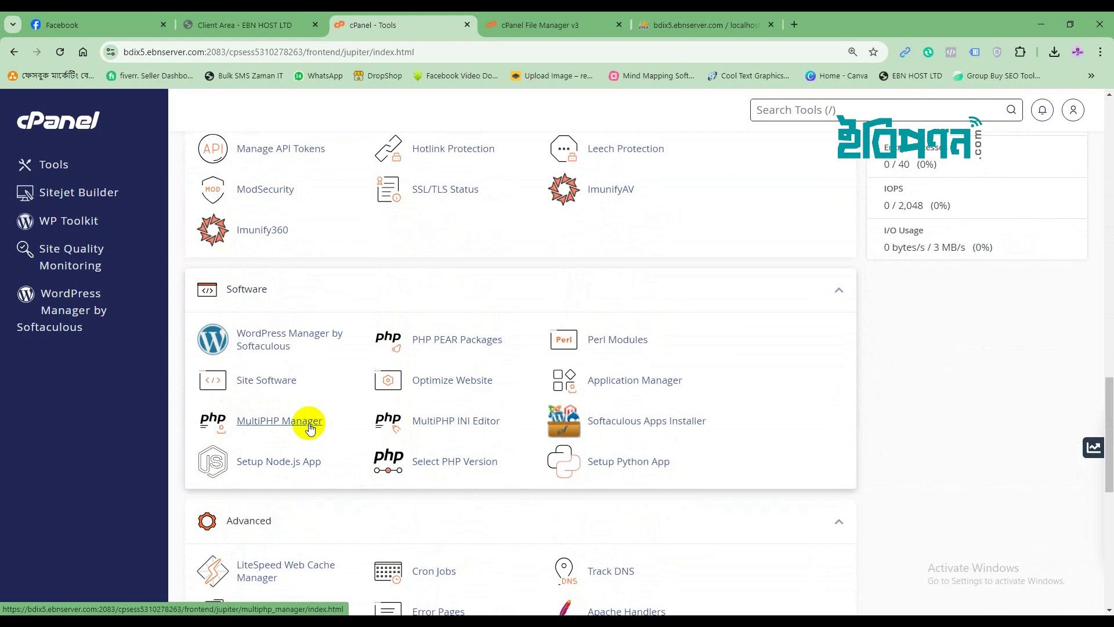
scroll(459, 422, "up", 15)
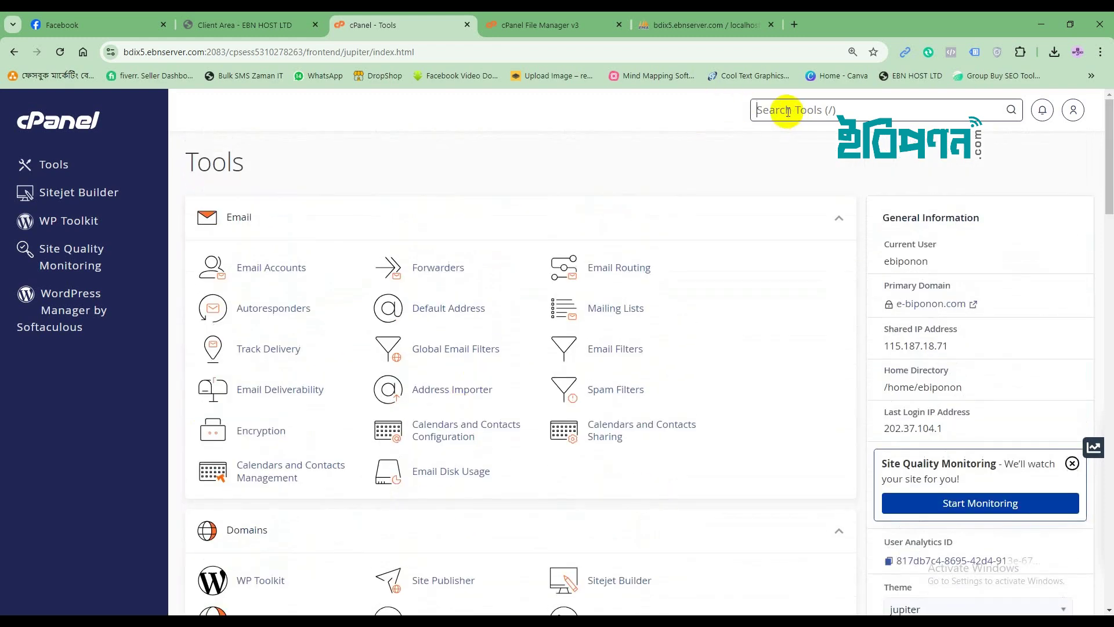
type("p")
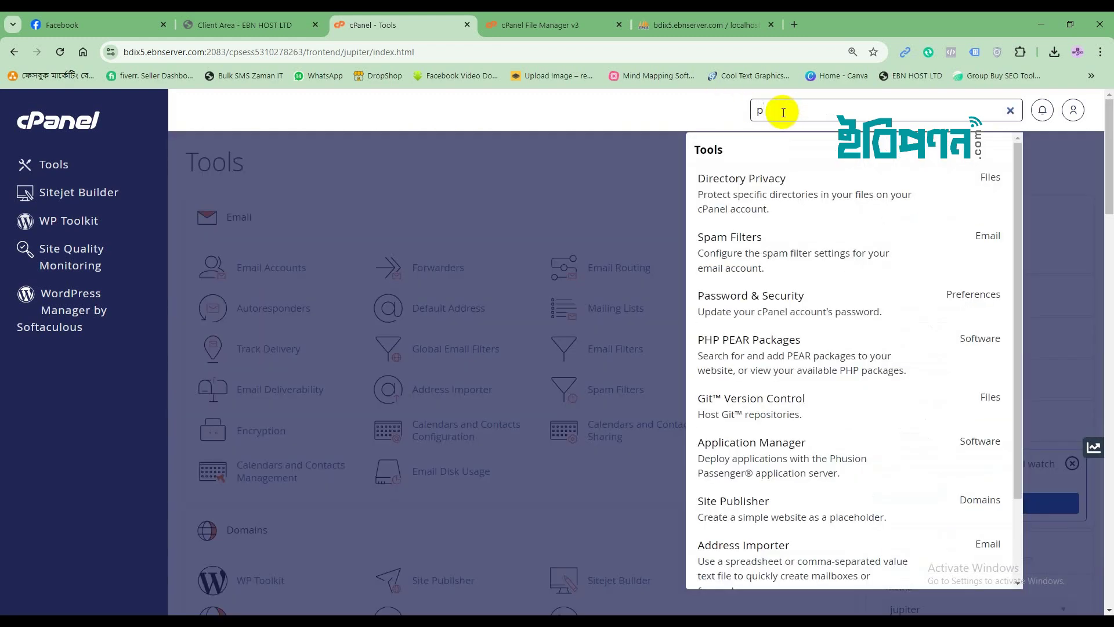
type("hp man")
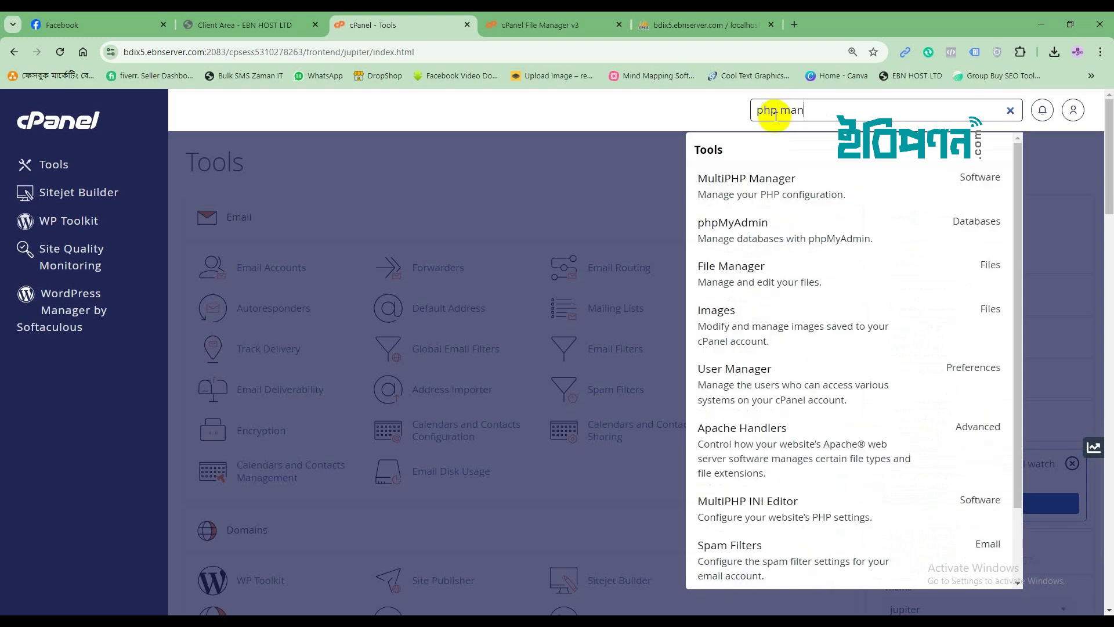
type("a")
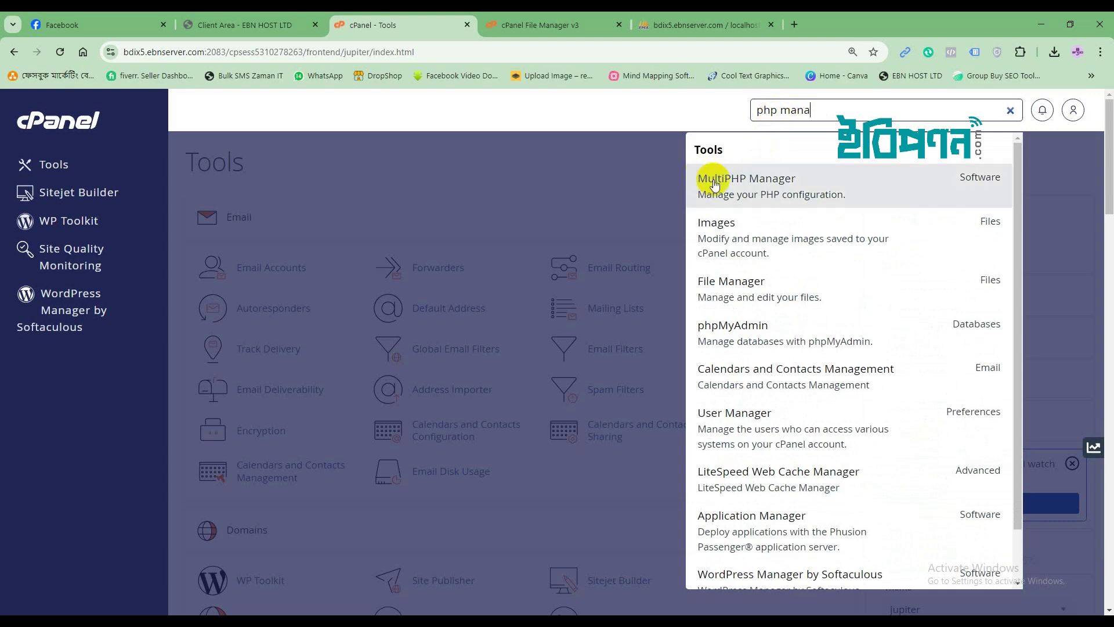
left_click(760, 193)
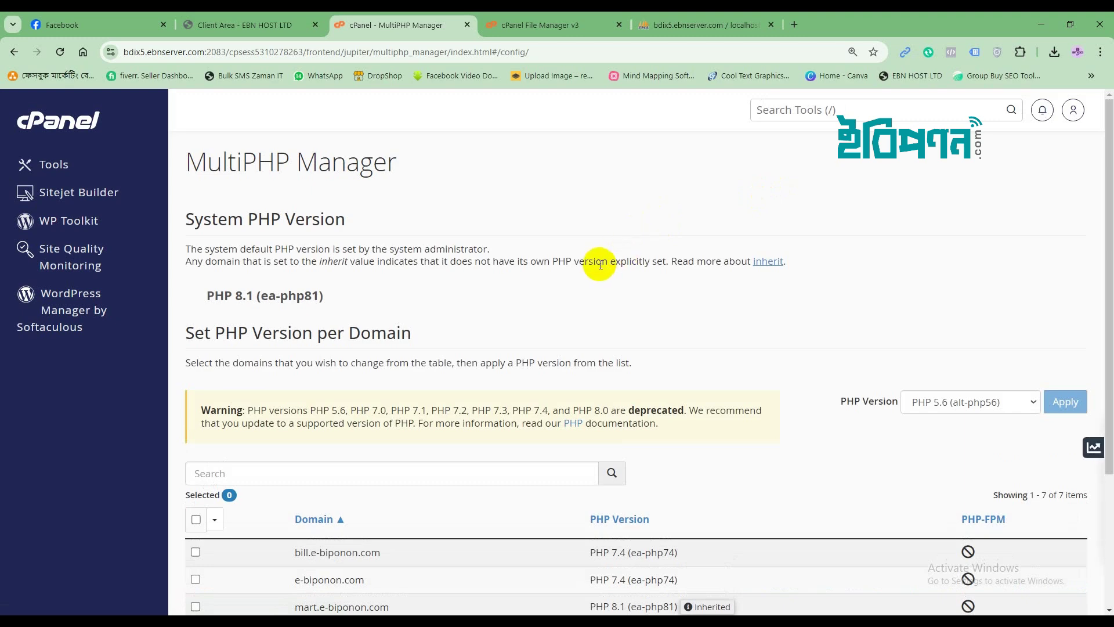
Select test2.e-biponon.com and apply PHP 7.4 (ea-php74) in place of the inherited PHP 8.1.
scroll(600, 265, "down", 3)
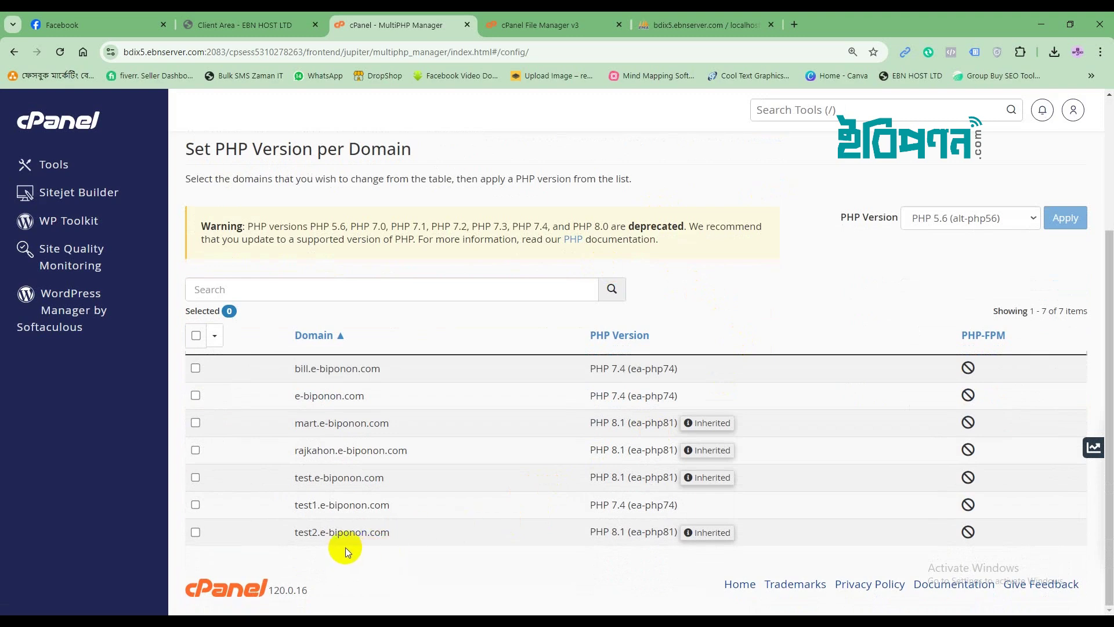
left_click(195, 532)
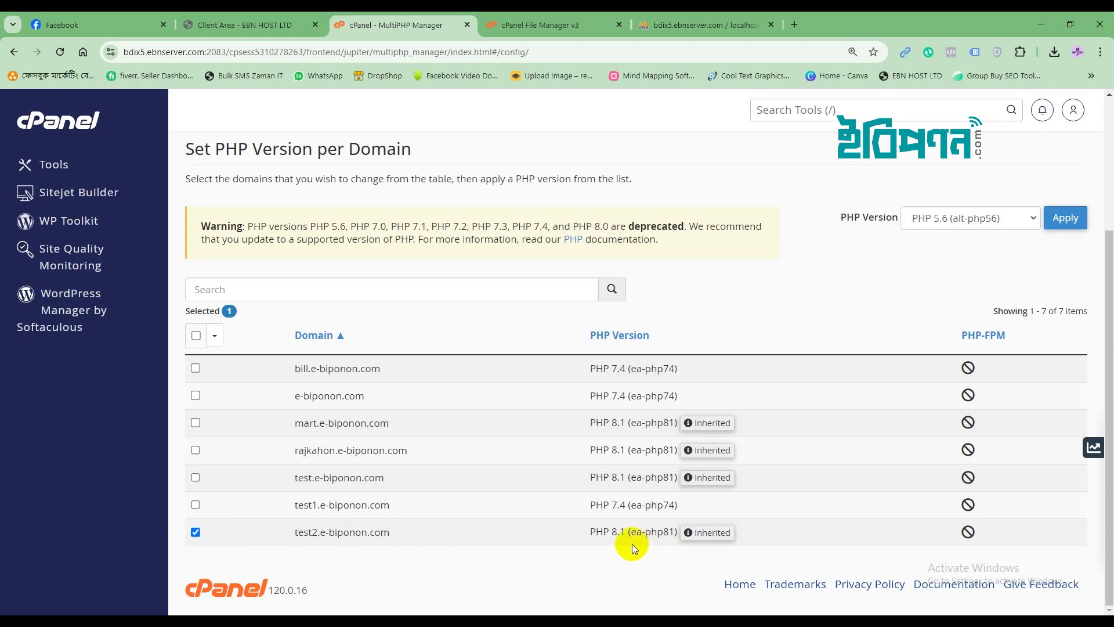
left_click_drag(631, 531, 673, 530)
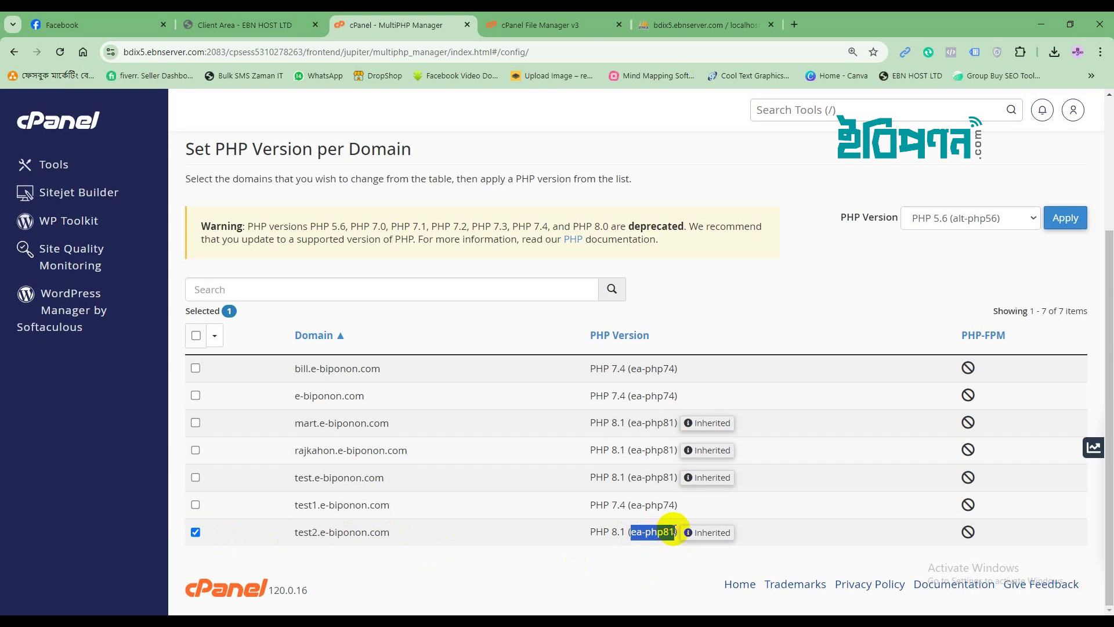
left_click(668, 531)
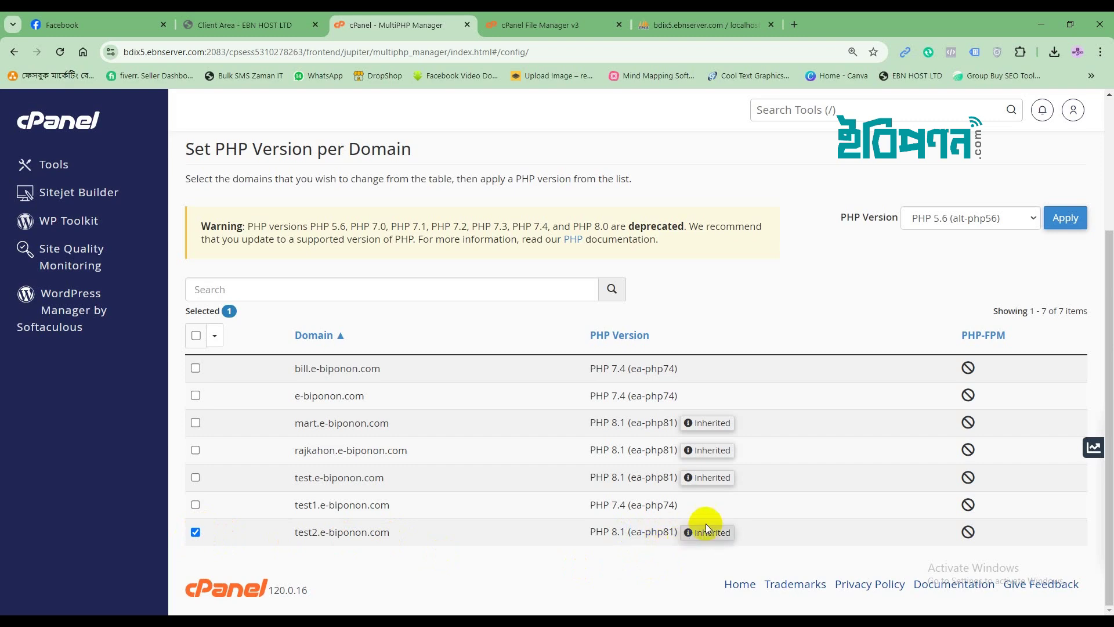
left_click(1034, 217)
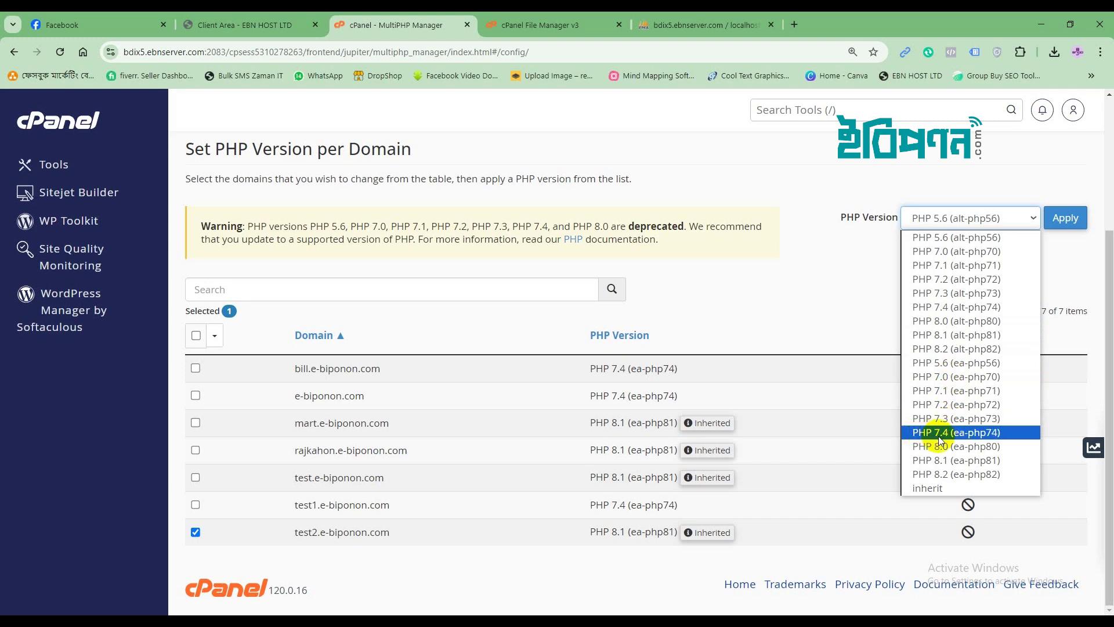
left_click(981, 433)
left_click(1056, 216)
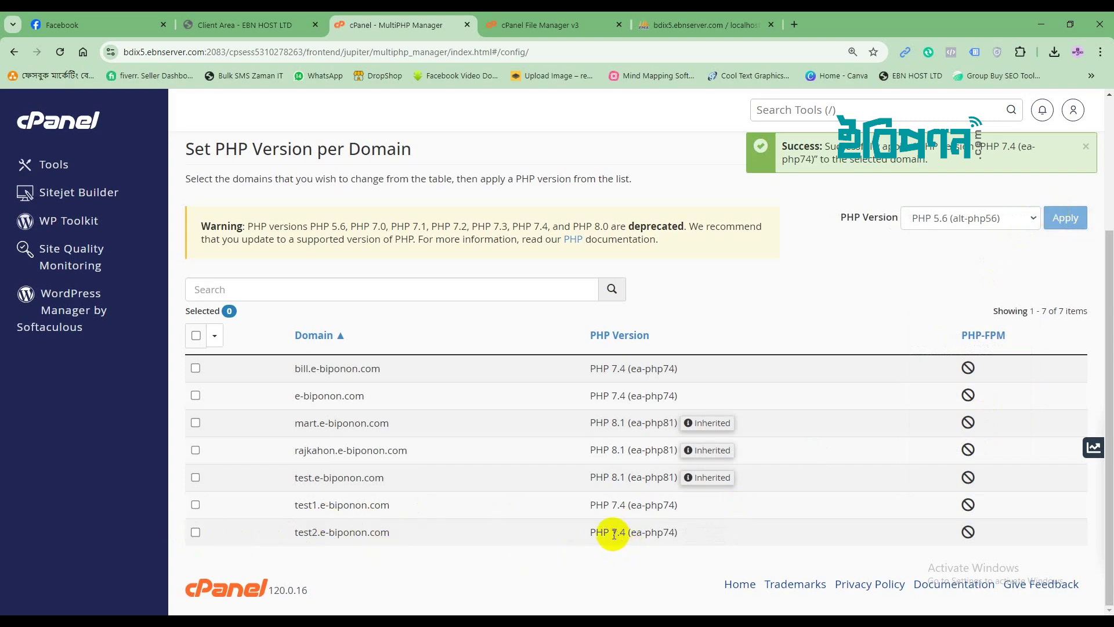
mouse_move(613, 533)
left_mouse_down()
mouse_move(682, 539)
mouse_move(616, 533)
mouse_move(626, 533)
left_mouse_up()
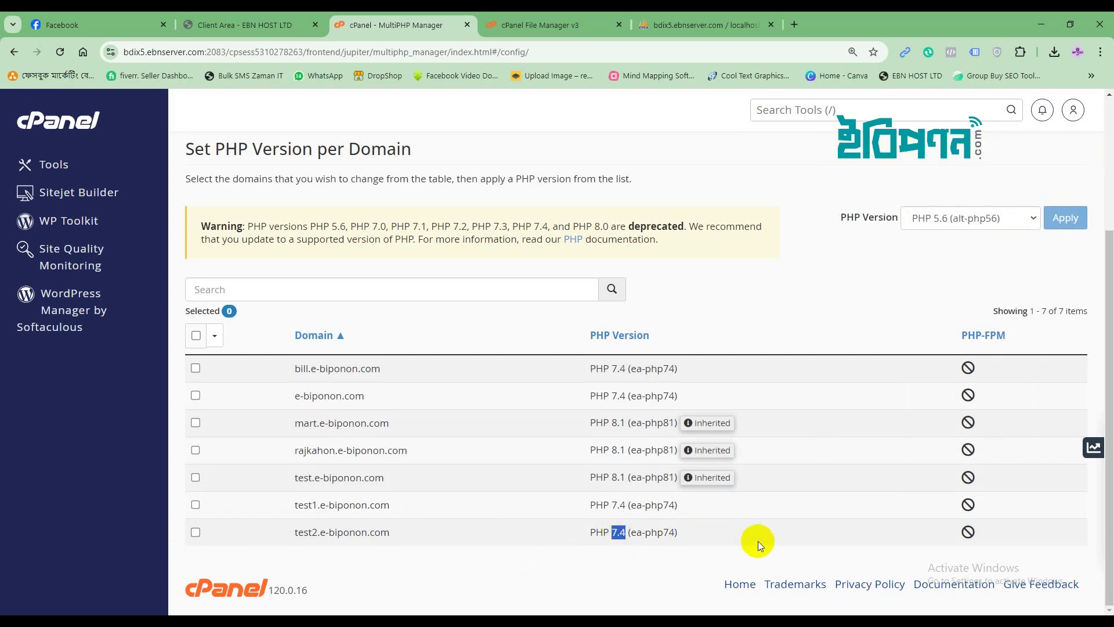
left_click(482, 514)
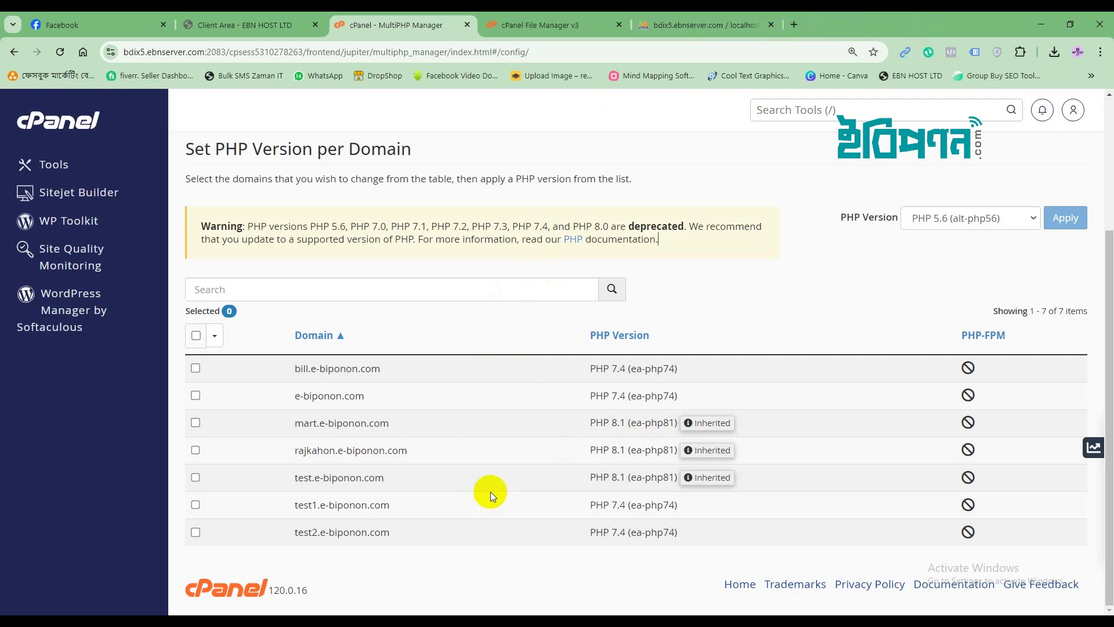
Open cPanel's File Manager from the tools overview.
left_click(85, 175)
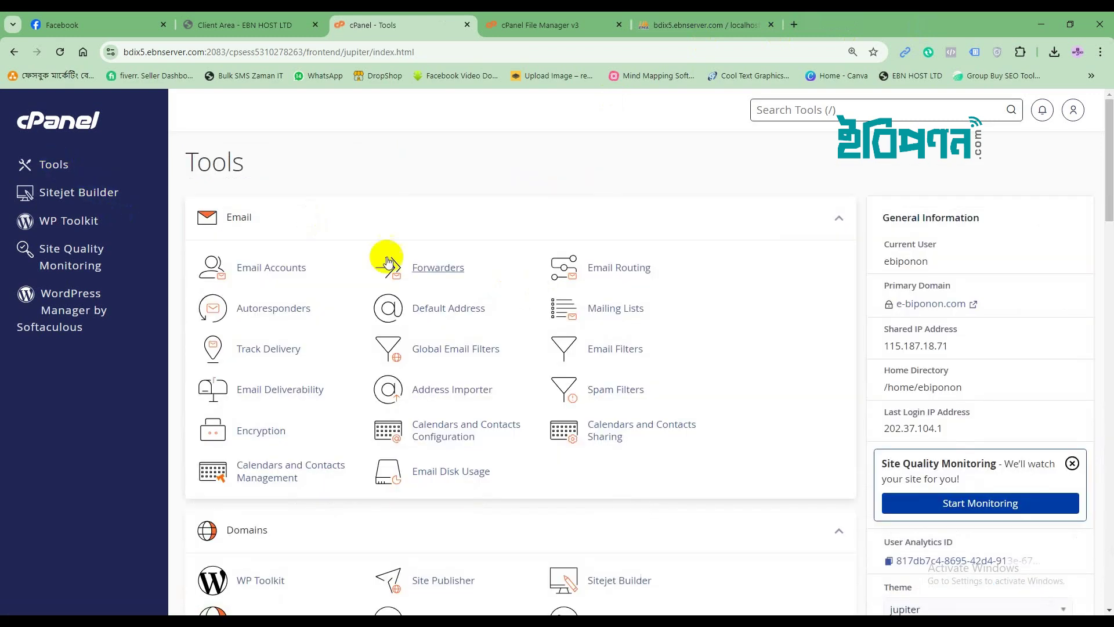
scroll(475, 439, "down", 2)
scroll(473, 435, "down", 5)
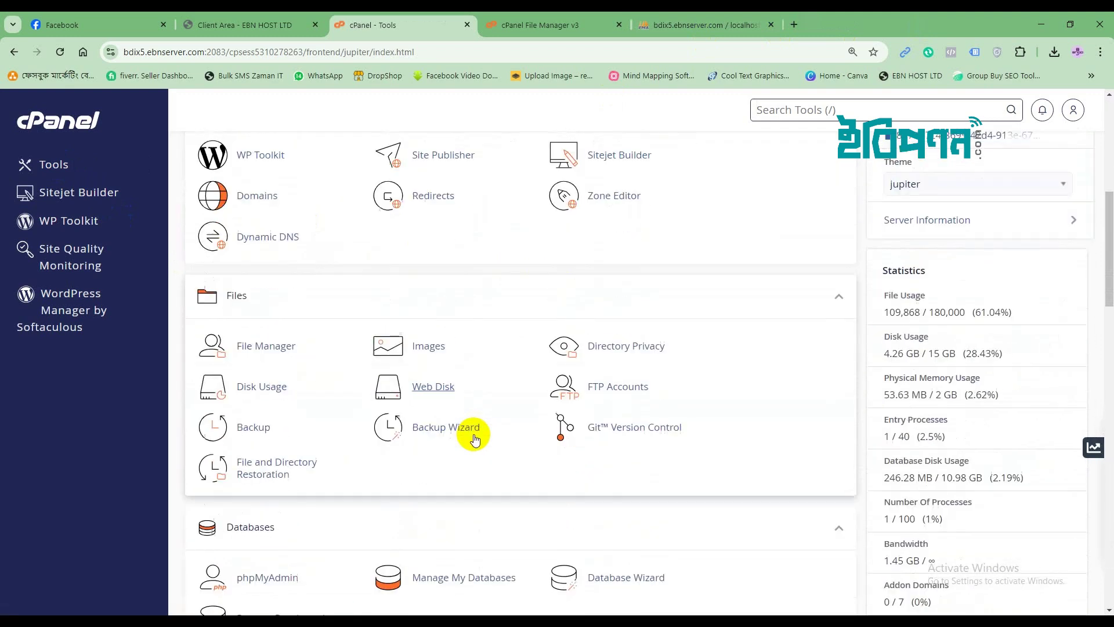
left_click(257, 347)
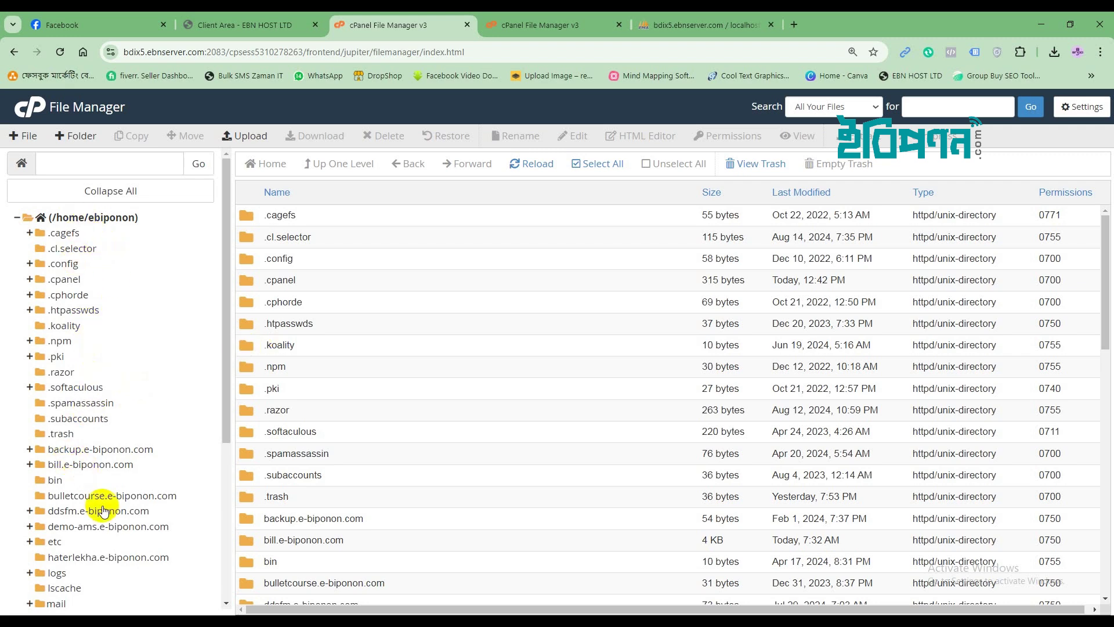
scroll(103, 504, "down", 3)
scroll(103, 504, "down", 3)
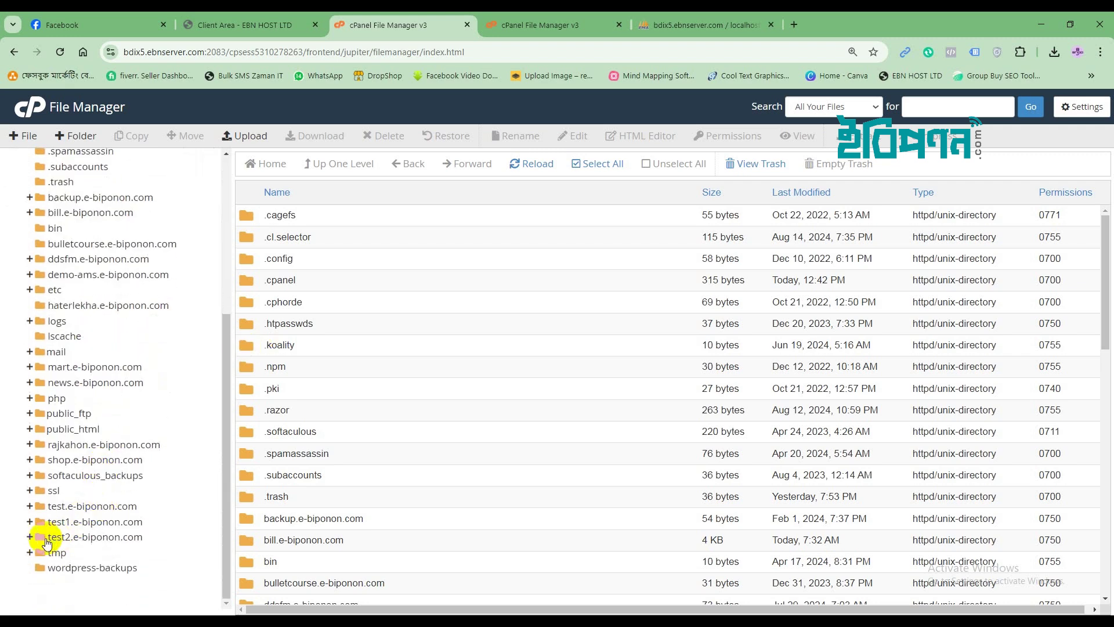
Open test2.e-biponon.com/application/config/database.php in the code editor.
left_click(41, 538)
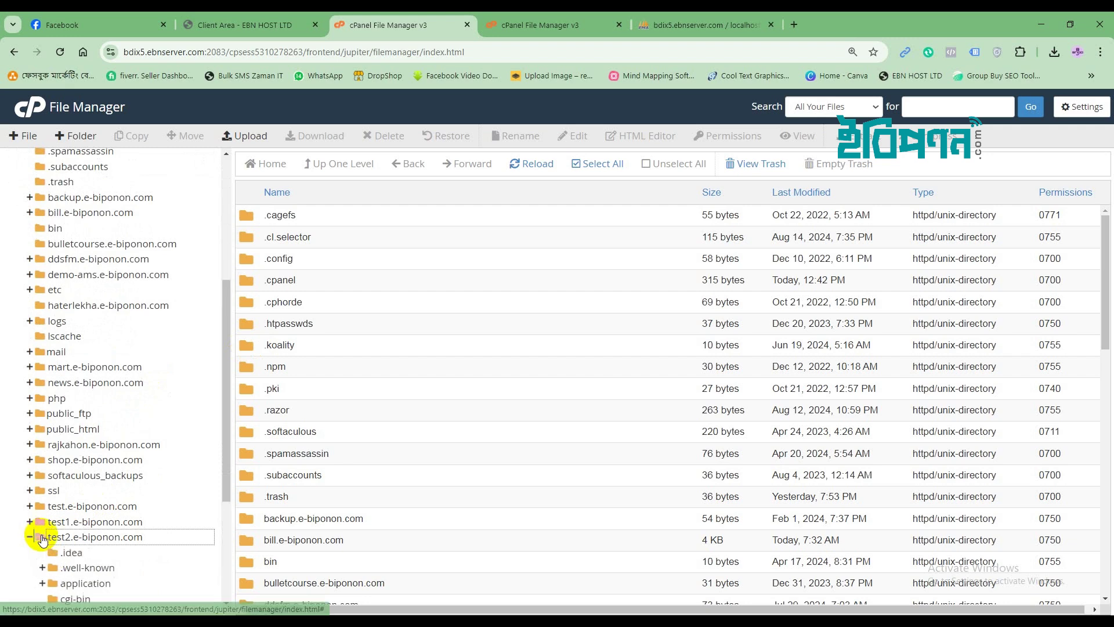
left_click(65, 535)
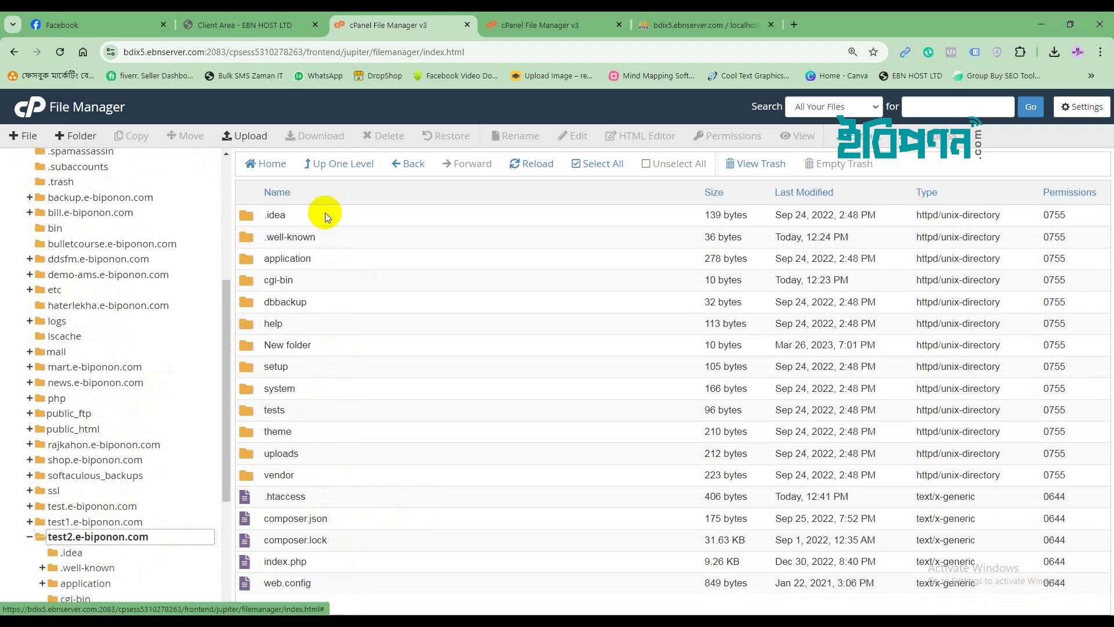
double_click(247, 261)
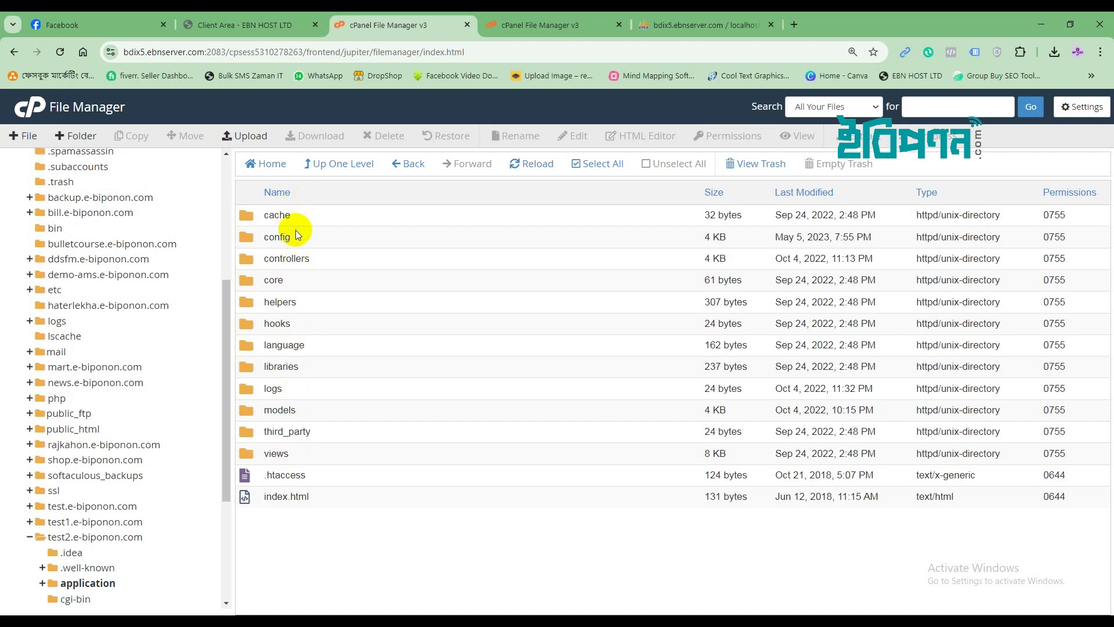
double_click(247, 239)
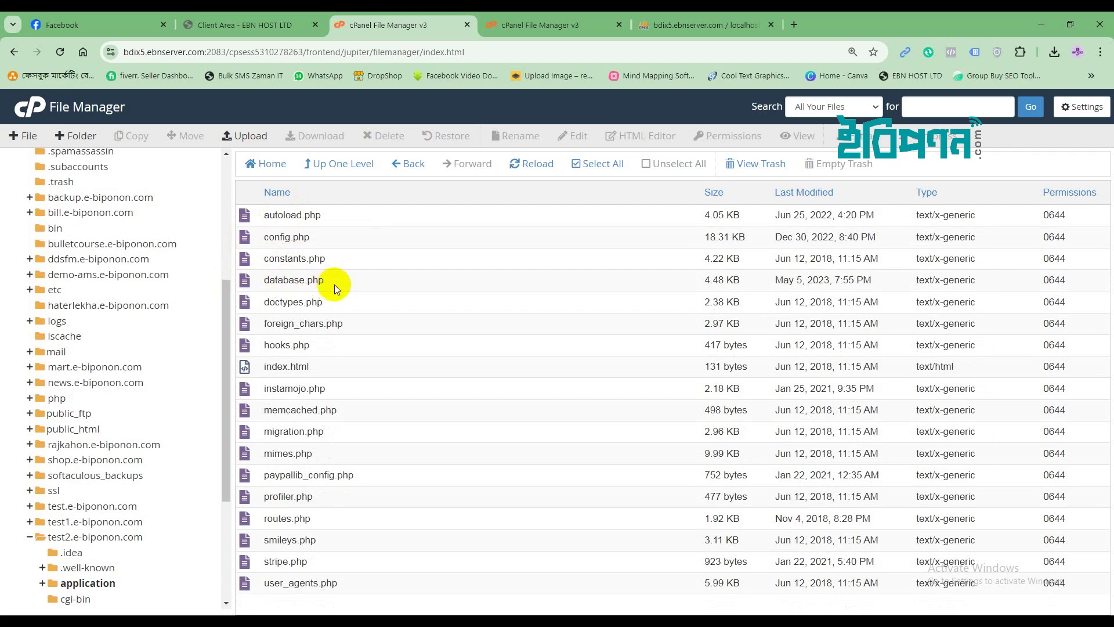
left_click(246, 283)
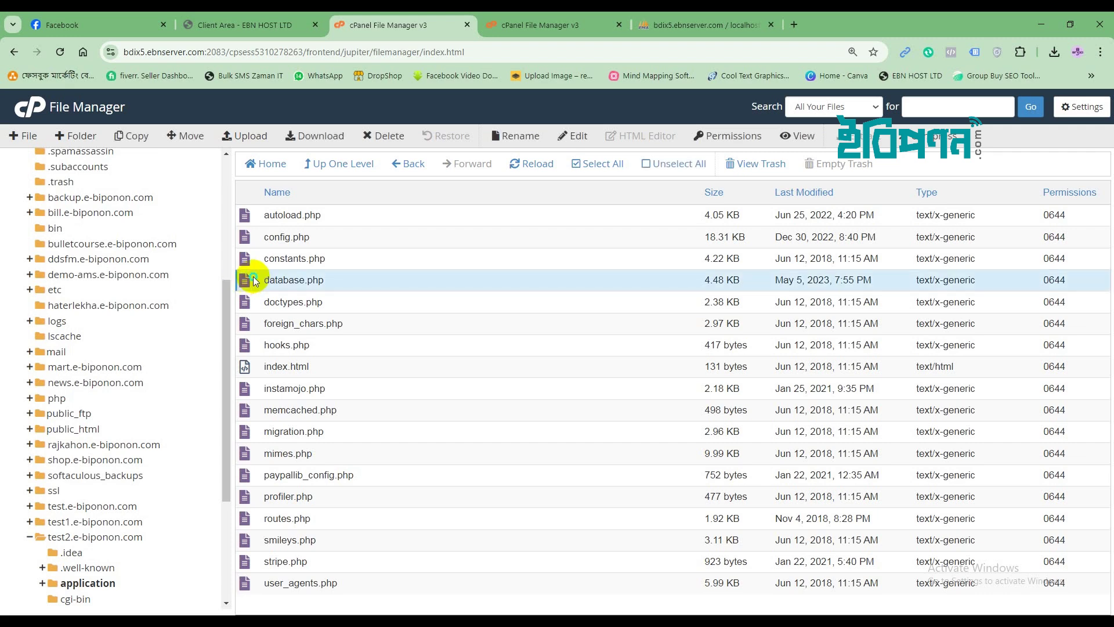
right_click(253, 279)
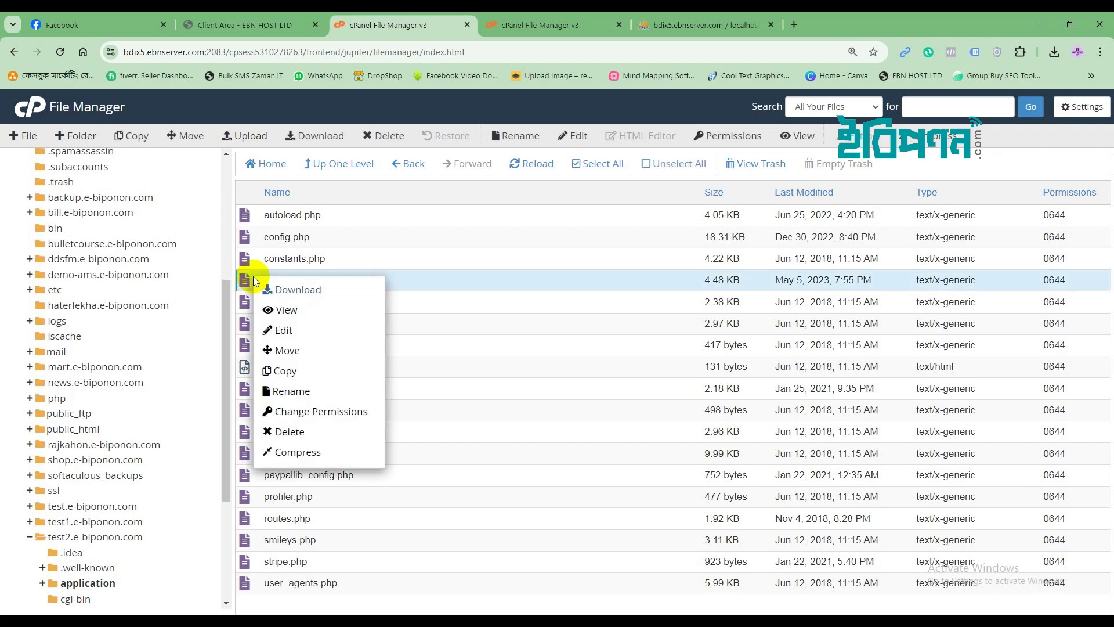
left_click(281, 330)
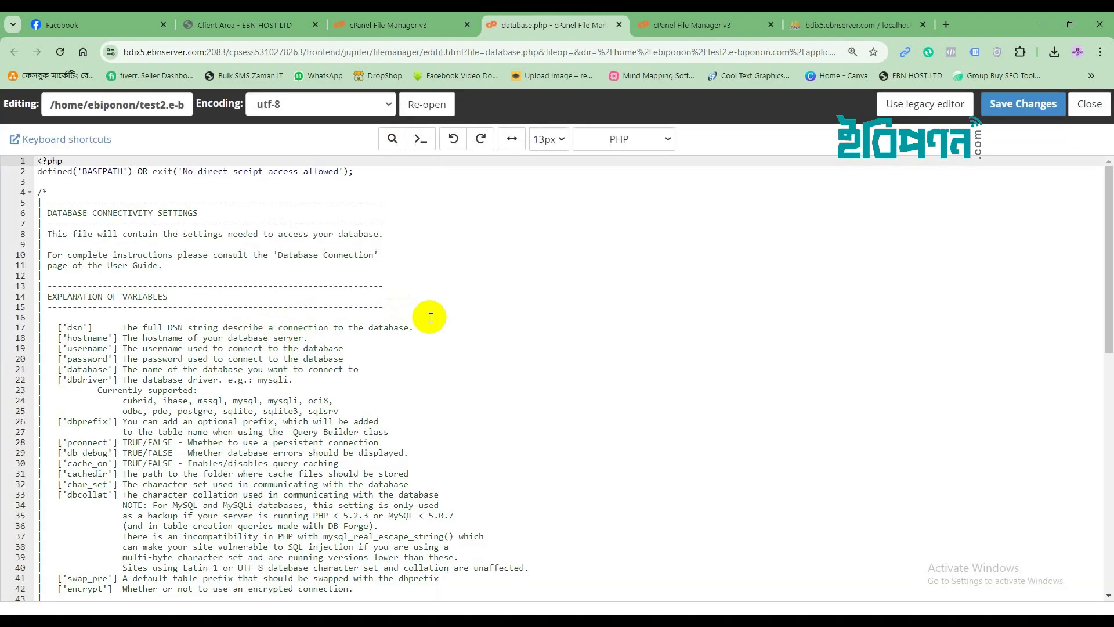
Undo an accidental edit in database.php and copy ebiponon_test2 from the notes.
scroll(285, 404, "down", 10)
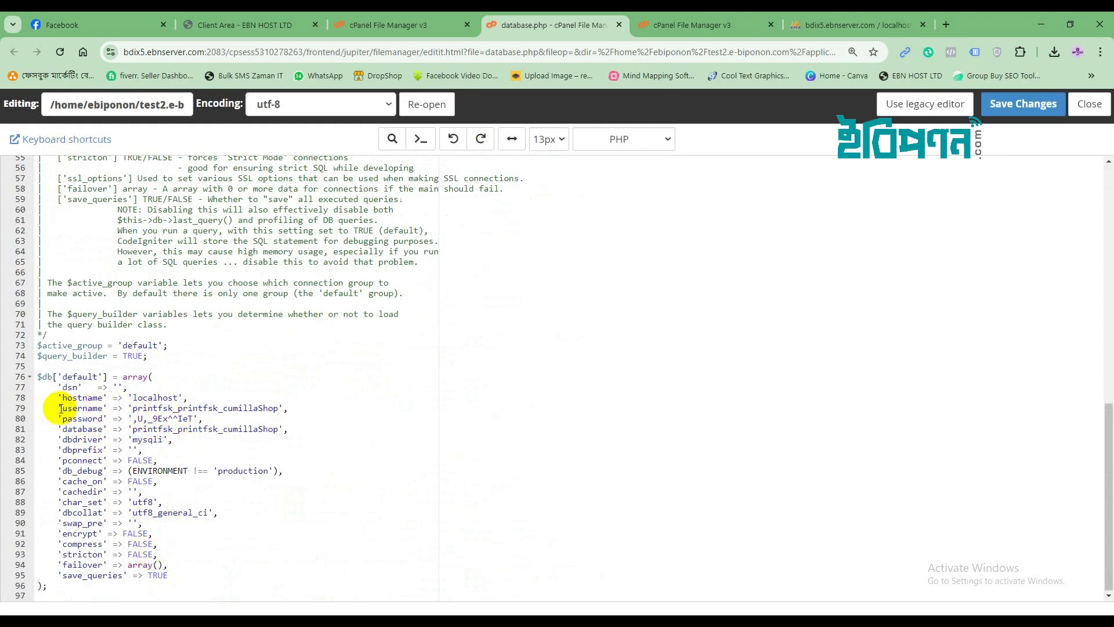
left_click_drag(58, 408, 116, 429)
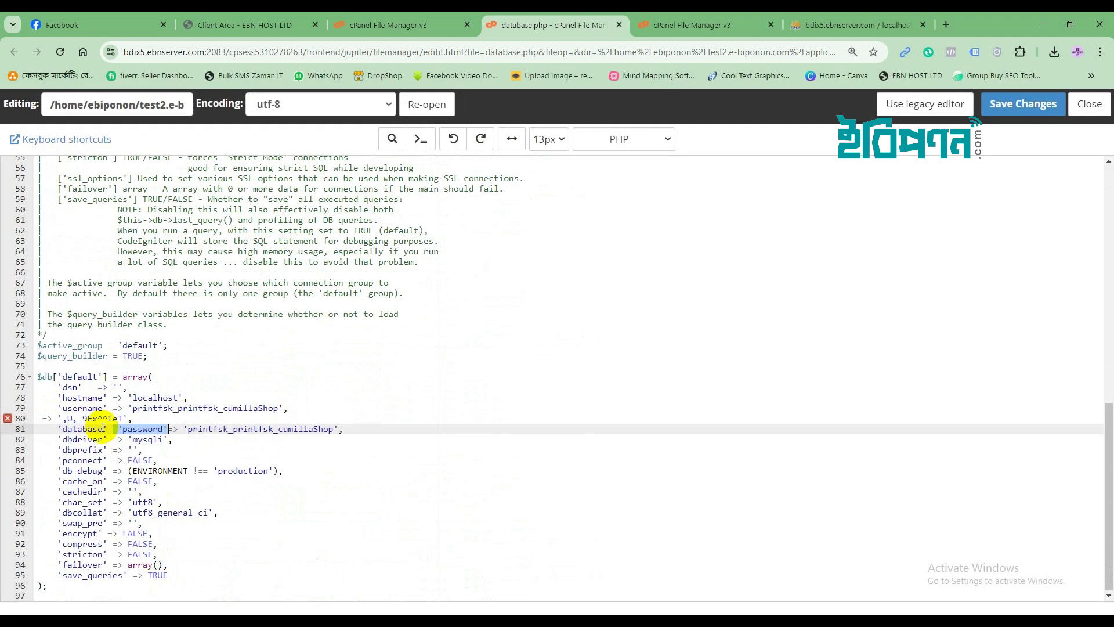
key("ctrl+z")
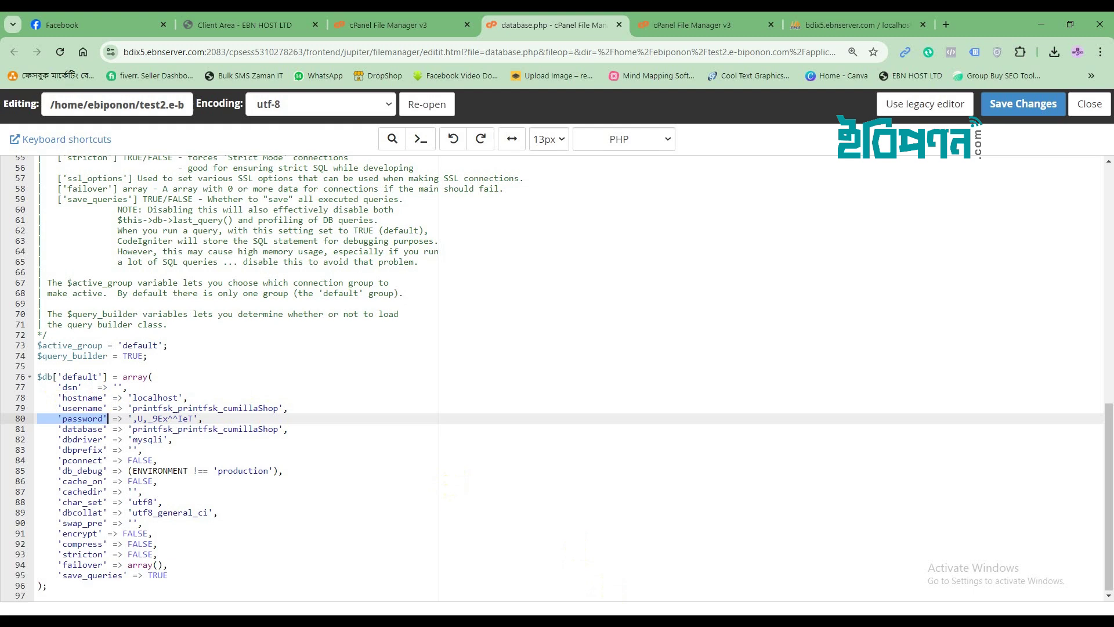
key("alt+Tab")
left_click(310, 90)
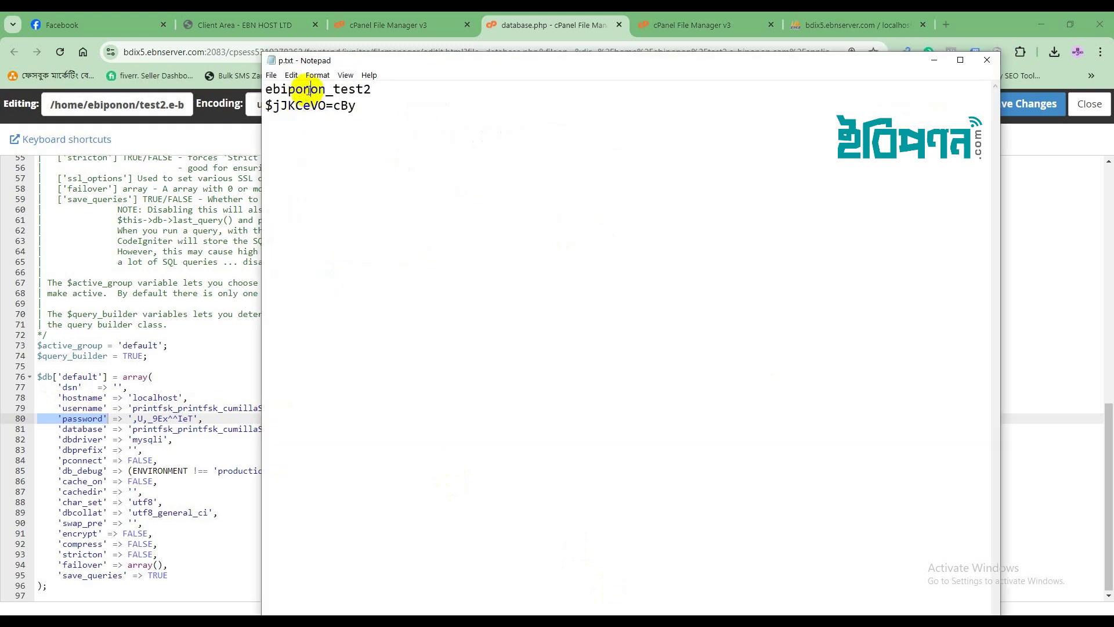
left_click_drag(266, 90, 373, 89)
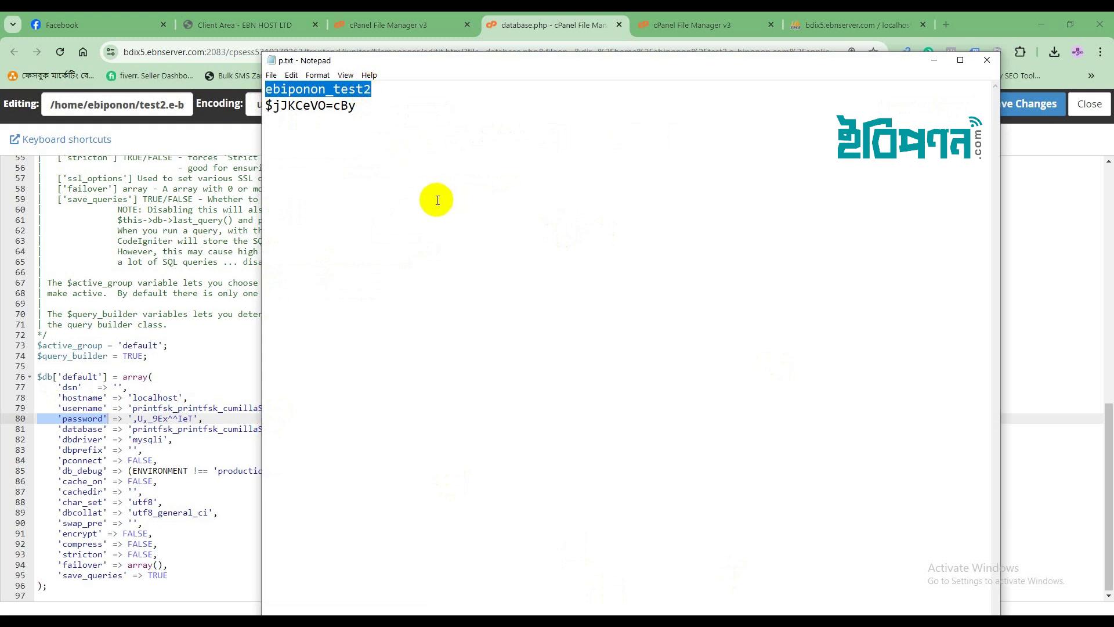
right_click(318, 90)
left_click(355, 129)
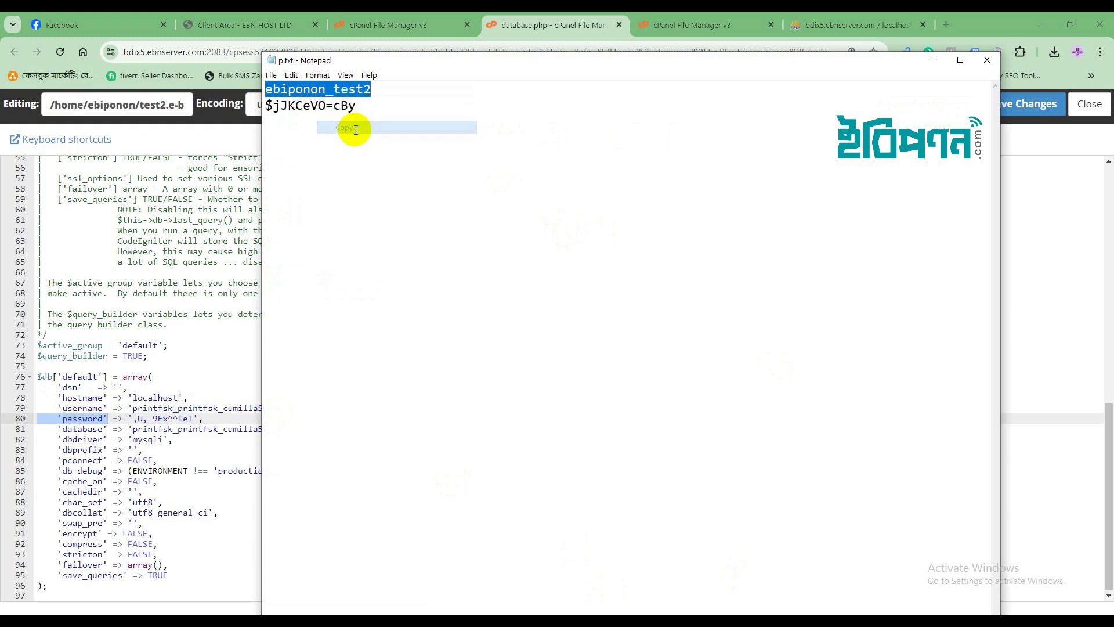
Paste ebiponon_test2 over the username and database values in database.php.
left_click(154, 429)
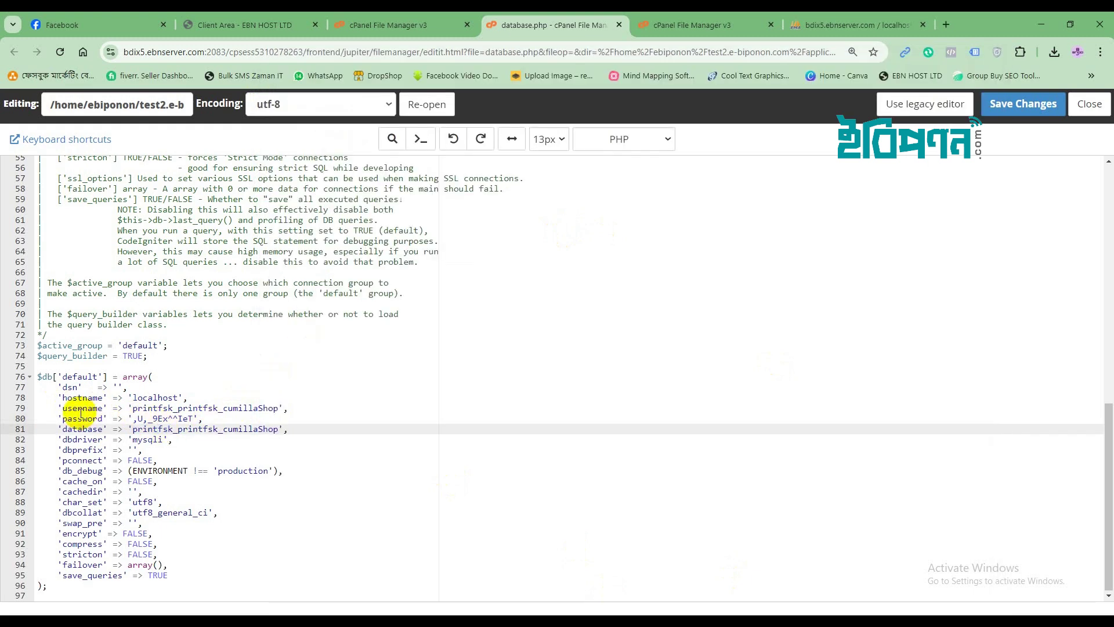
double_click(200, 408)
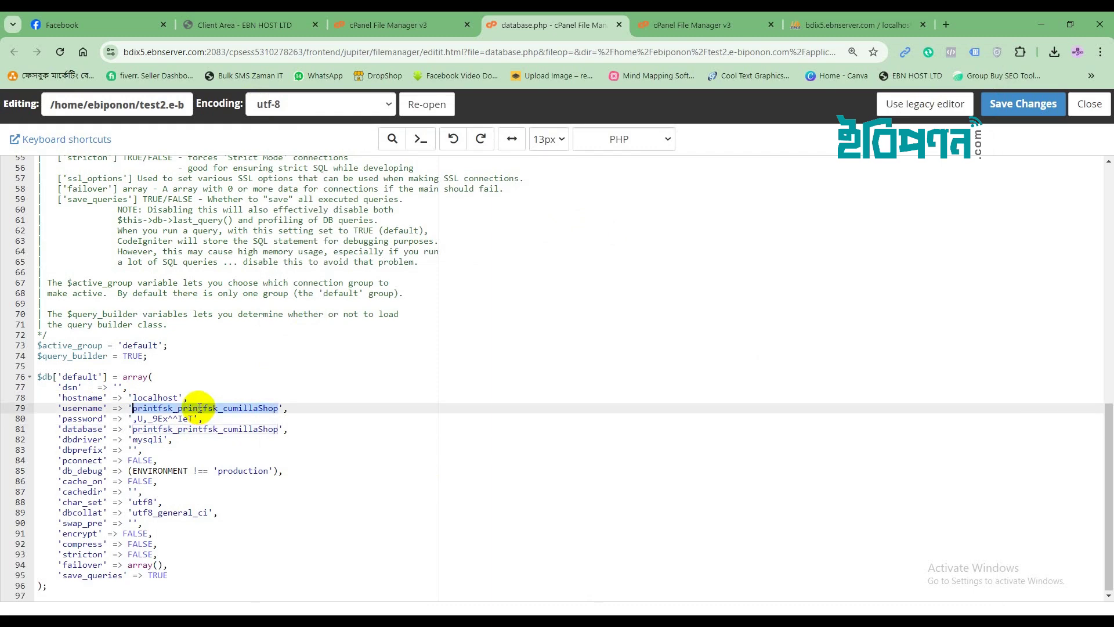
right_click(216, 407)
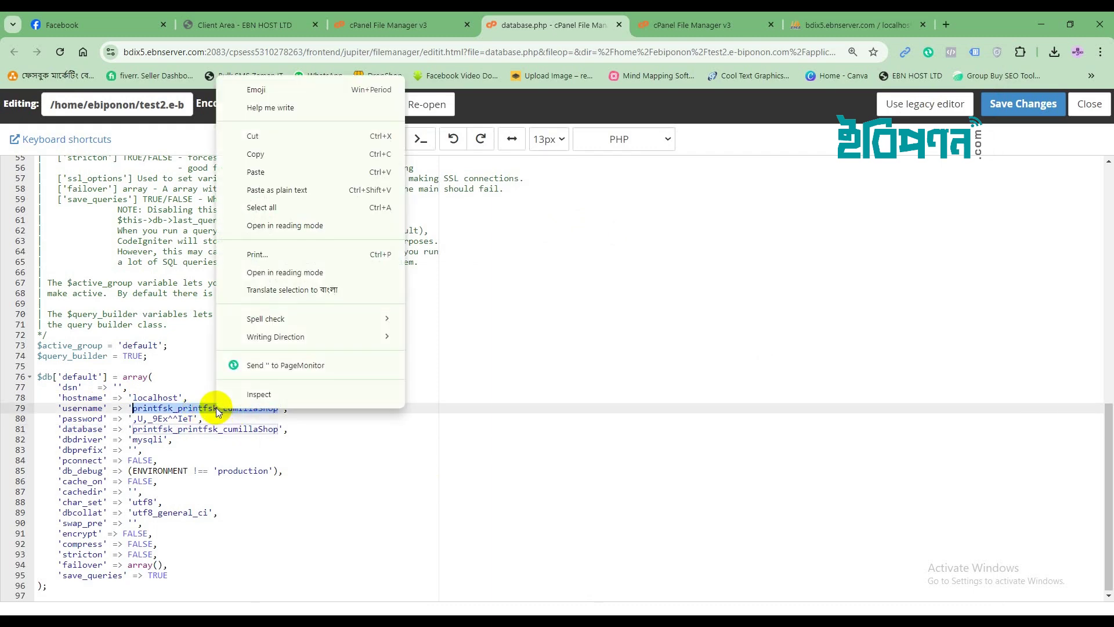
left_click(280, 172)
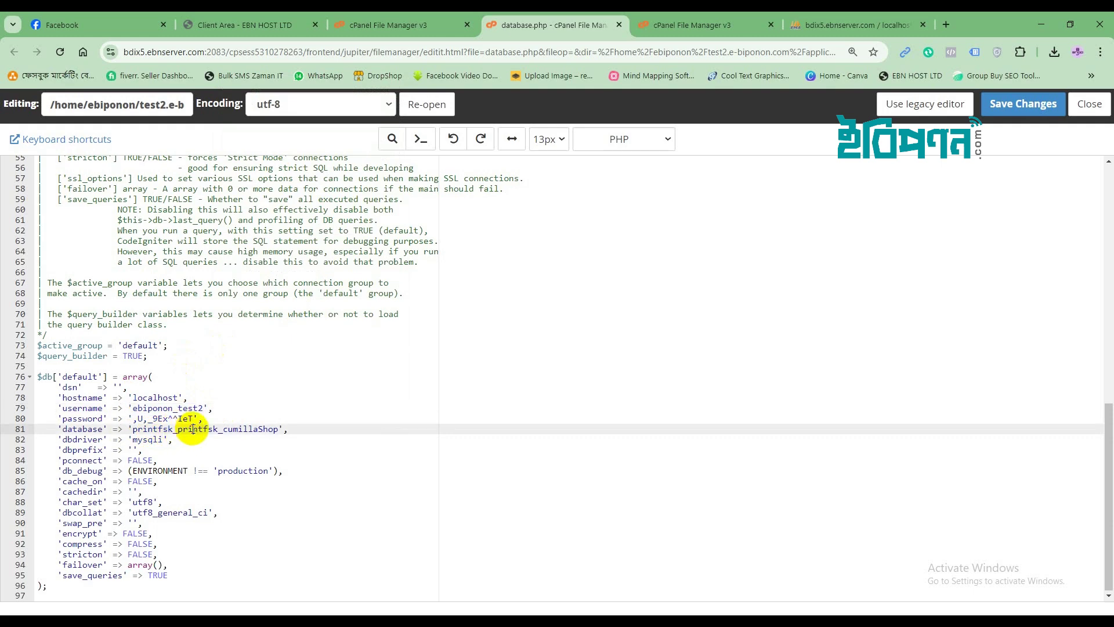
double_click(193, 430)
right_click(192, 428)
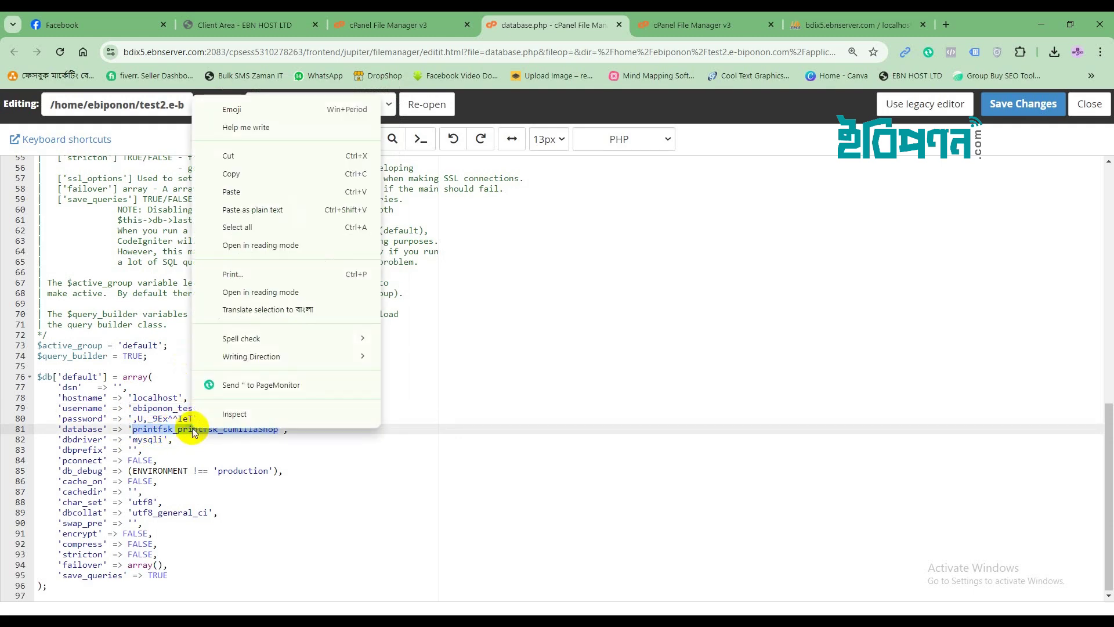
left_click(263, 191)
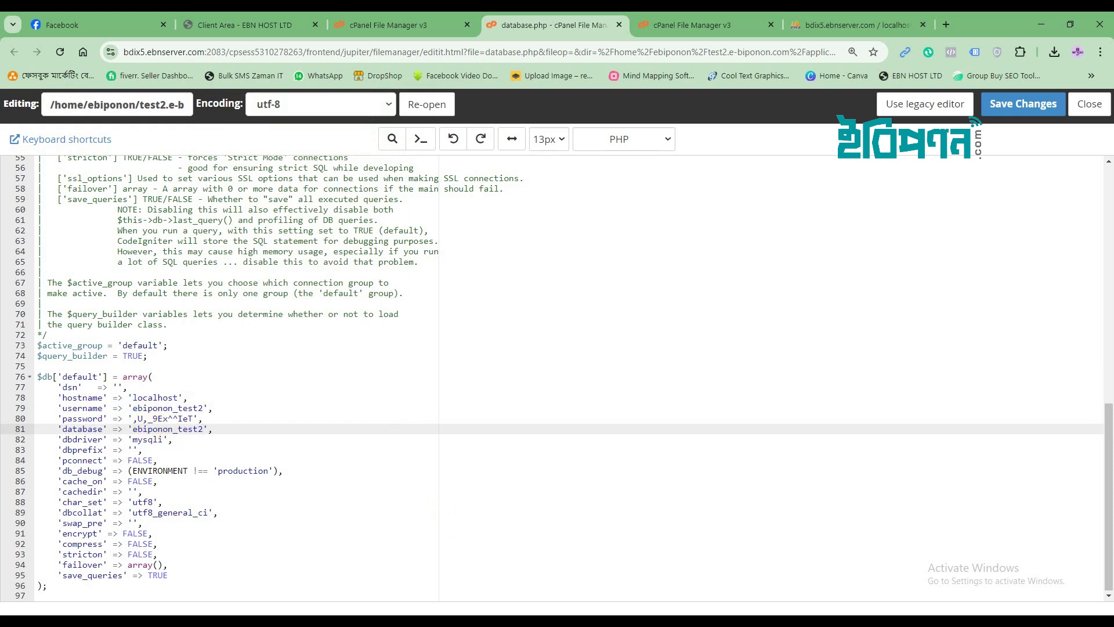
key("alt+Tab")
Paste the new generated password from the notes over the old one and save database.php.
left_click_drag(356, 105, 267, 111)
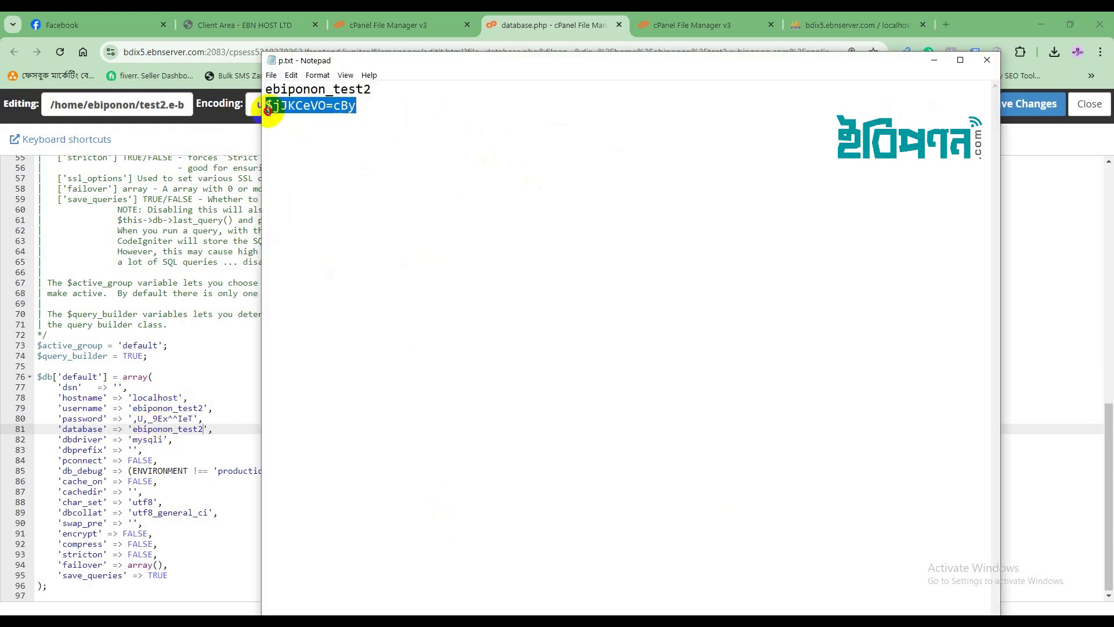
right_click(282, 107)
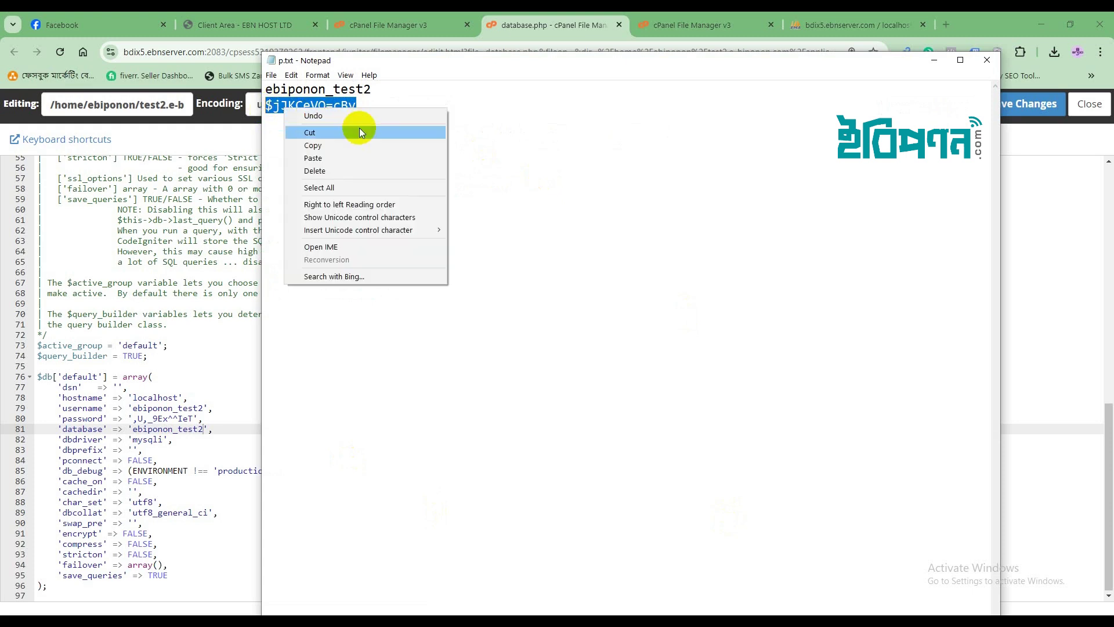
left_click(351, 143)
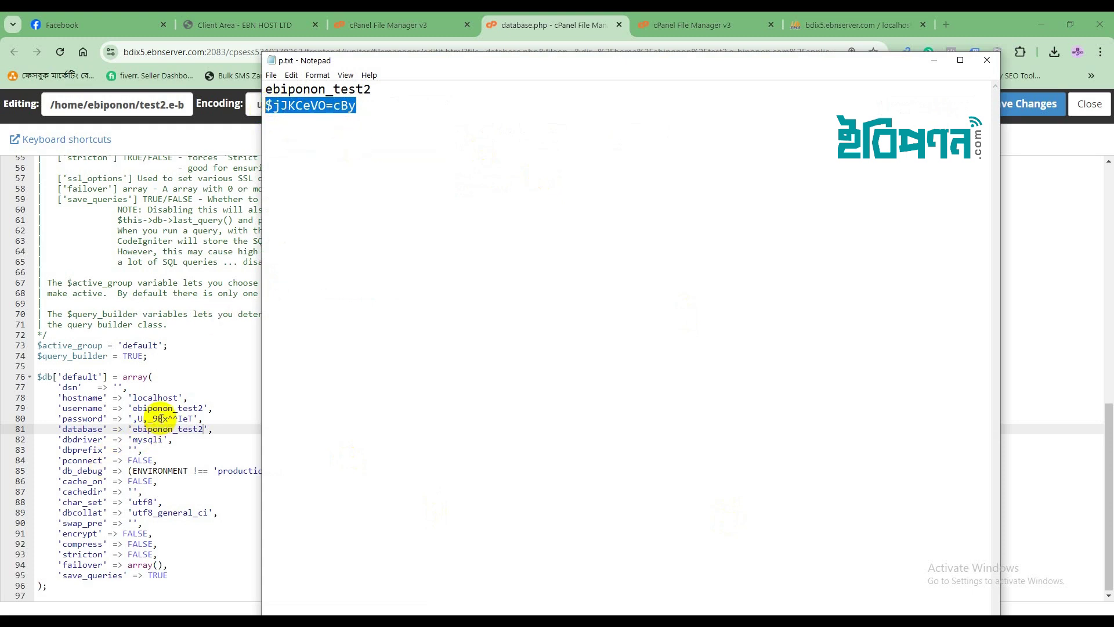
left_click(166, 417)
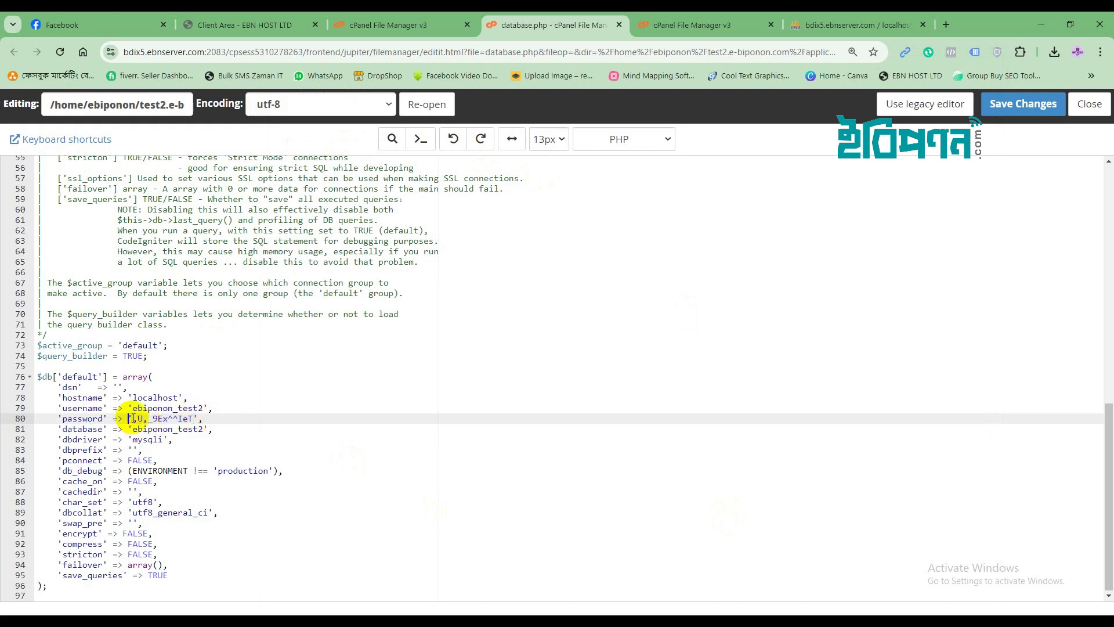
left_click_drag(135, 418, 187, 418)
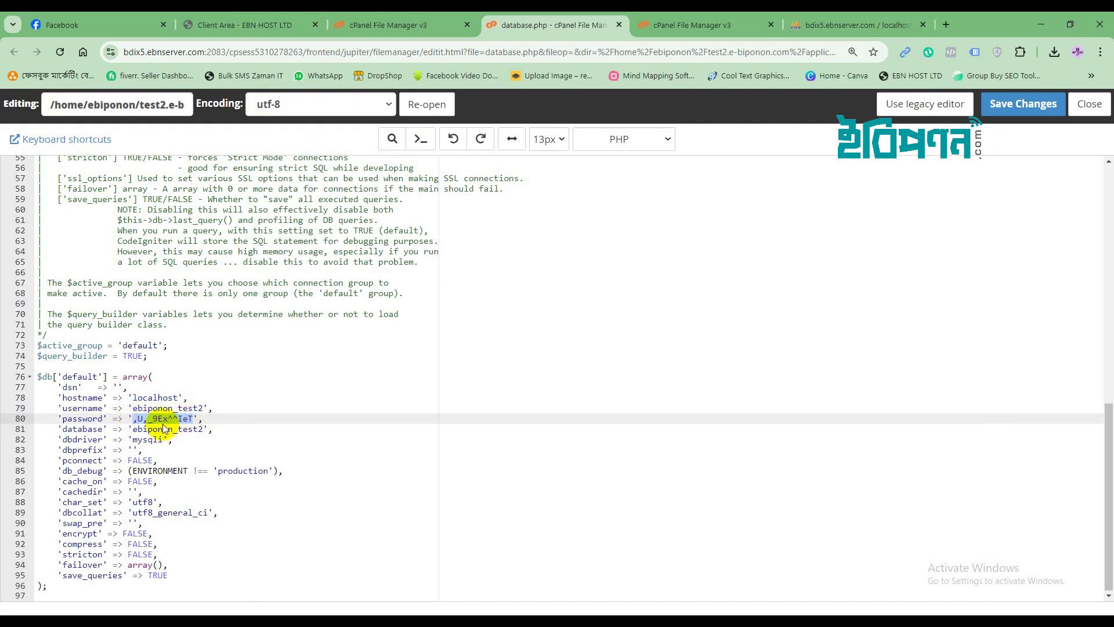
right_click(184, 416)
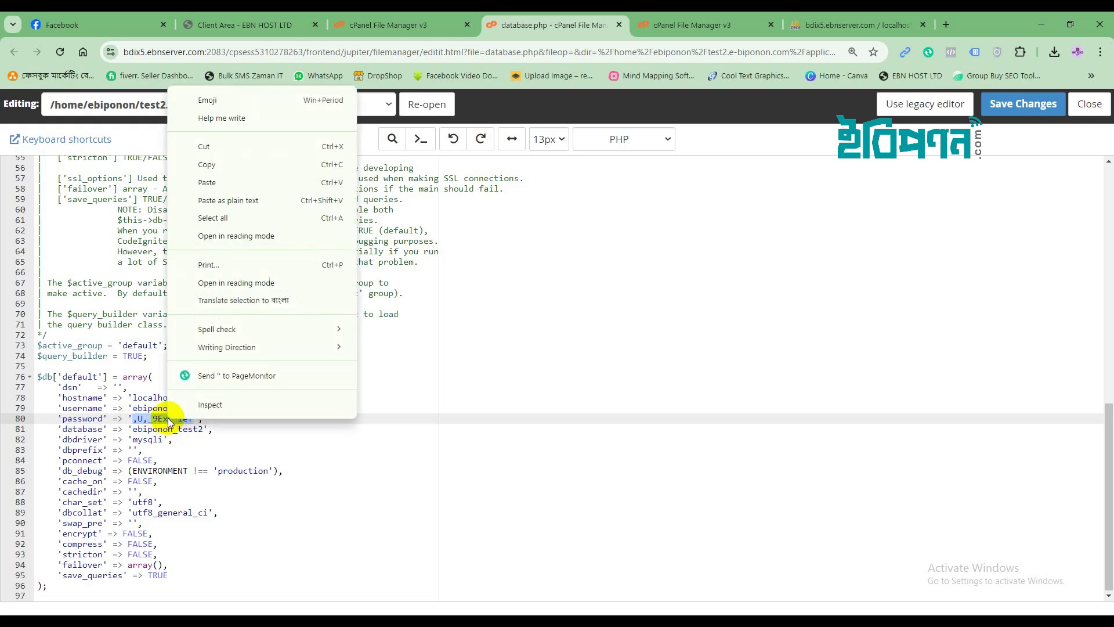
left_click(240, 185)
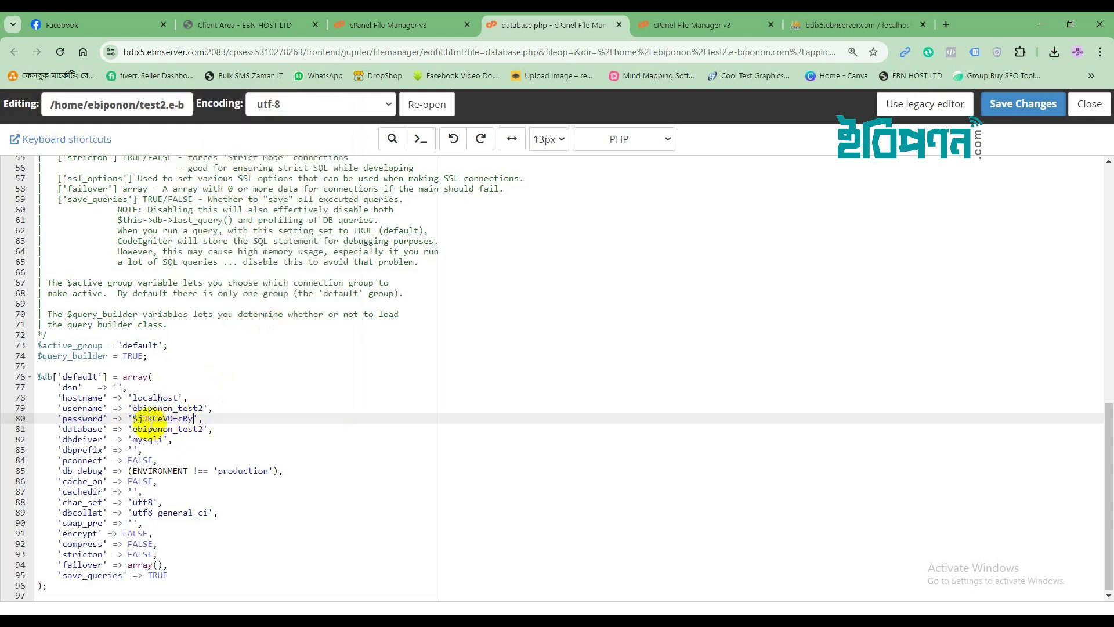
left_click(994, 106)
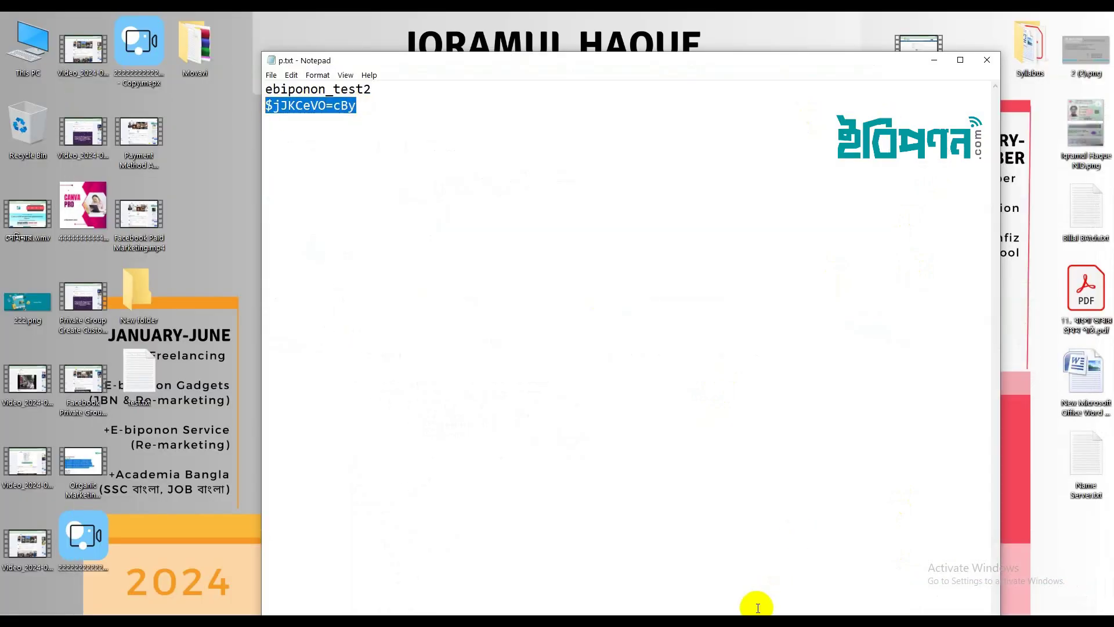
left_click(753, 602)
Load test2.e-biponon.com in a new browser tab.
left_click(837, 22)
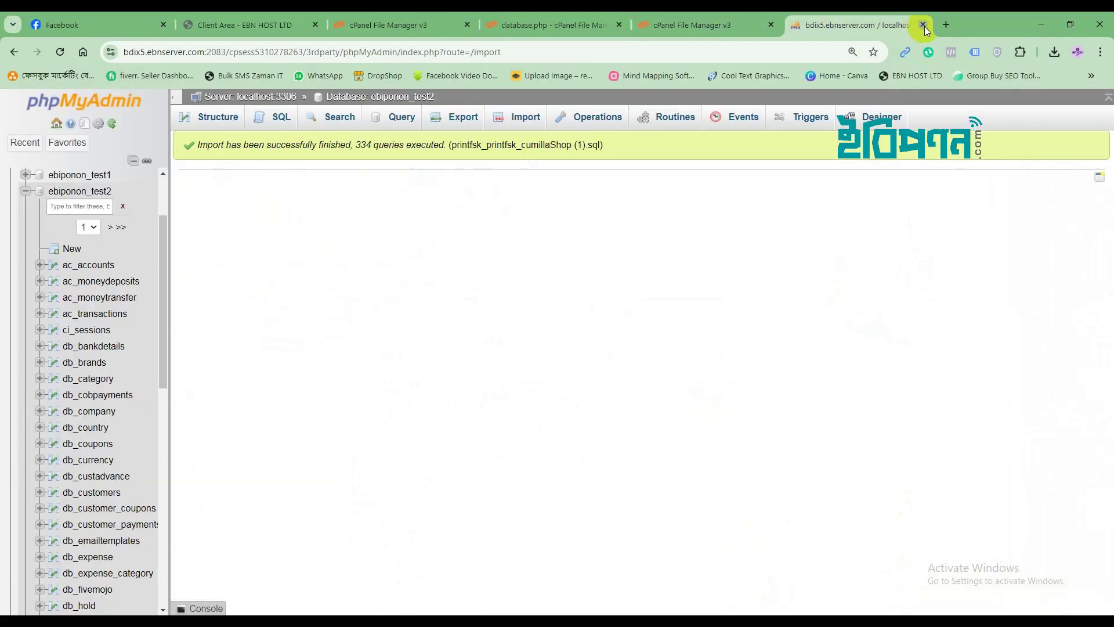
left_click(948, 25)
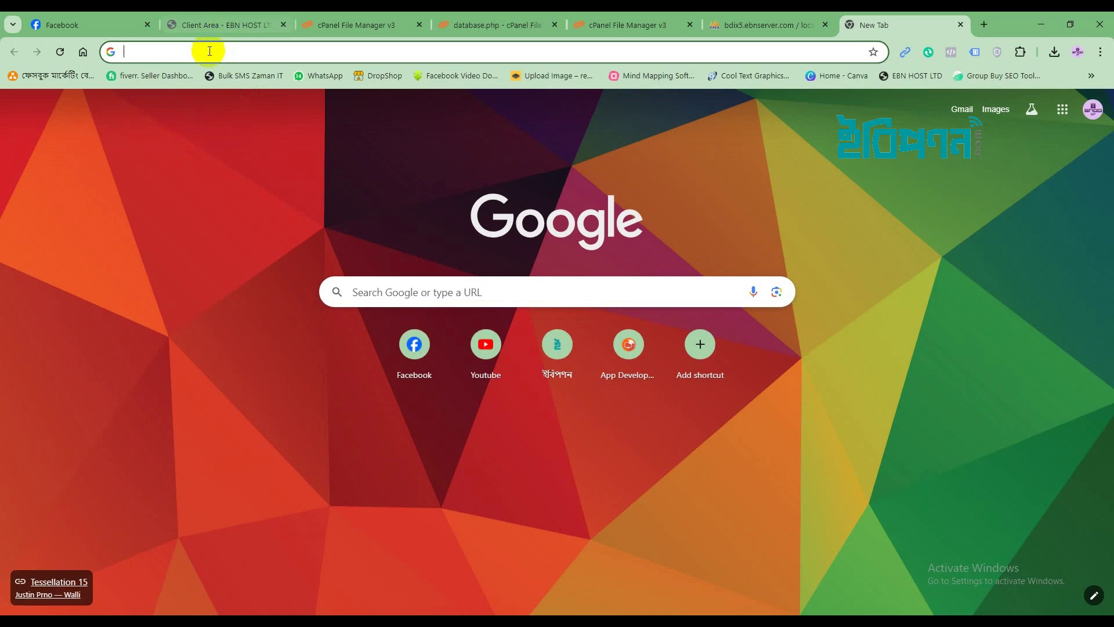
type("te")
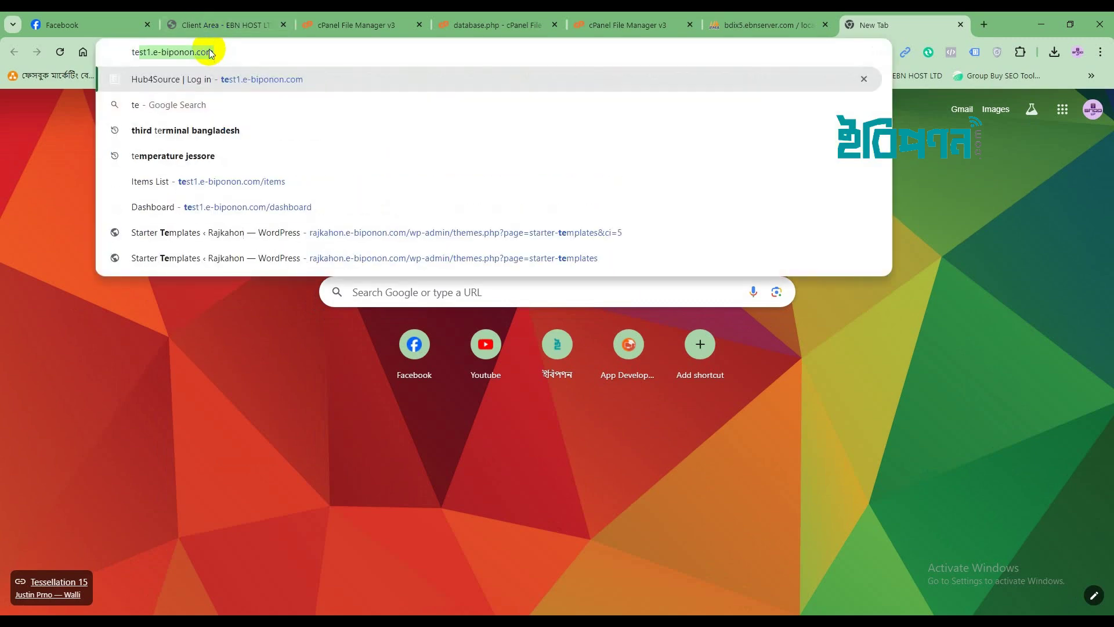
type("st2")
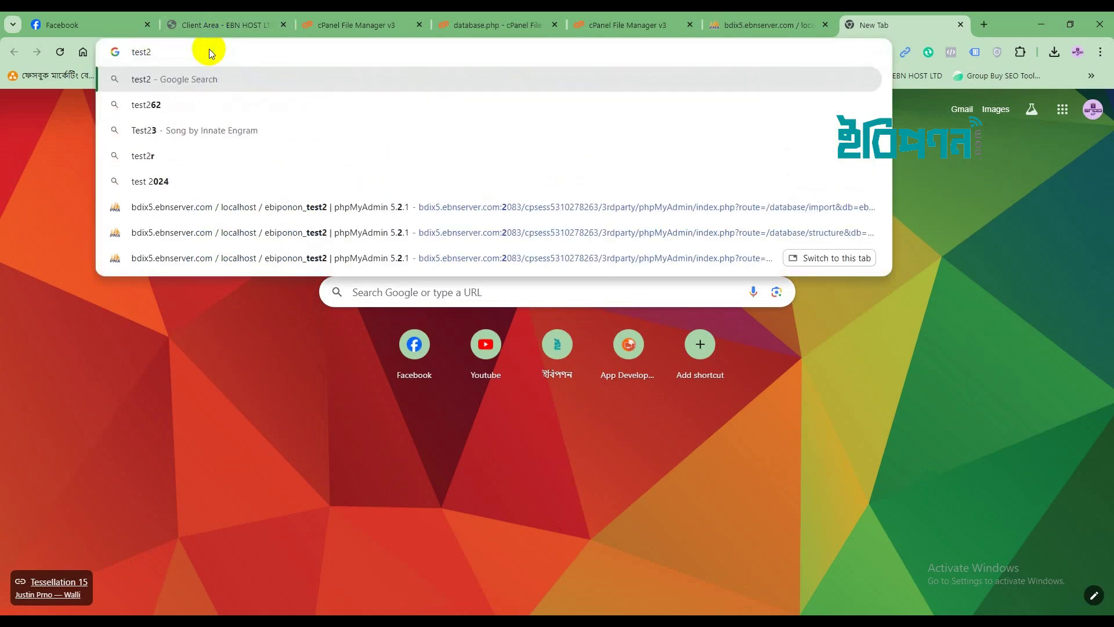
type(".e")
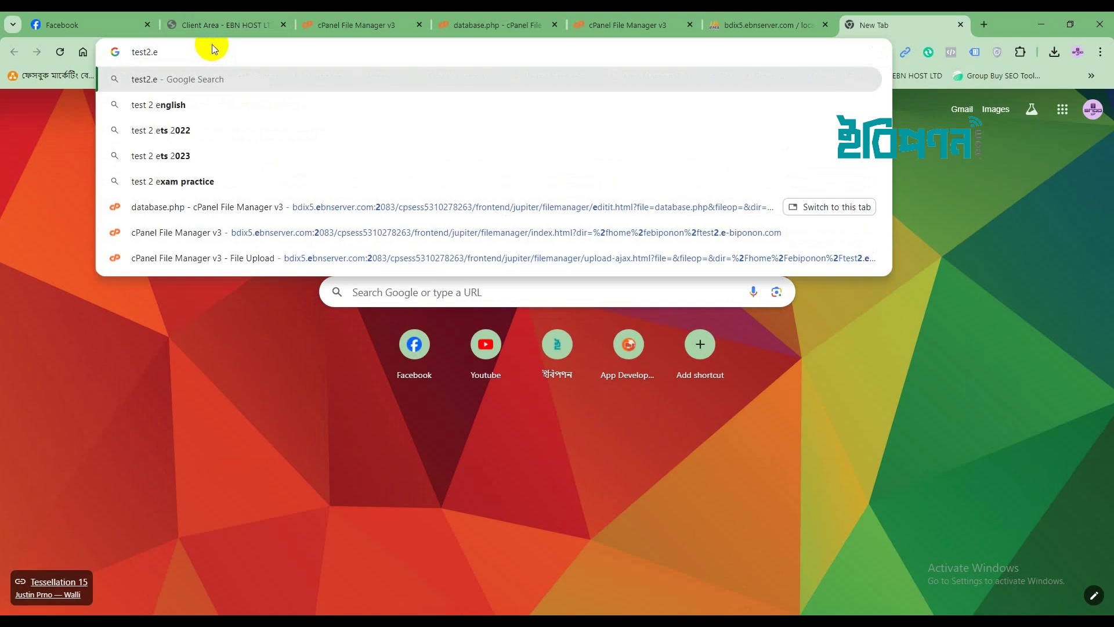
type("-bip")
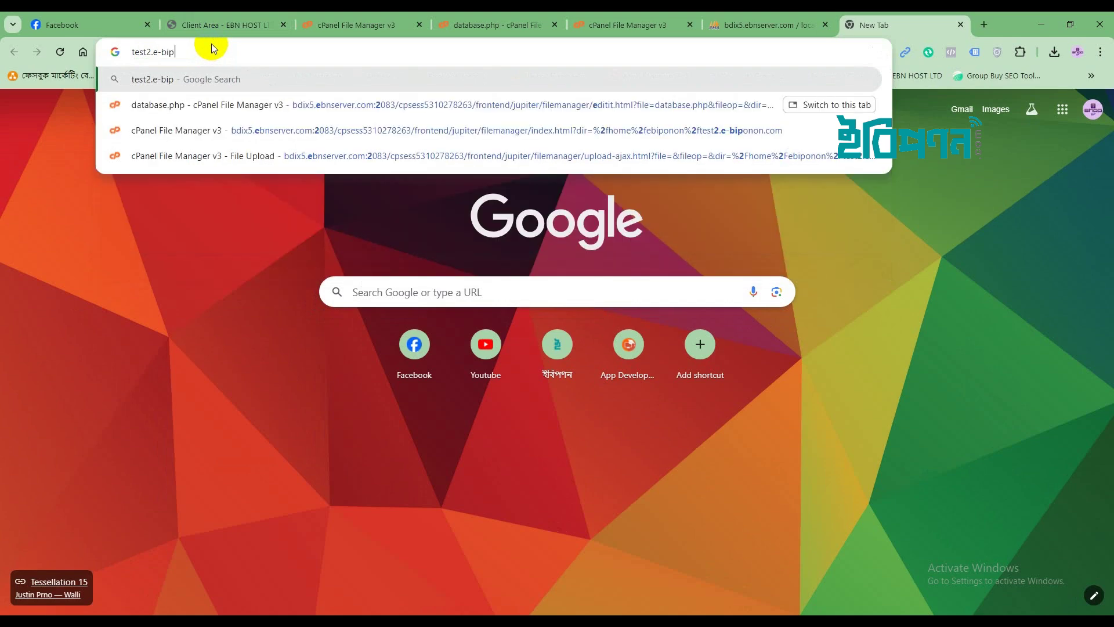
type("onon")
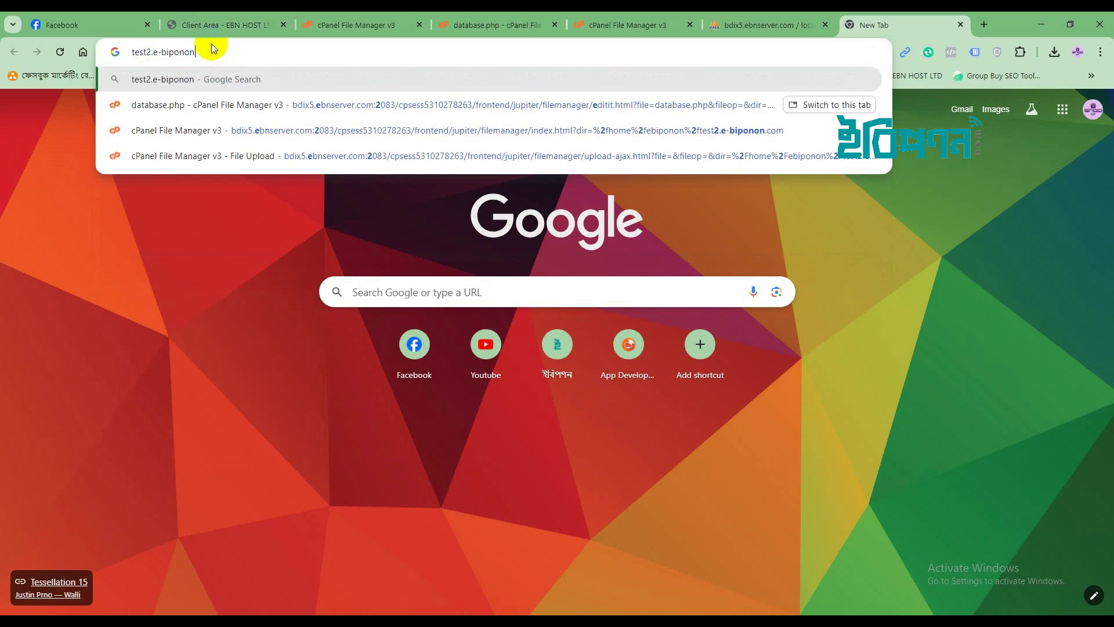
type(".com")
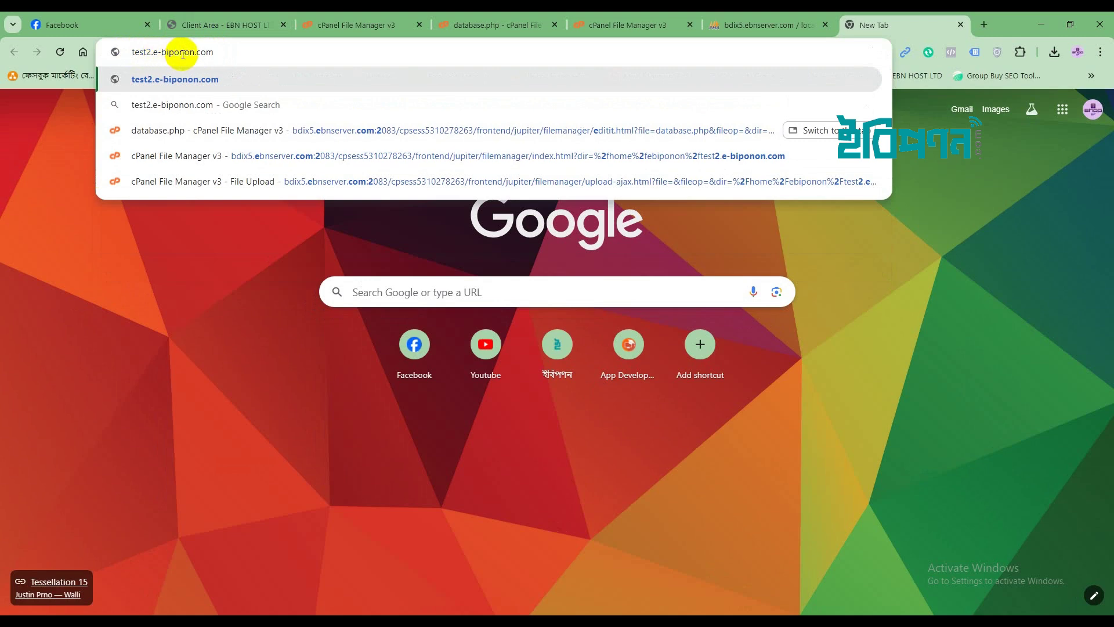
key("Return")
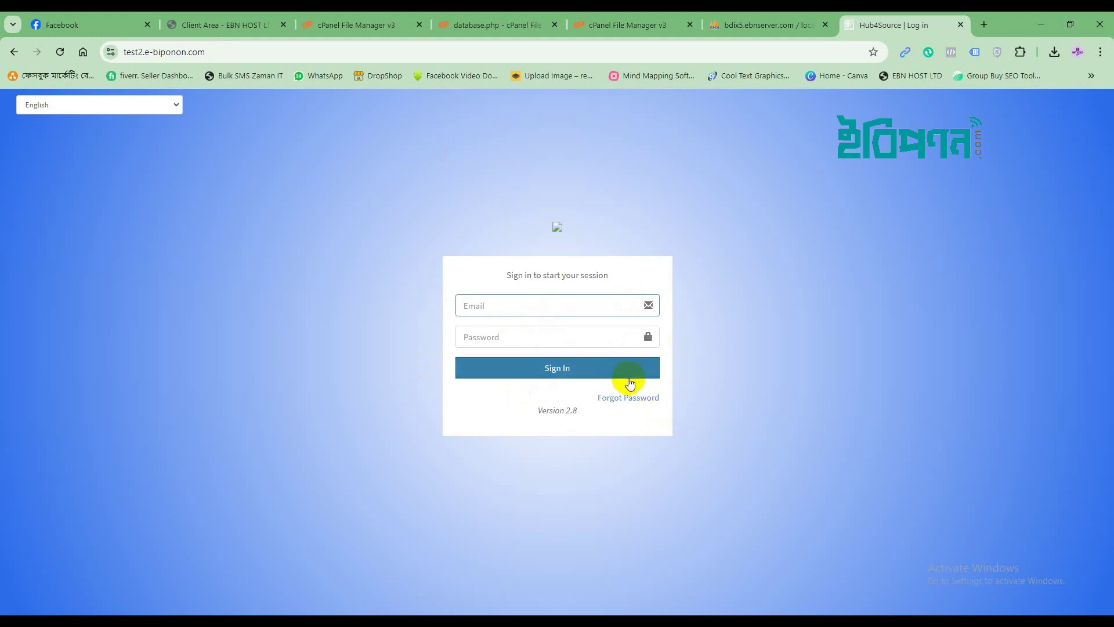
Sign in to the POS admin with the admin email and password.
left_click(492, 306)
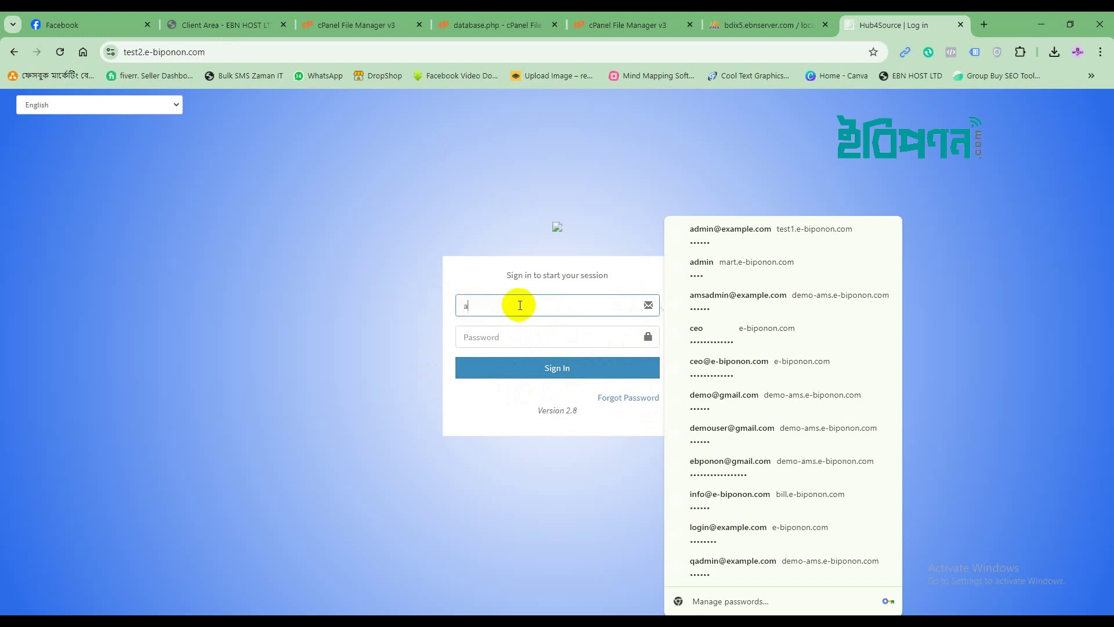
type("d")
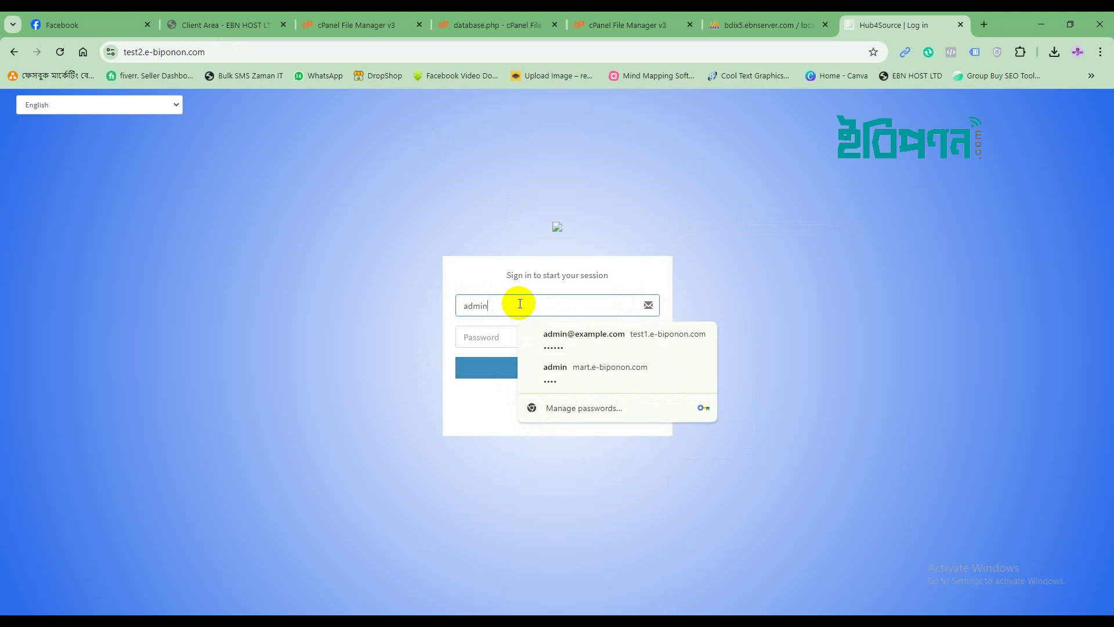
type("min@example.com")
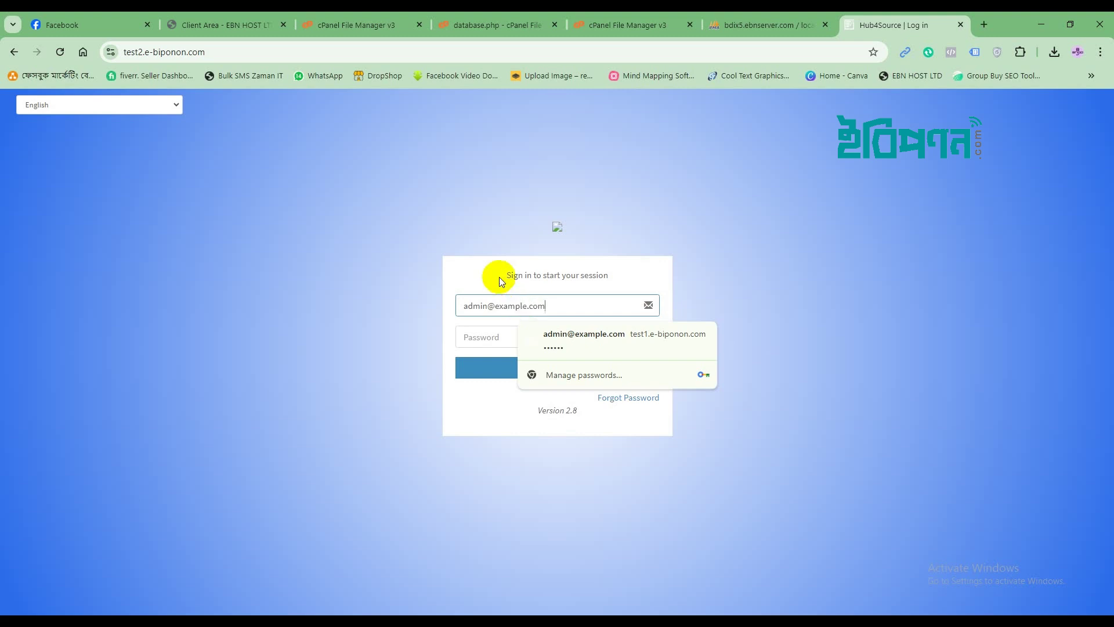
left_click(482, 271)
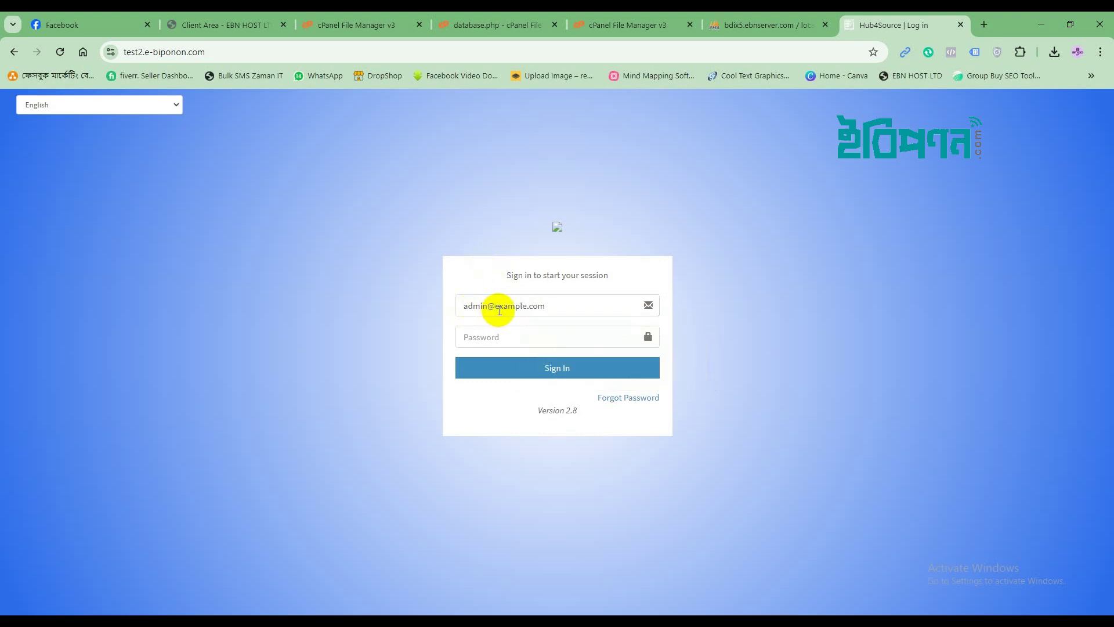
left_click(482, 339)
type("123")
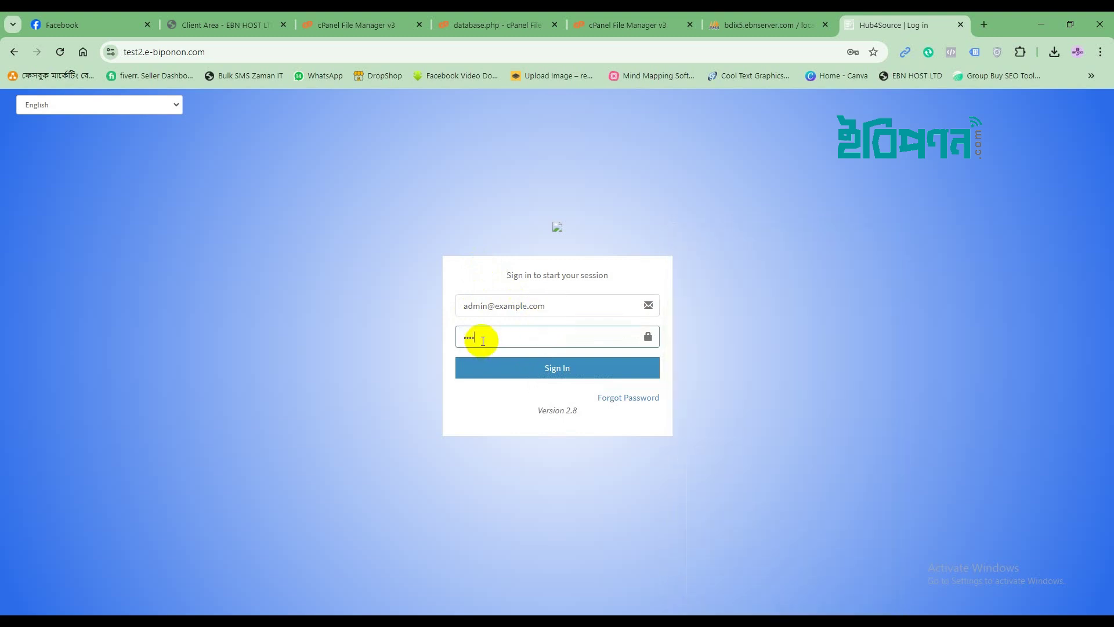
left_click(510, 366)
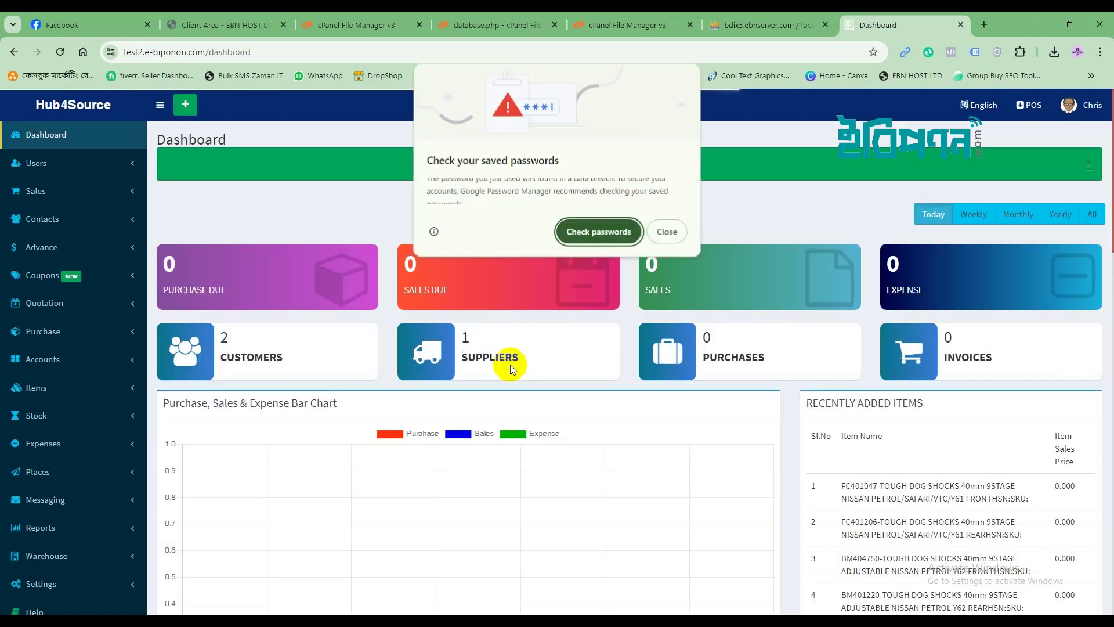
Dismiss the password warning, review the dashboard's recent items and stock alerts, then expand Settings.
left_click(673, 232)
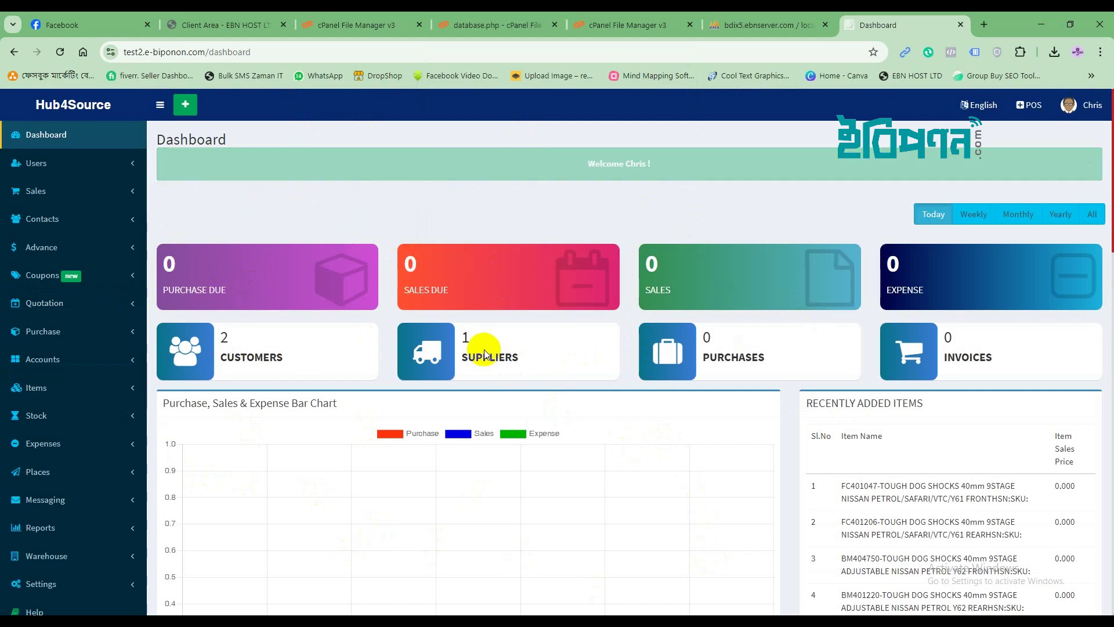
scroll(522, 400, "down", 2)
scroll(531, 405, "down", 10)
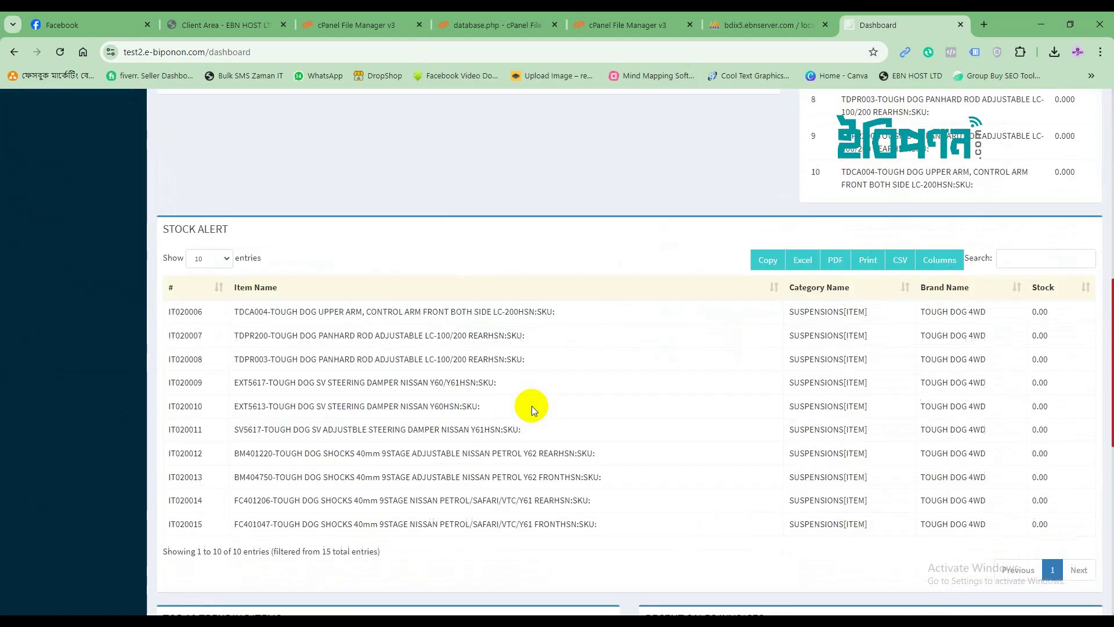
scroll(530, 400, "up", 13)
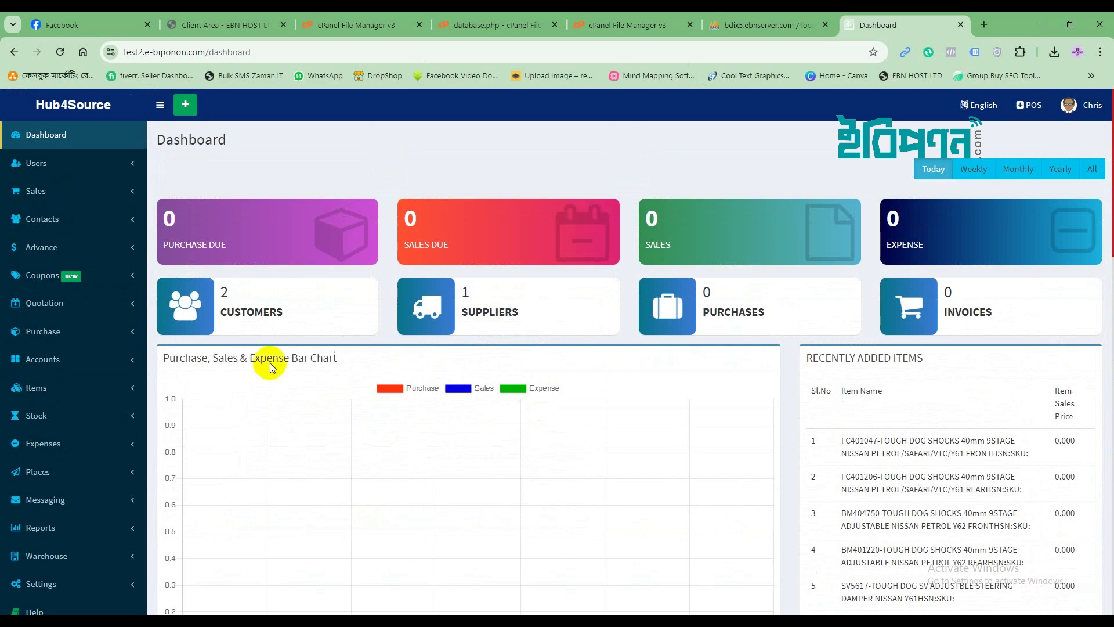
scroll(554, 421, "down", 10)
scroll(552, 423, "up", 10)
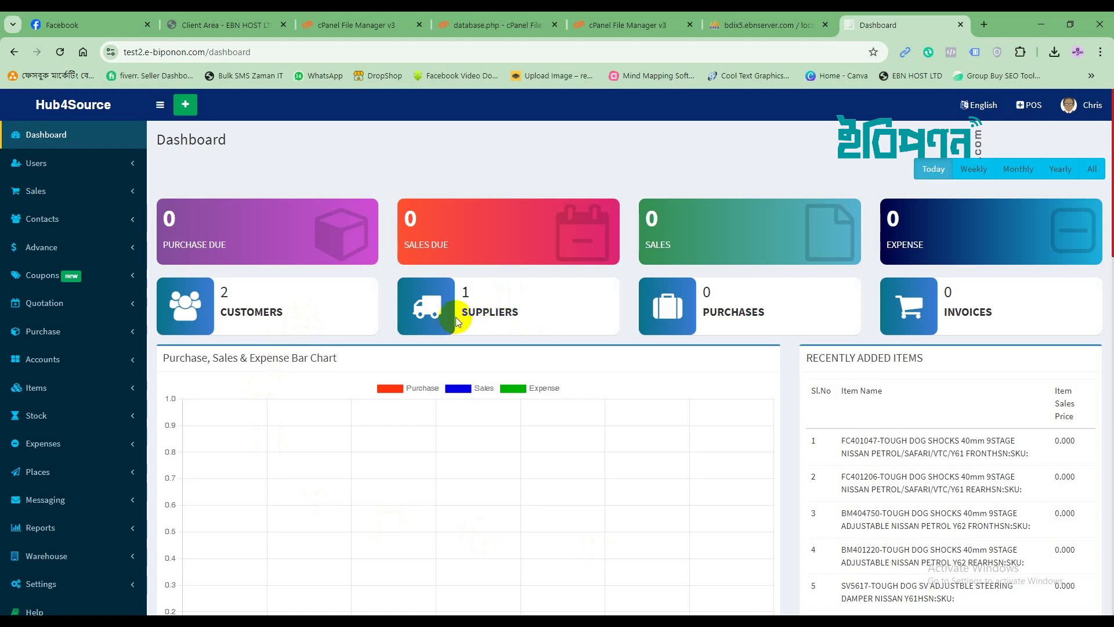
scroll(517, 415, "down", 15)
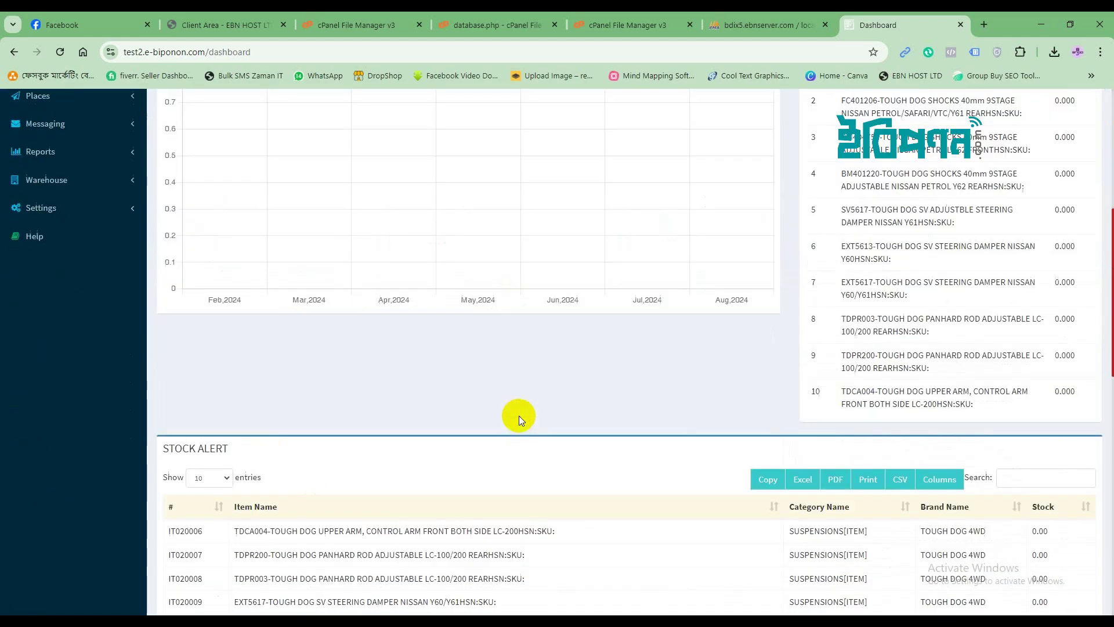
scroll(519, 413, "up", 15)
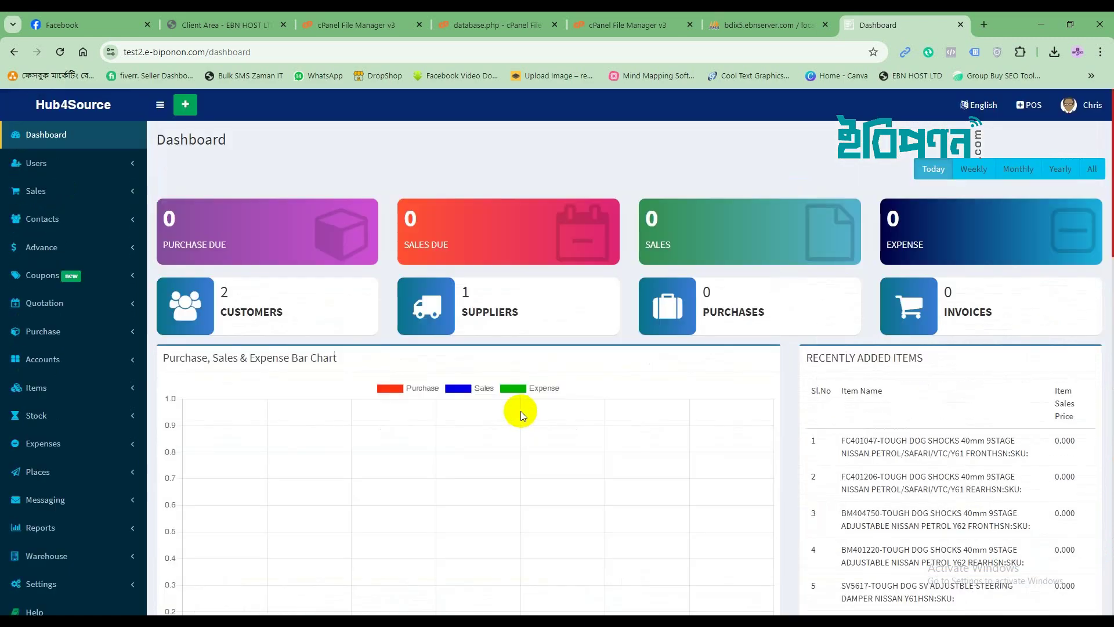
scroll(520, 411, "down", 5)
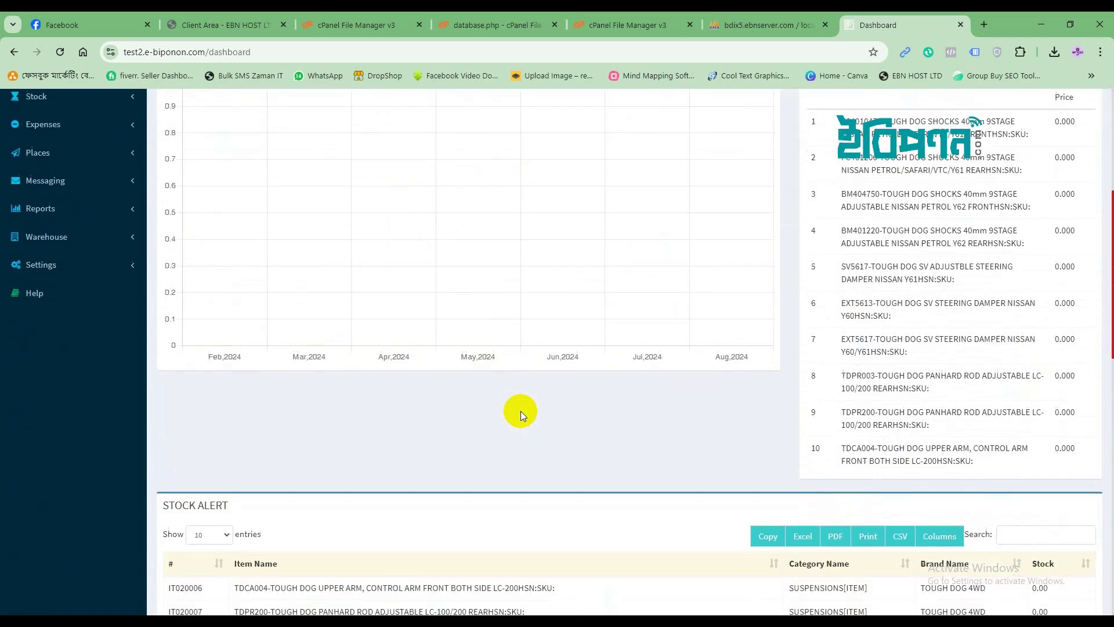
left_click(29, 267)
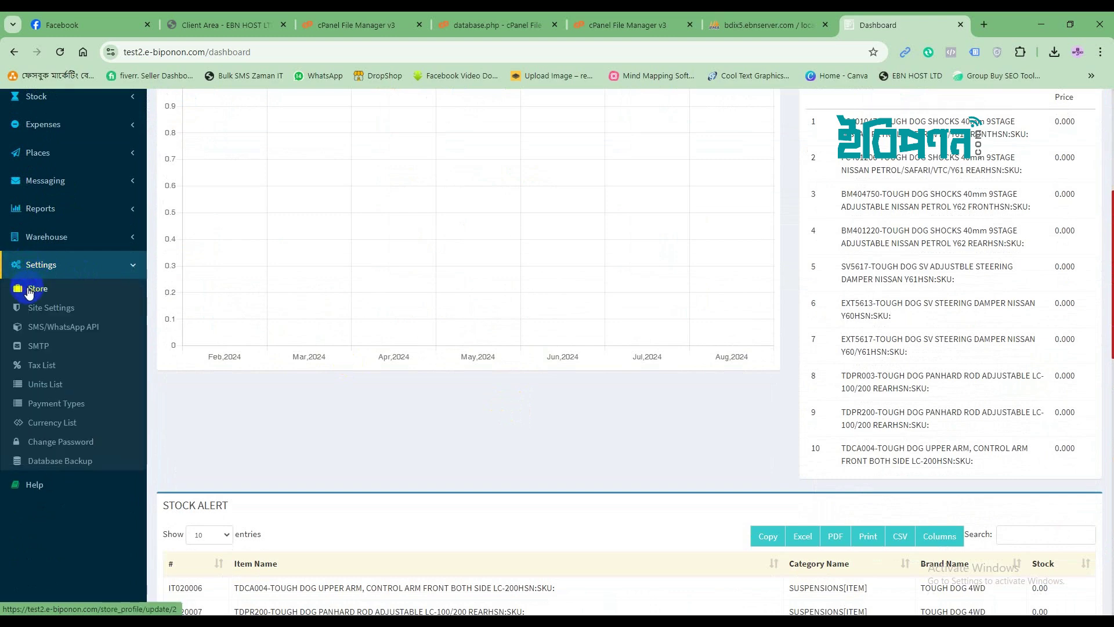
Rename the store to E-BIPONON with Untitled_logo_1_free-file.jpg as its logo, and save the update.
left_click(29, 290)
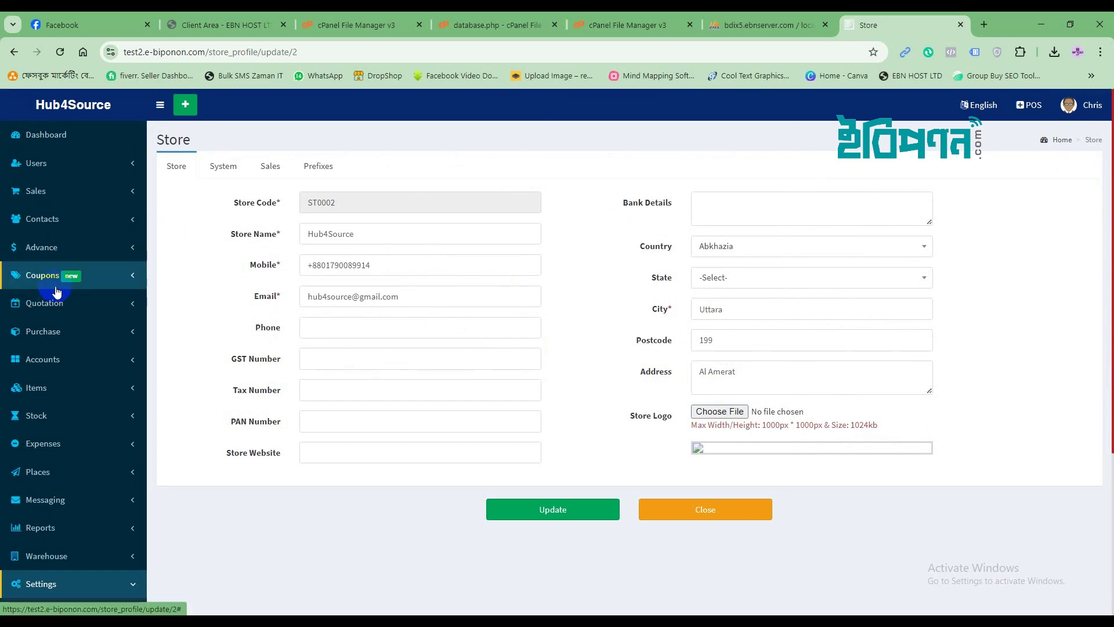
double_click(311, 239)
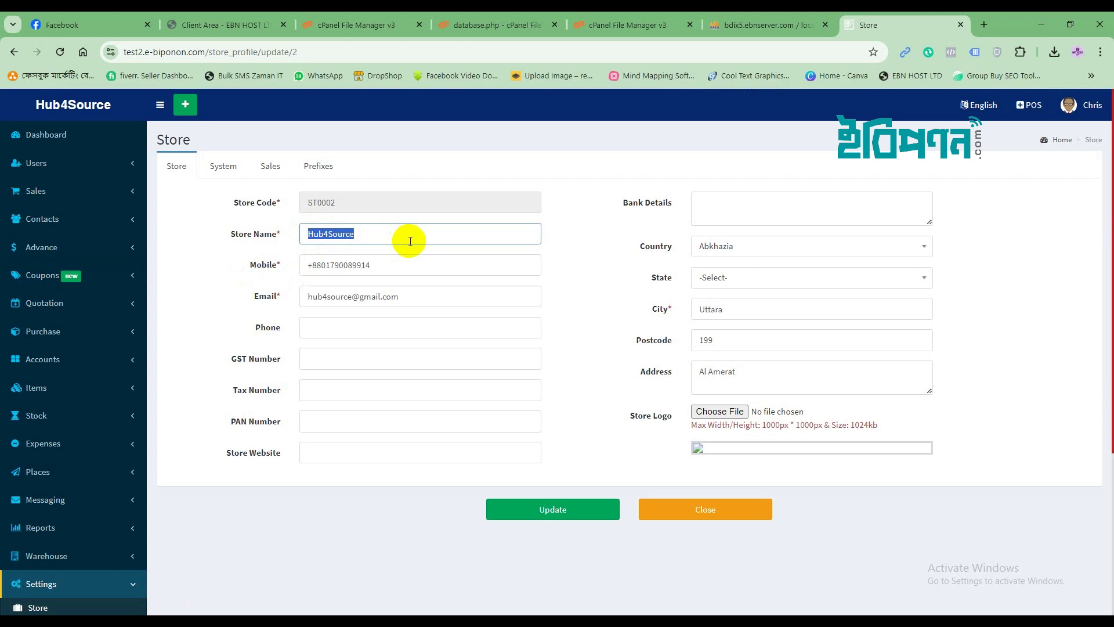
type("E-BIPONON")
left_click(721, 412)
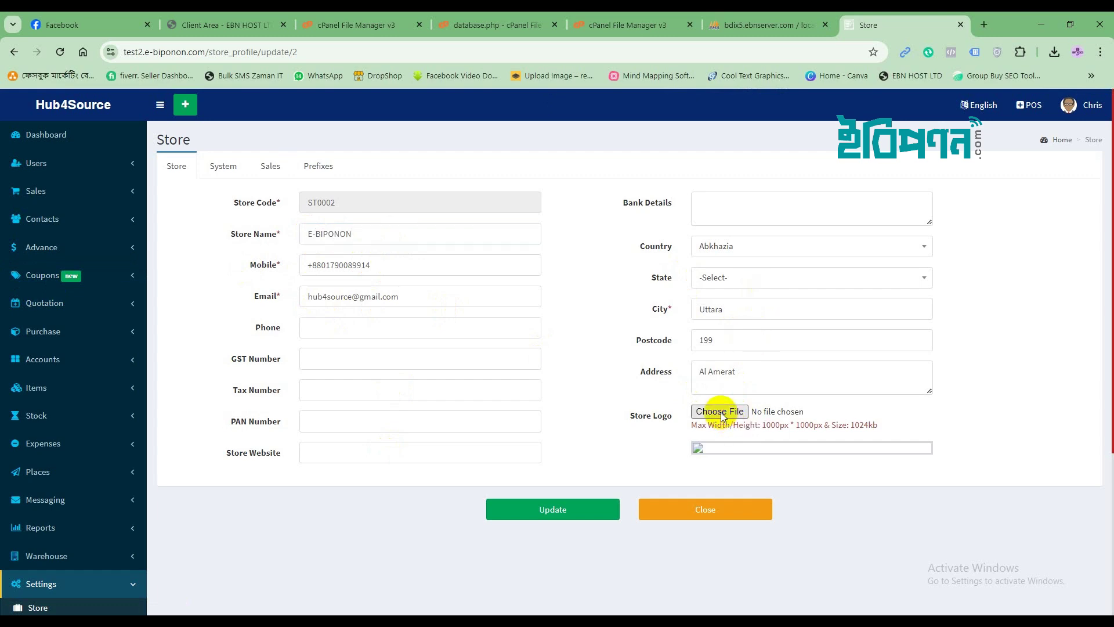
scroll(597, 388, "down", 15)
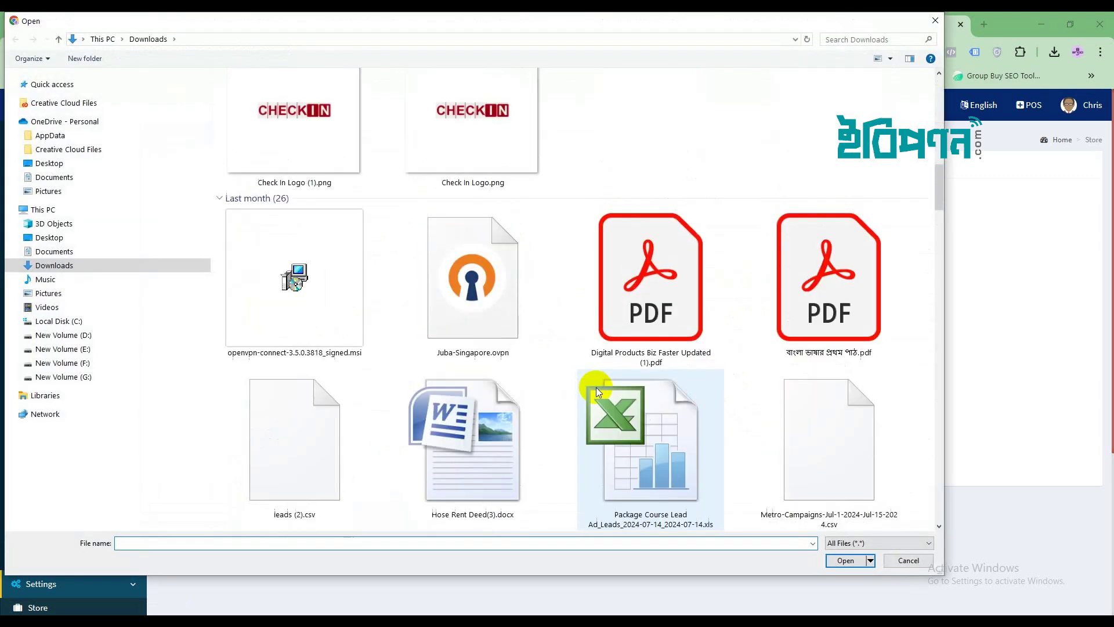
scroll(597, 388, "up", 3)
left_click(461, 291)
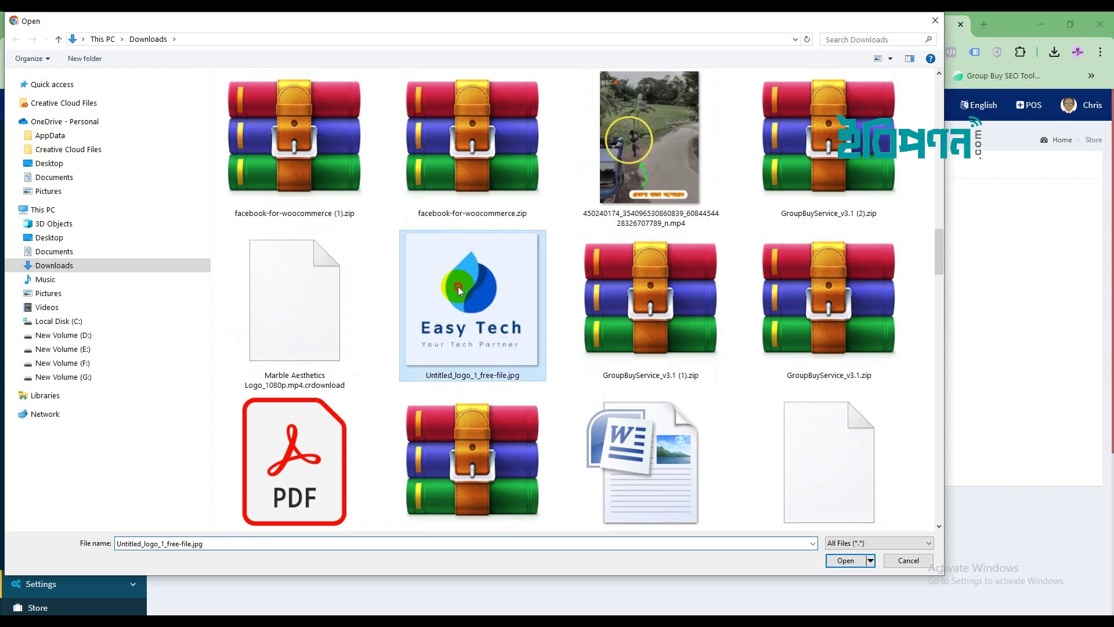
left_click(845, 560)
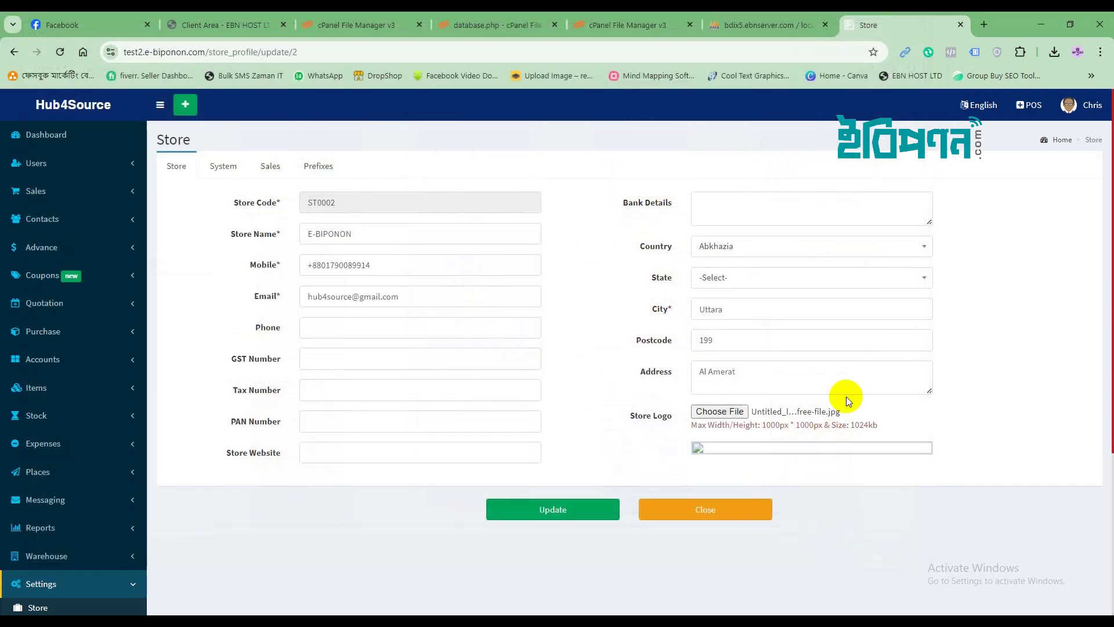
left_click(560, 518)
left_click(611, 131)
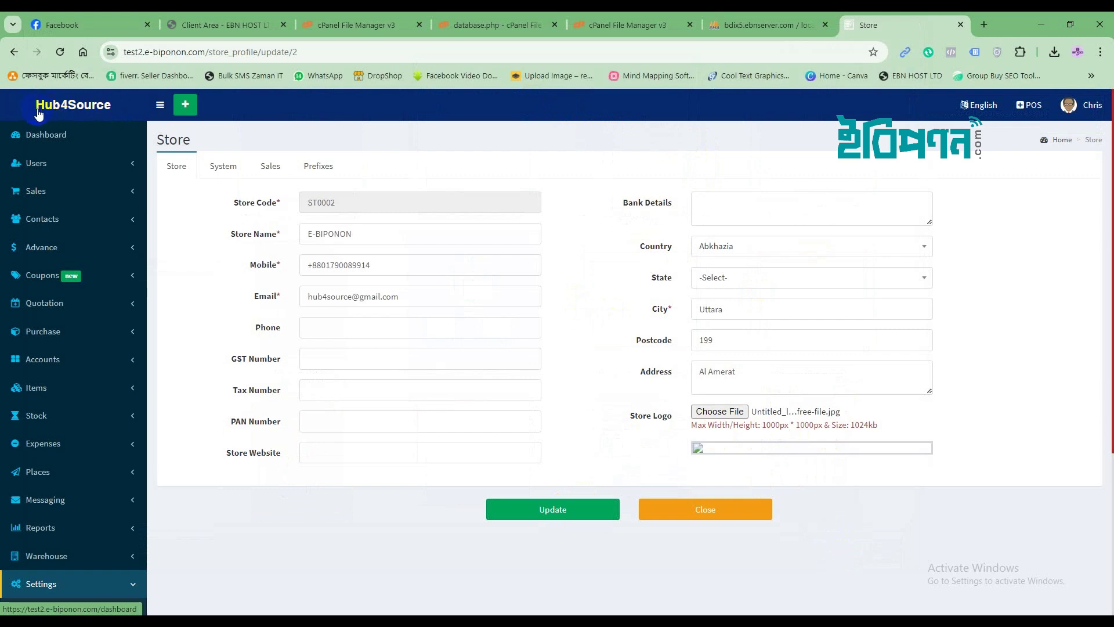
Reload to check the new store name, logo and footer, then go to Site Settings' site name field.
left_click(60, 51)
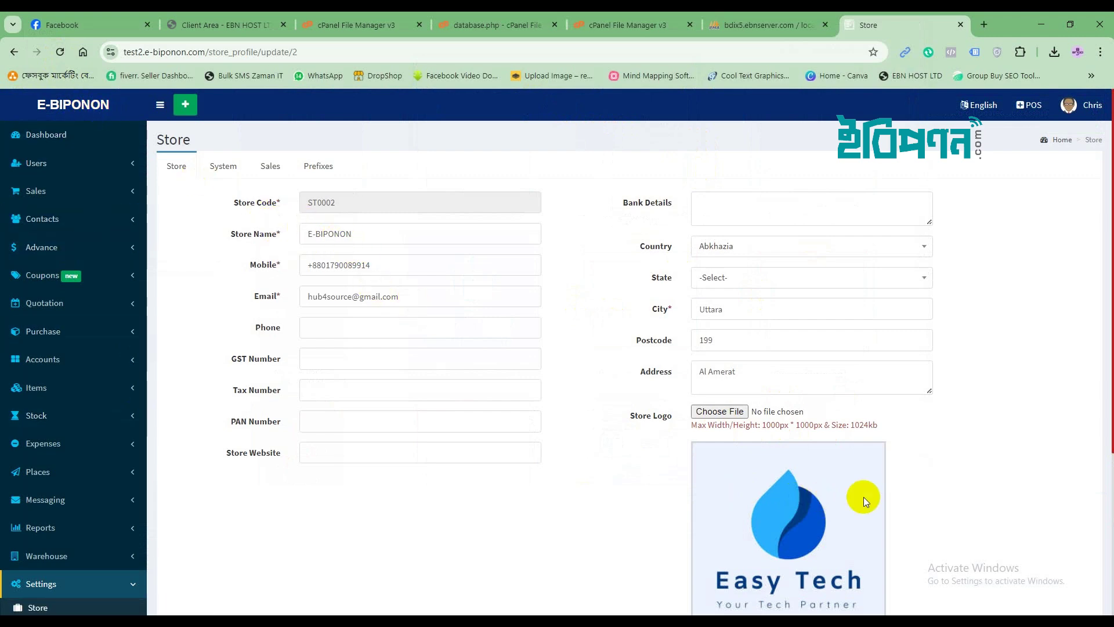
scroll(863, 497, "down", 4)
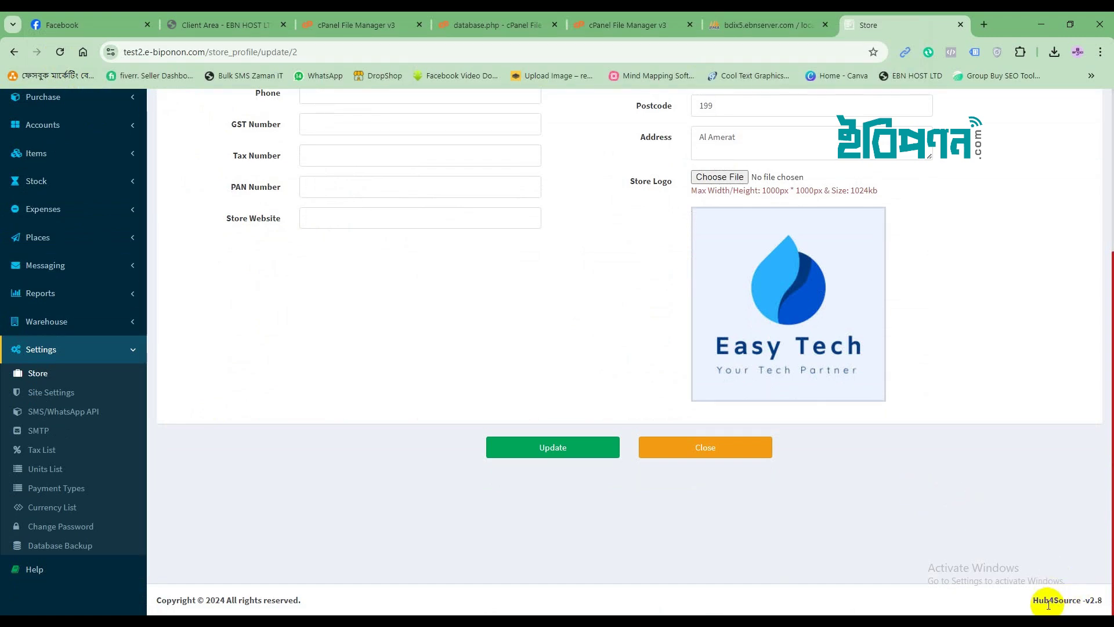
left_click_drag(1033, 606, 1073, 601)
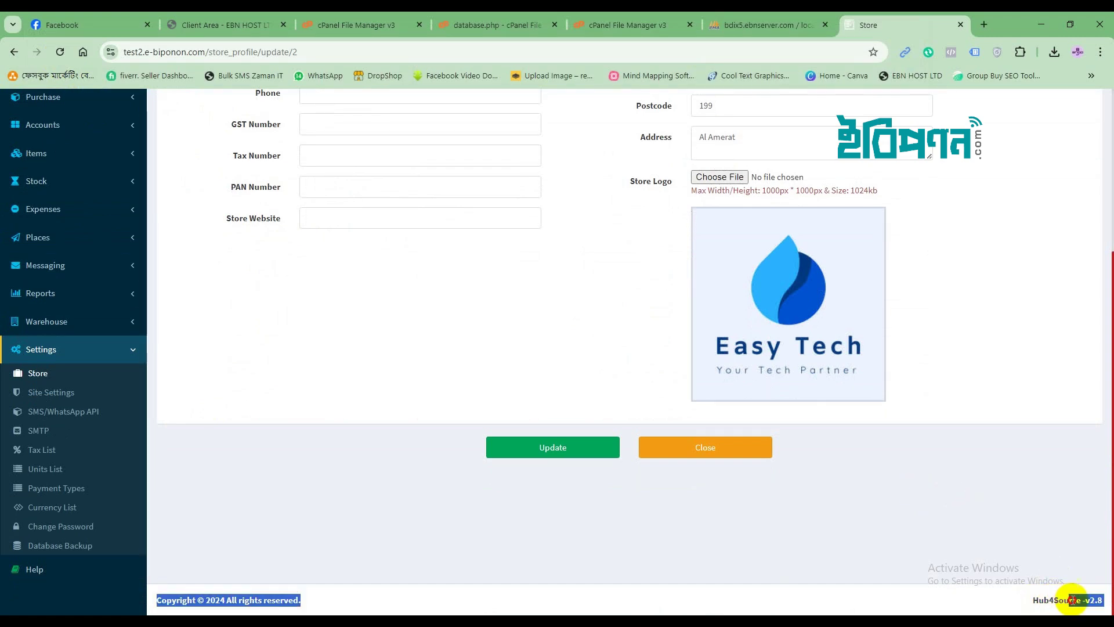
left_click(980, 600)
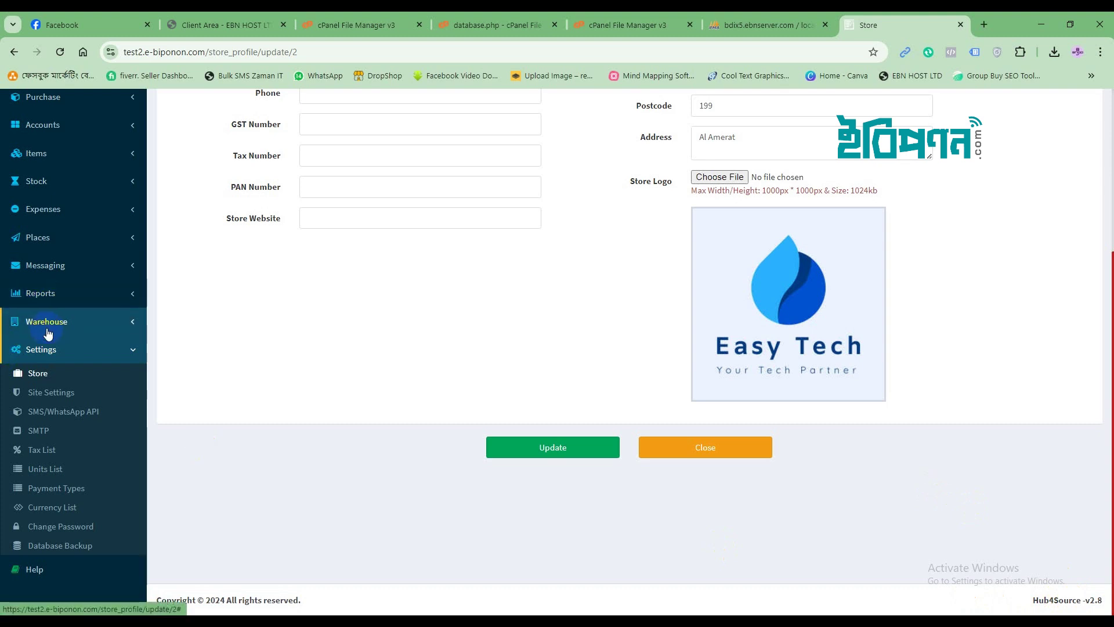
left_click(51, 392)
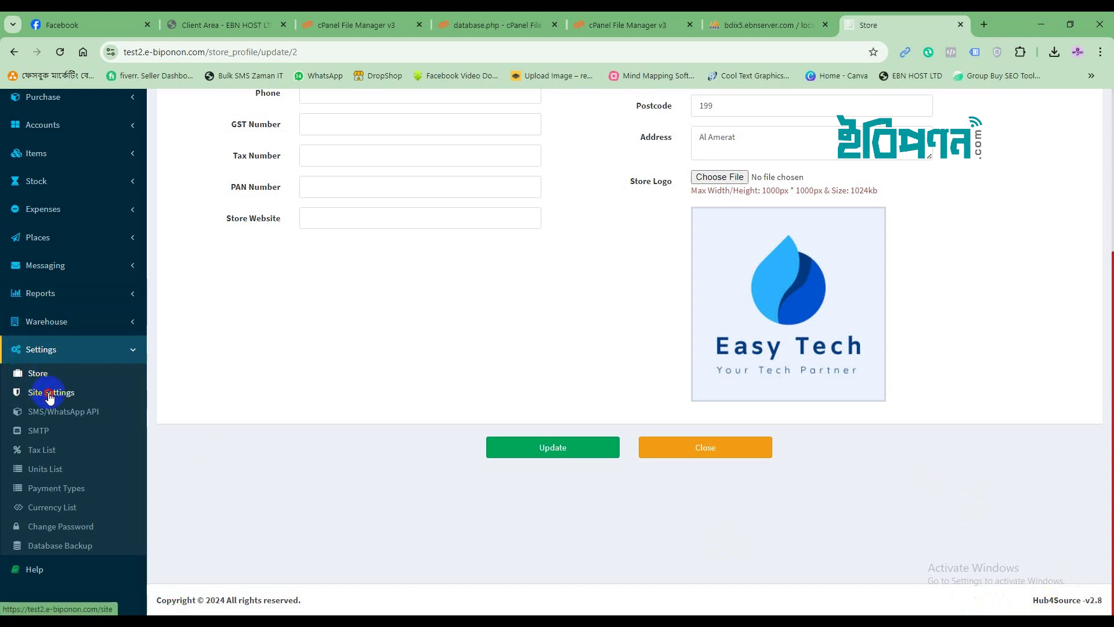
left_click(359, 204)
Set the site name to E-BIPONON with the Easy Tech logo image and confirm the update.
left_click_drag(375, 204, 287, 204)
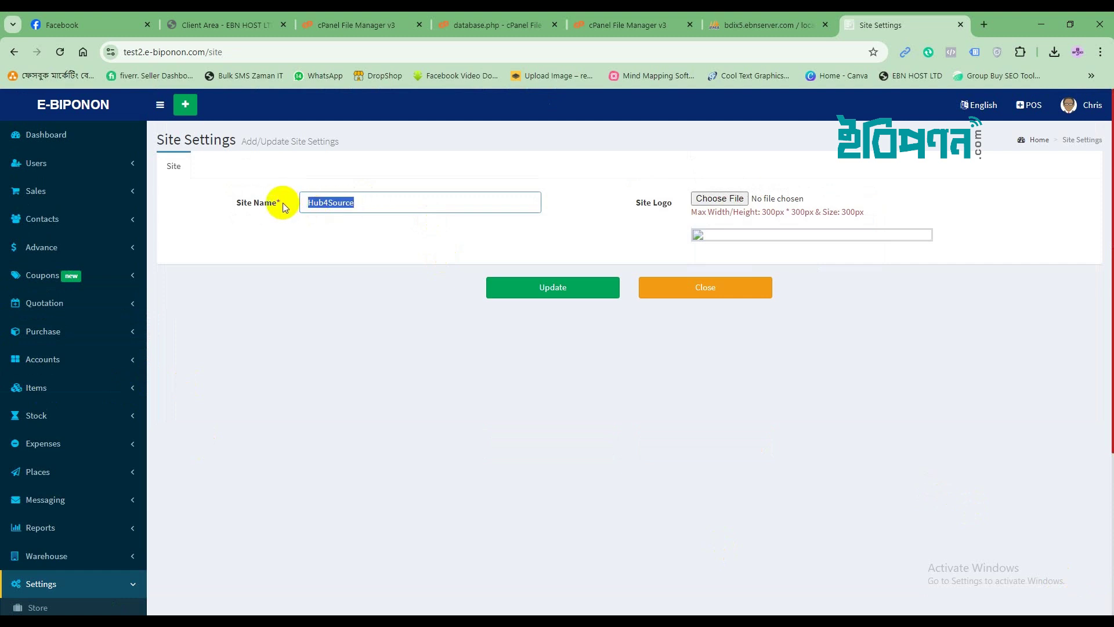
type("E-")
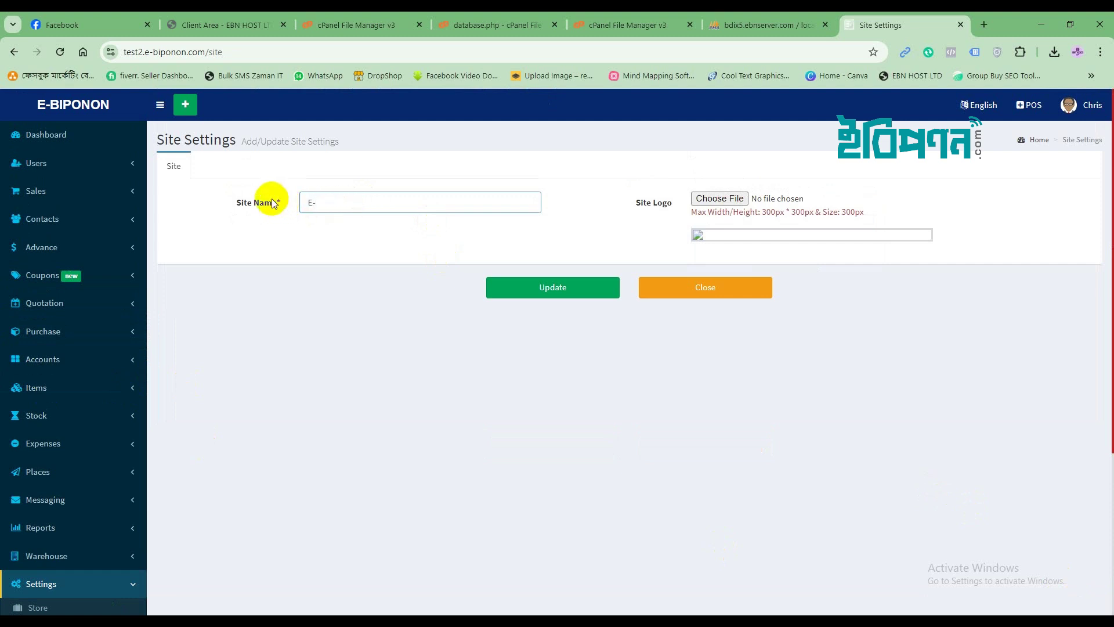
type("BIPONON")
left_click(705, 200)
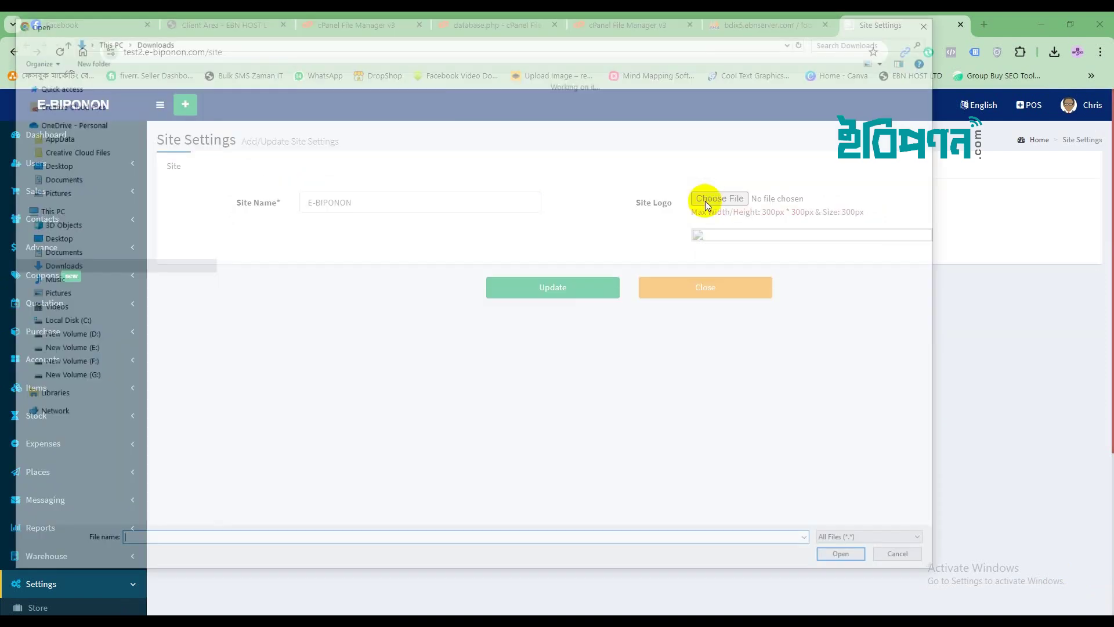
scroll(544, 346, "down", 15)
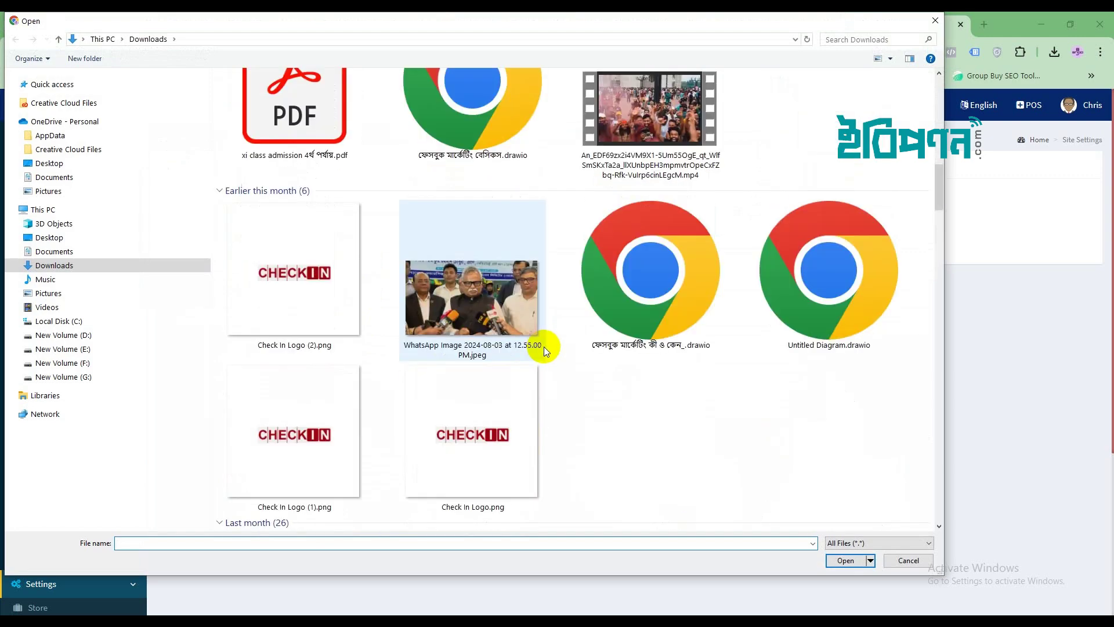
scroll(544, 346, "up", 2)
scroll(544, 346, "down", 6)
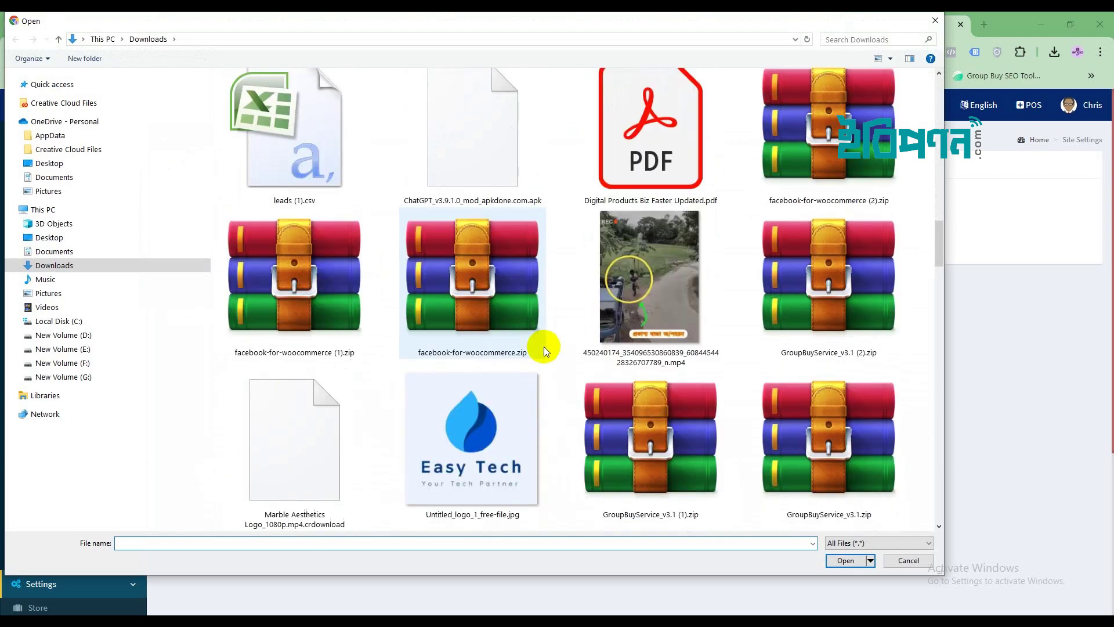
left_click(493, 428)
left_click(848, 560)
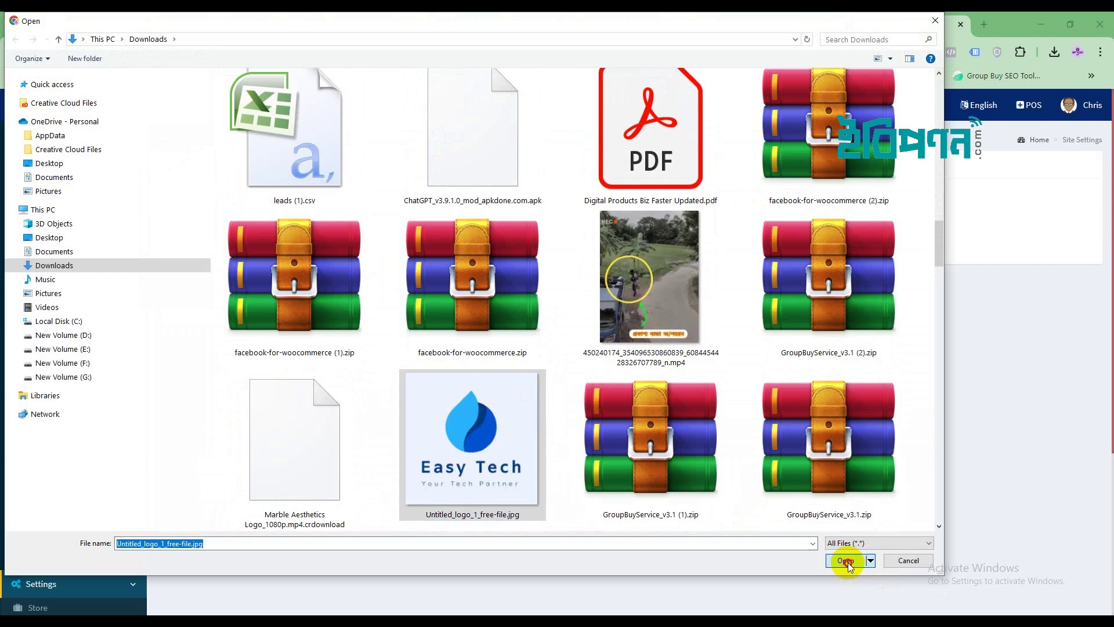
left_click(553, 289)
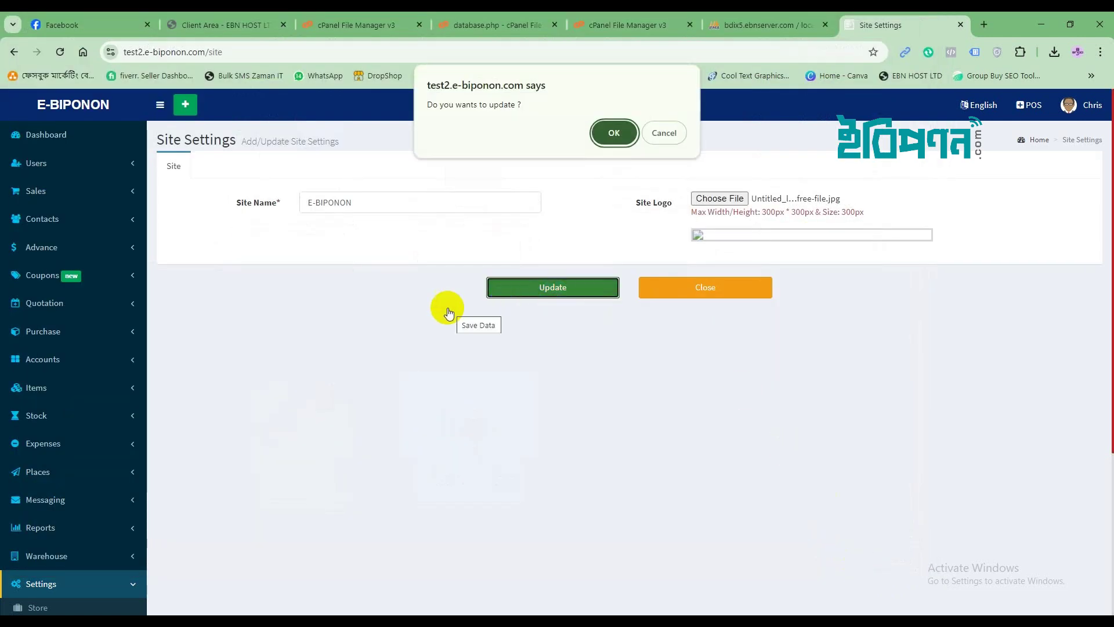
left_click(611, 128)
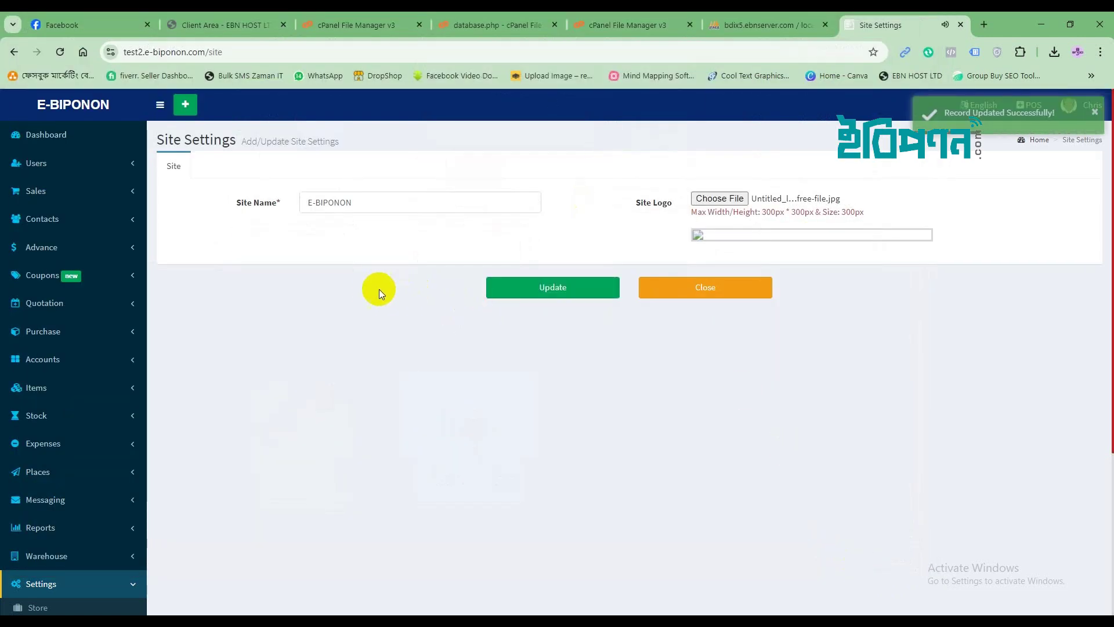
Reload Site Settings to verify the E-BIPONON footer and logo, then return to the Dashboard.
scroll(371, 289, "down", 4)
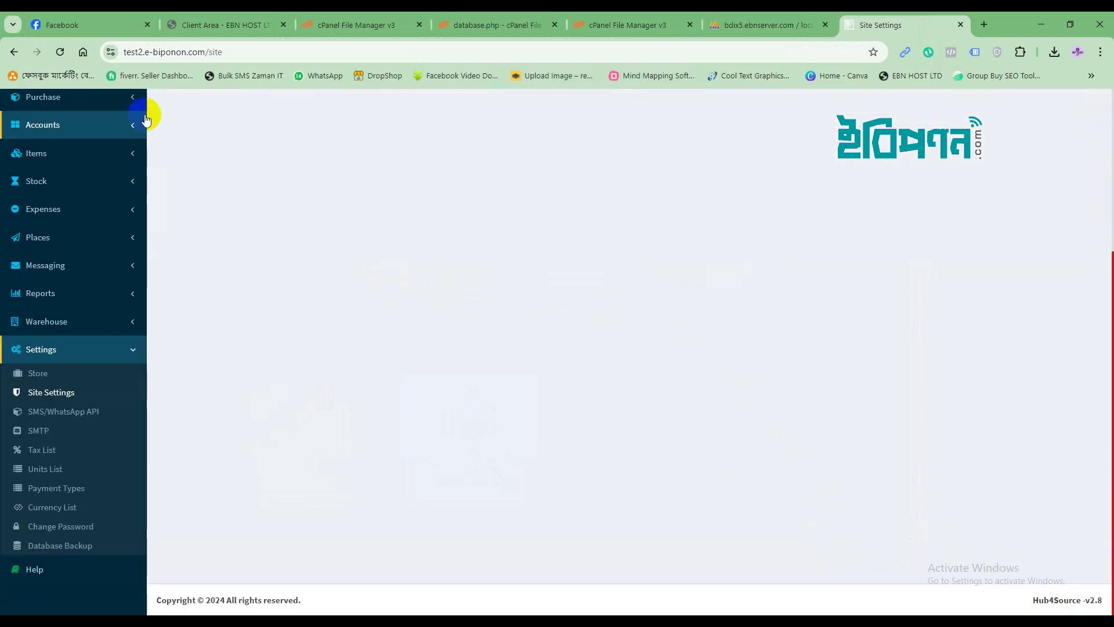
left_click(66, 57)
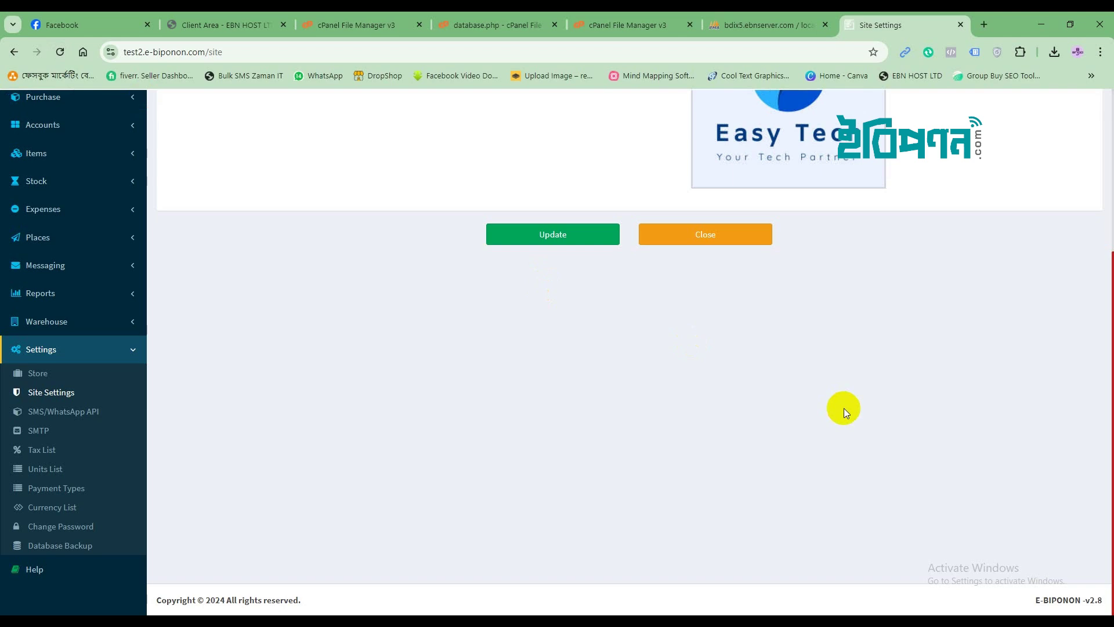
triple_click(1037, 605)
left_click(442, 468)
scroll(368, 410, "up", 4)
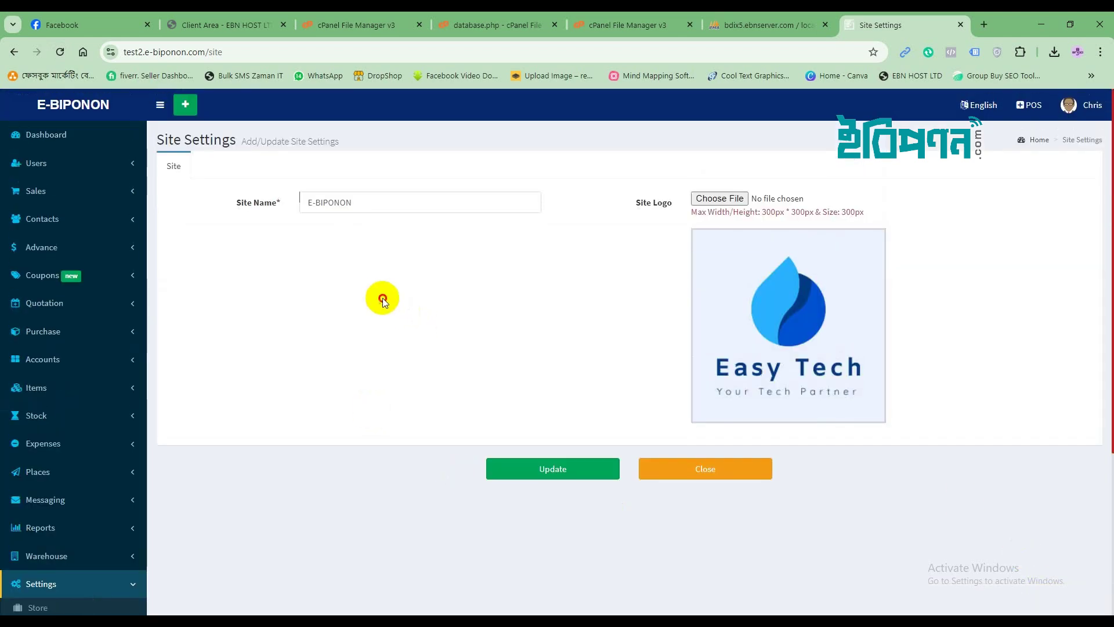
left_click(47, 134)
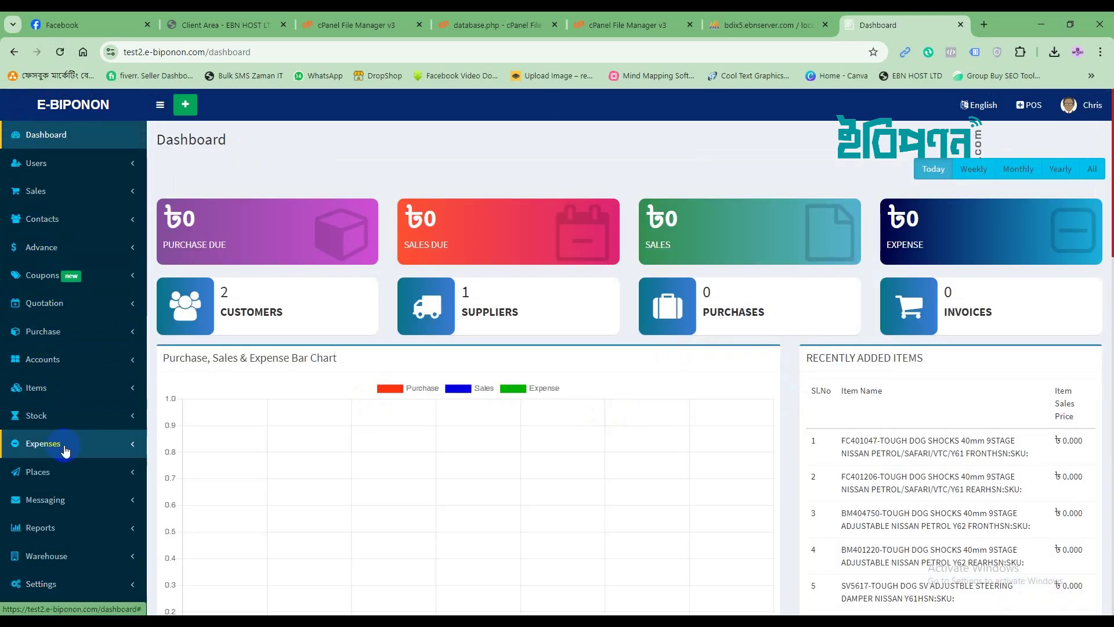
Open the Items List and show 500 entries per page.
left_click(58, 390)
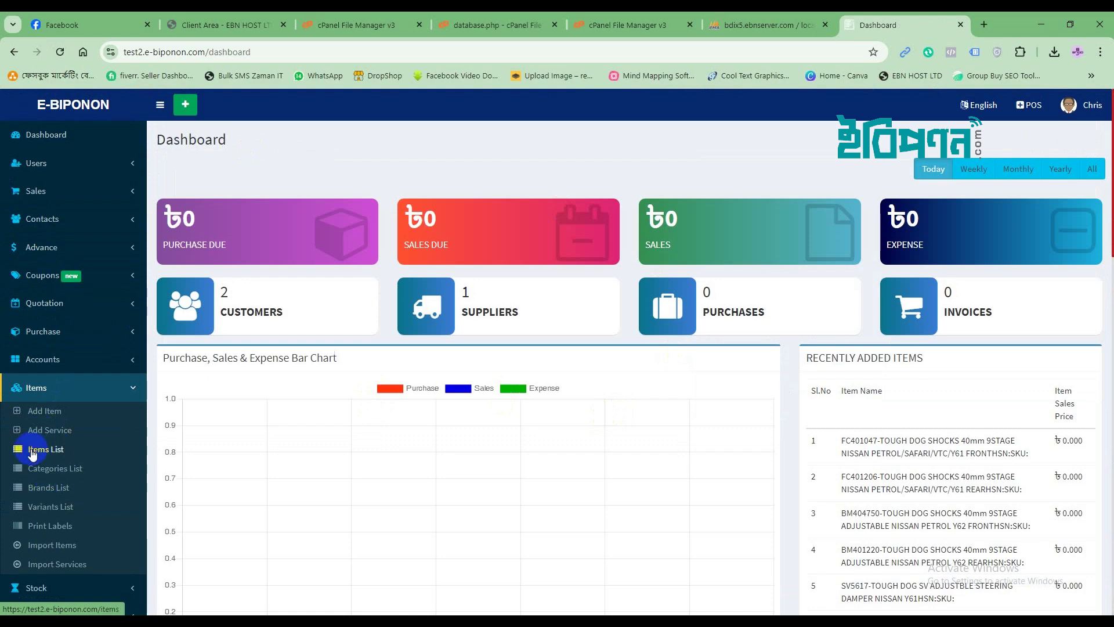
left_click(32, 451)
scroll(643, 470, "down", 4)
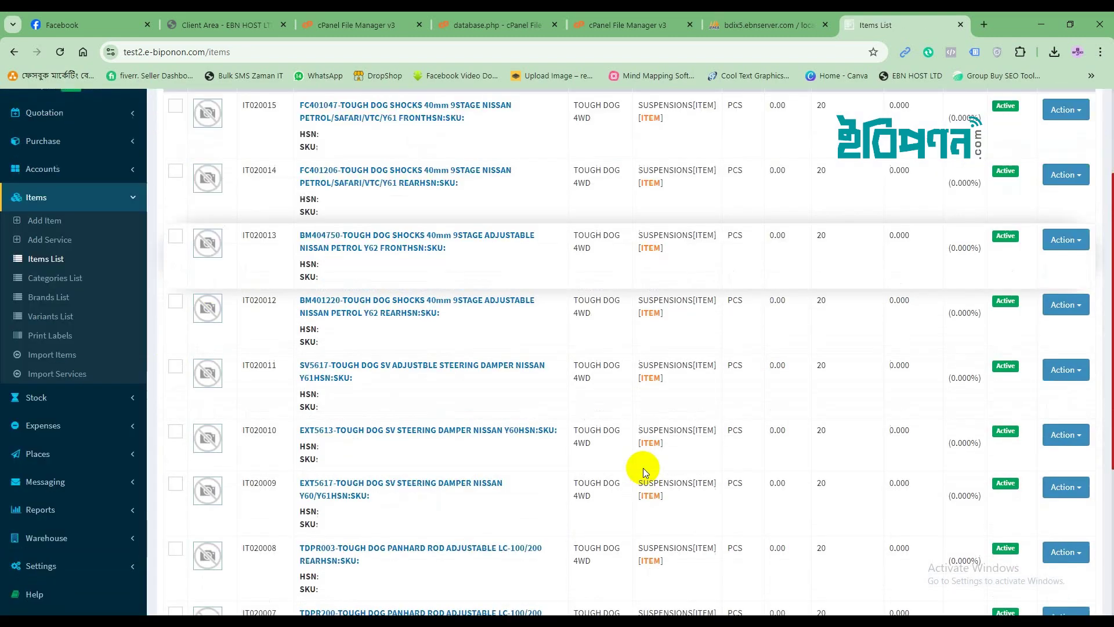
scroll(643, 468, "down", 3)
scroll(638, 465, "up", 7)
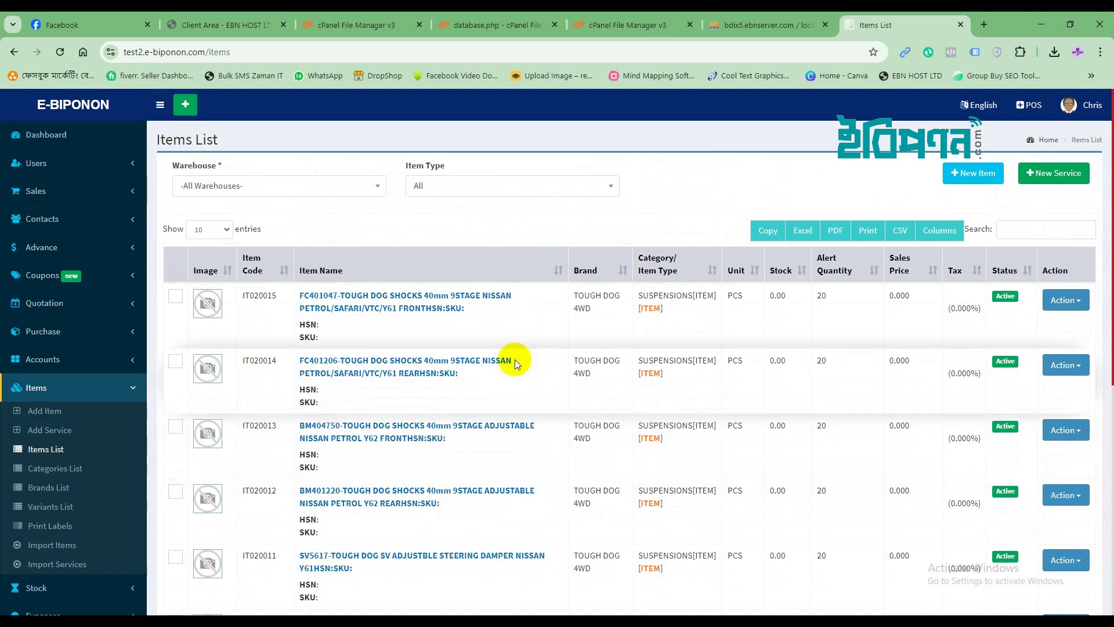
left_click(174, 297)
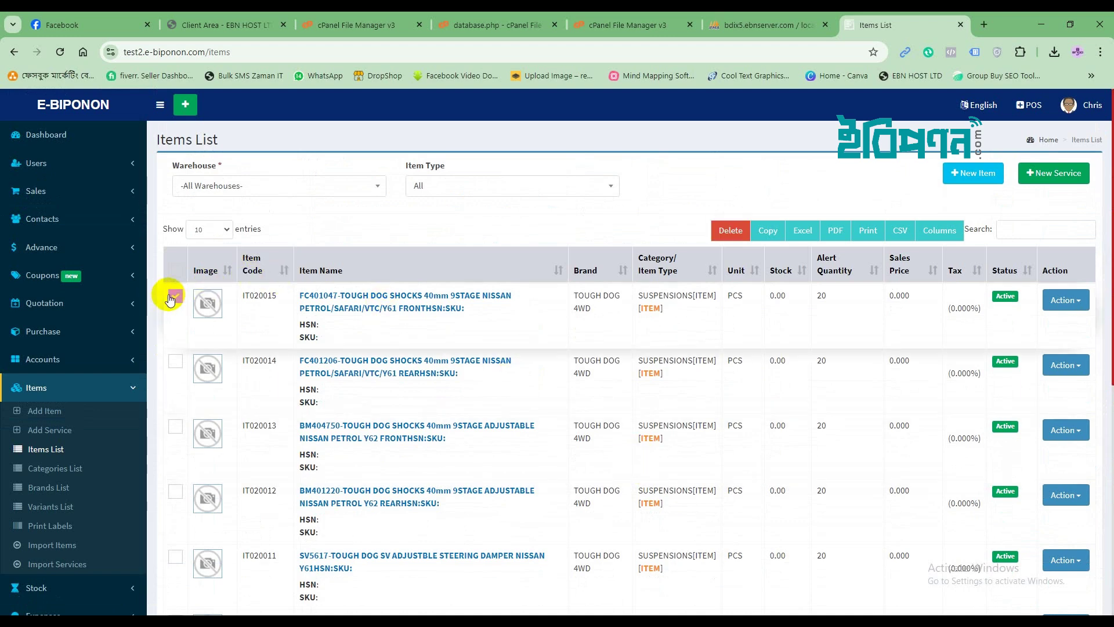
left_click(222, 228)
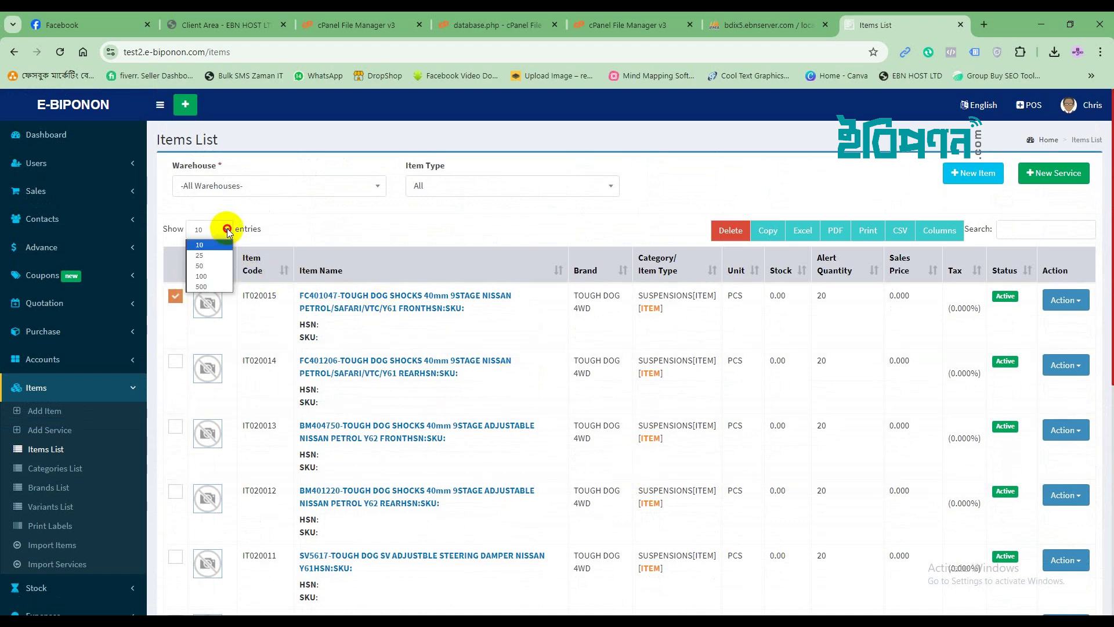
left_click(210, 286)
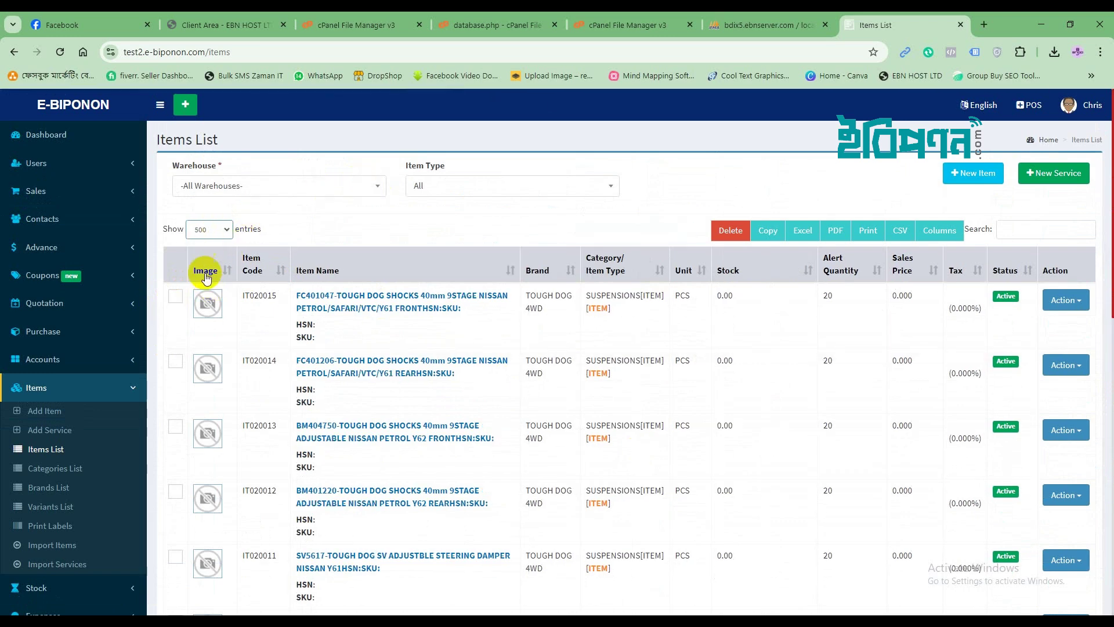
Try twice to bulk-delete all items, which is refused, then clear the selection.
left_click(175, 269)
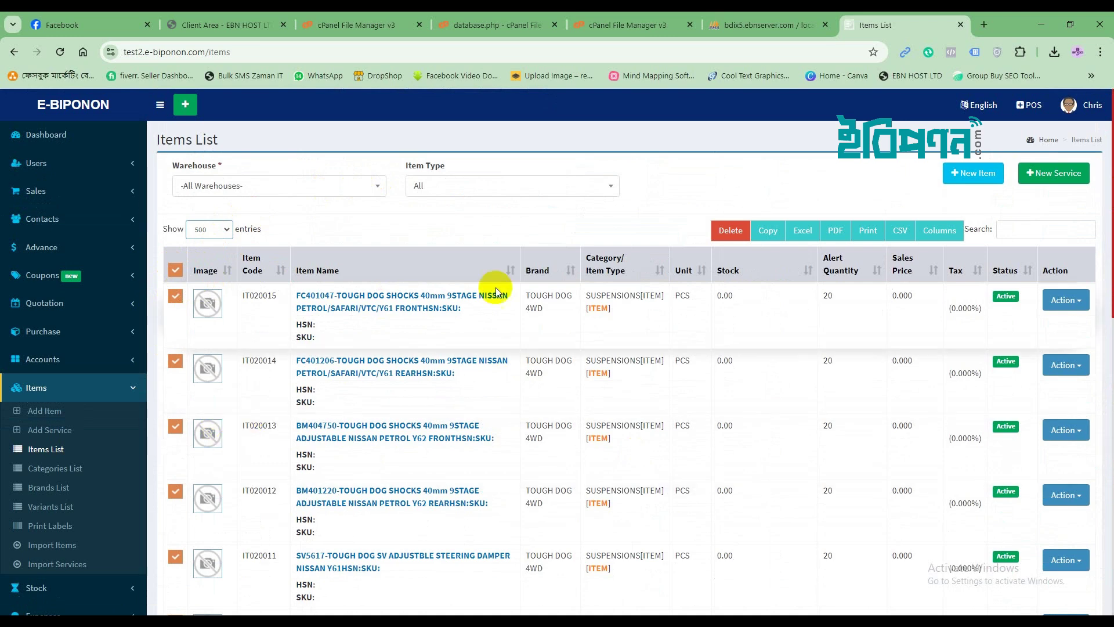
left_click(731, 231)
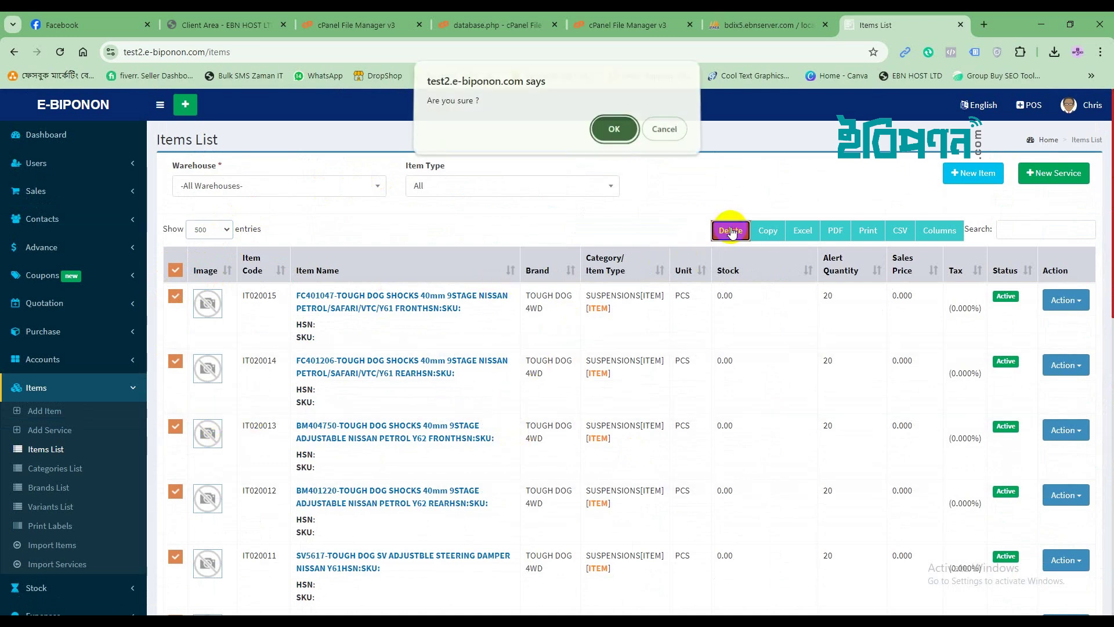
left_click(622, 134)
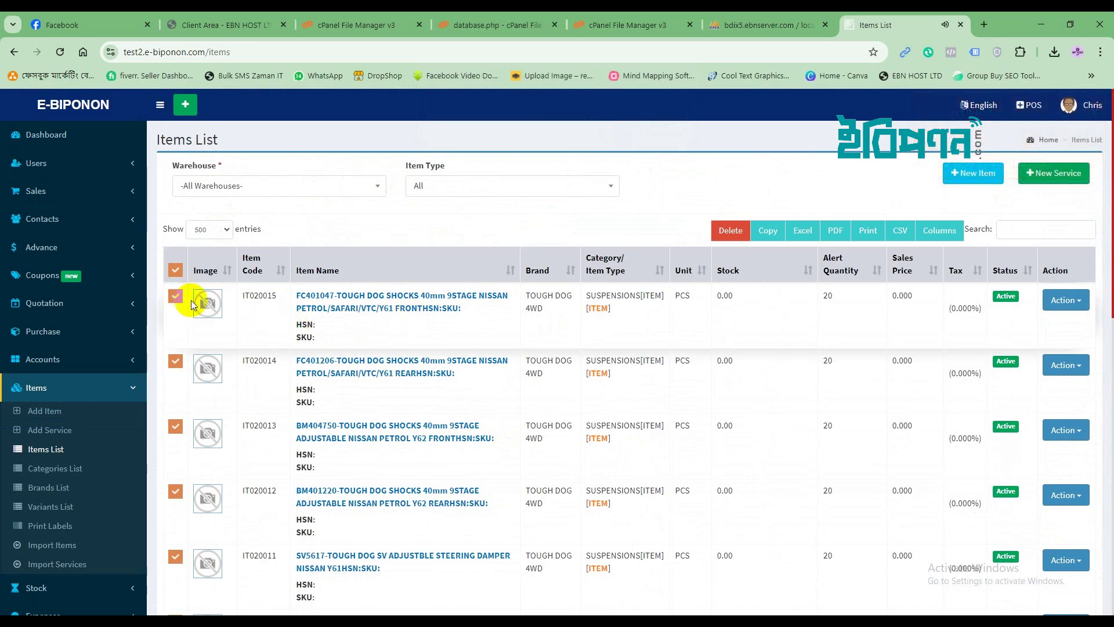
left_click(731, 231)
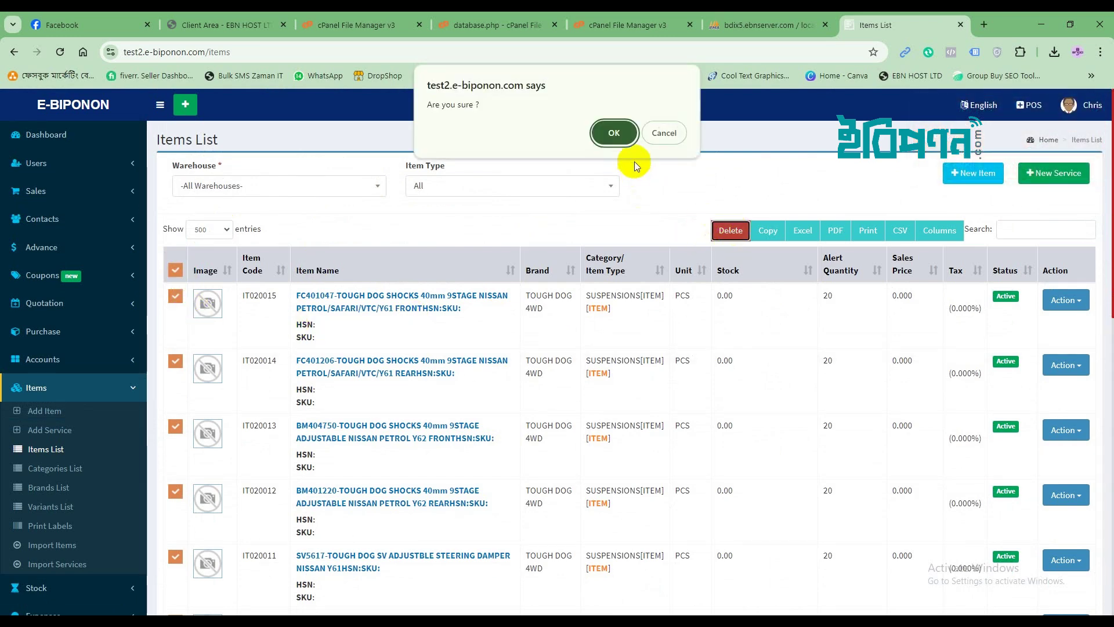
left_click(613, 132)
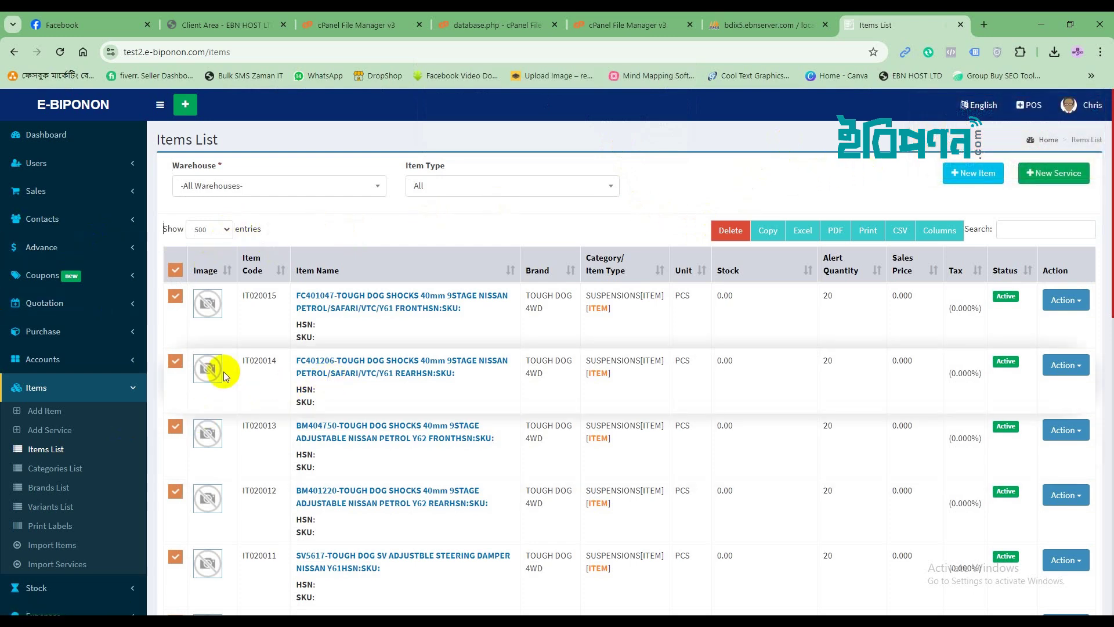
left_click(175, 272)
Delete item IT020015 on its own.
left_click(175, 296)
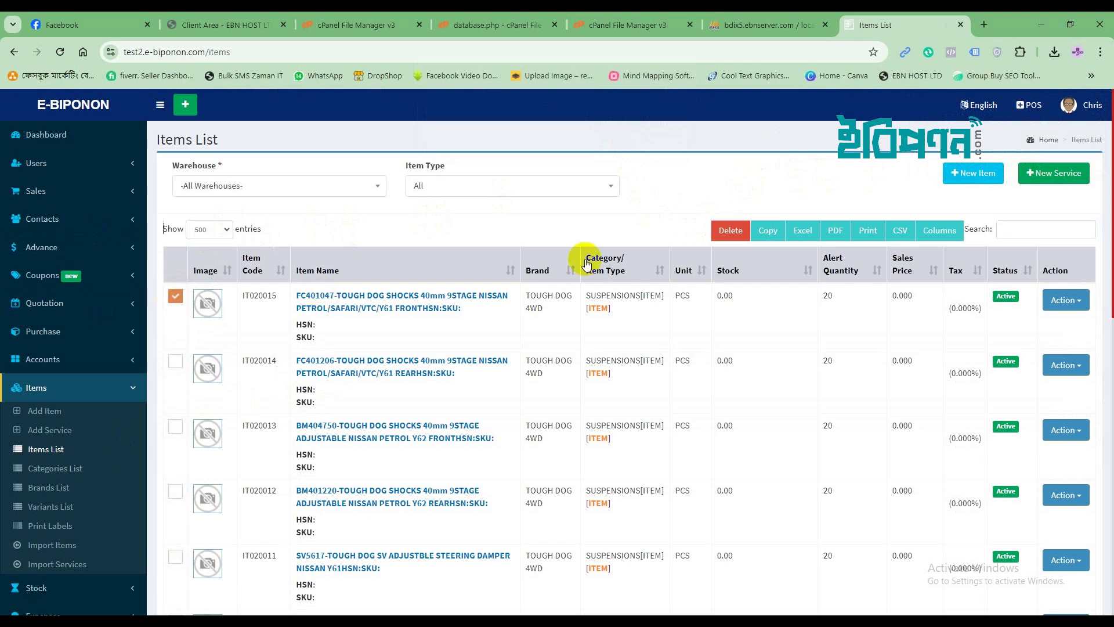
left_click(715, 232)
left_click(609, 133)
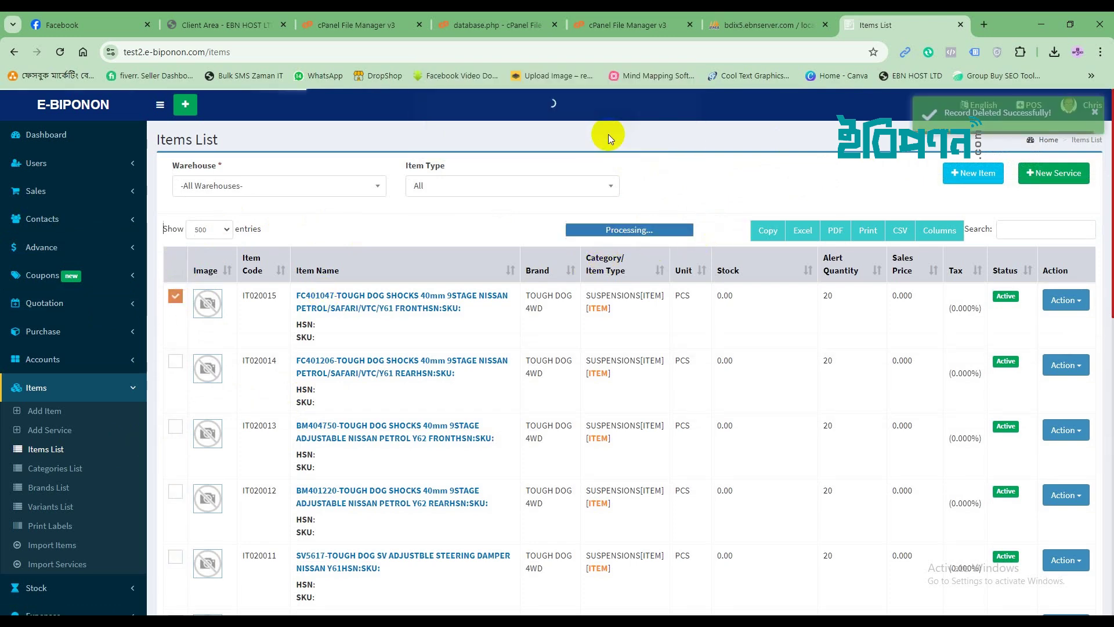
Delete item IT020014, then return to the Dashboard via the E-BIPONON logo.
left_click(175, 297)
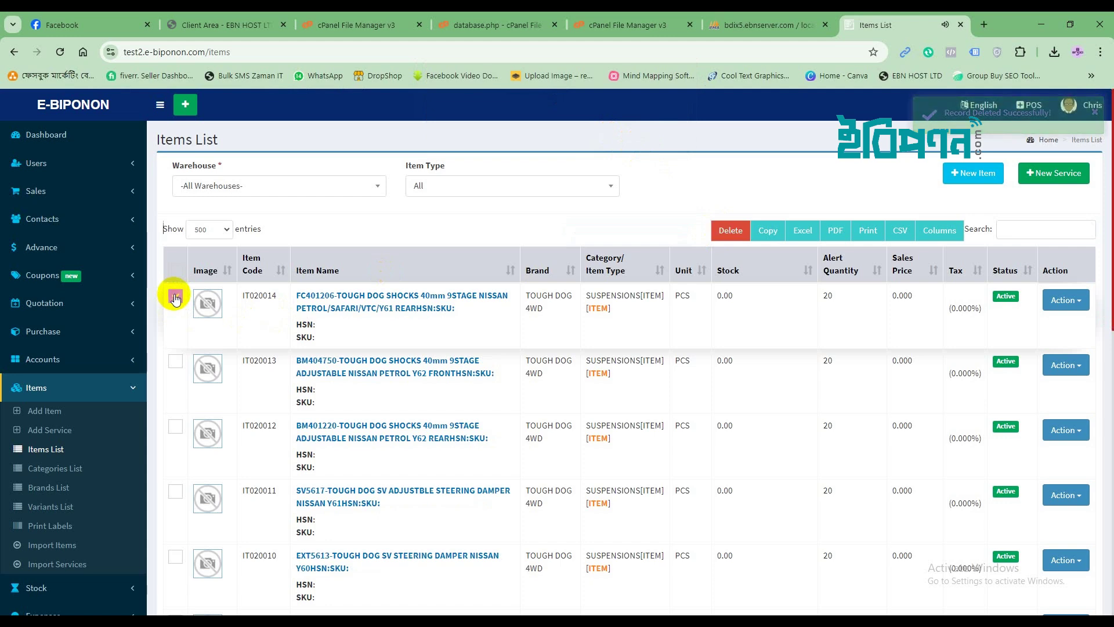
left_click(729, 229)
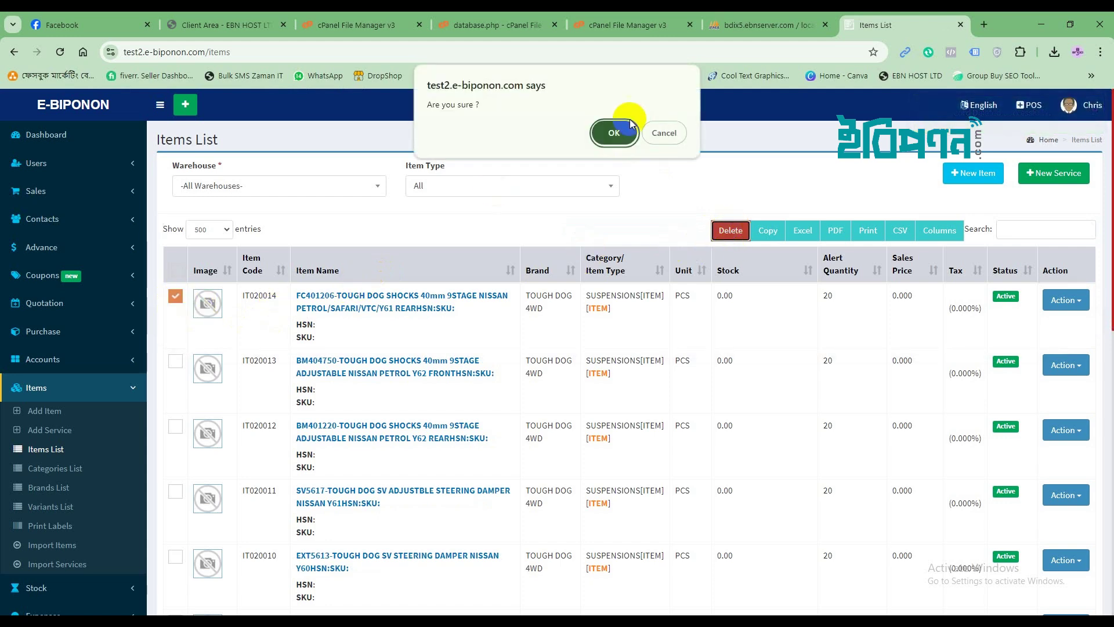
left_click(603, 138)
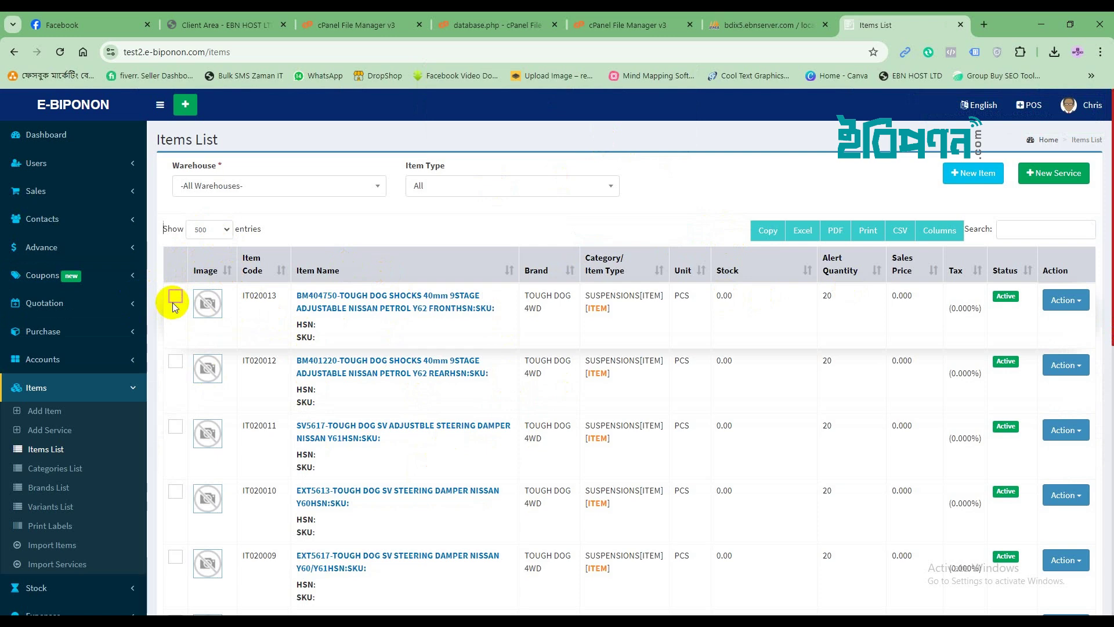
left_click(79, 104)
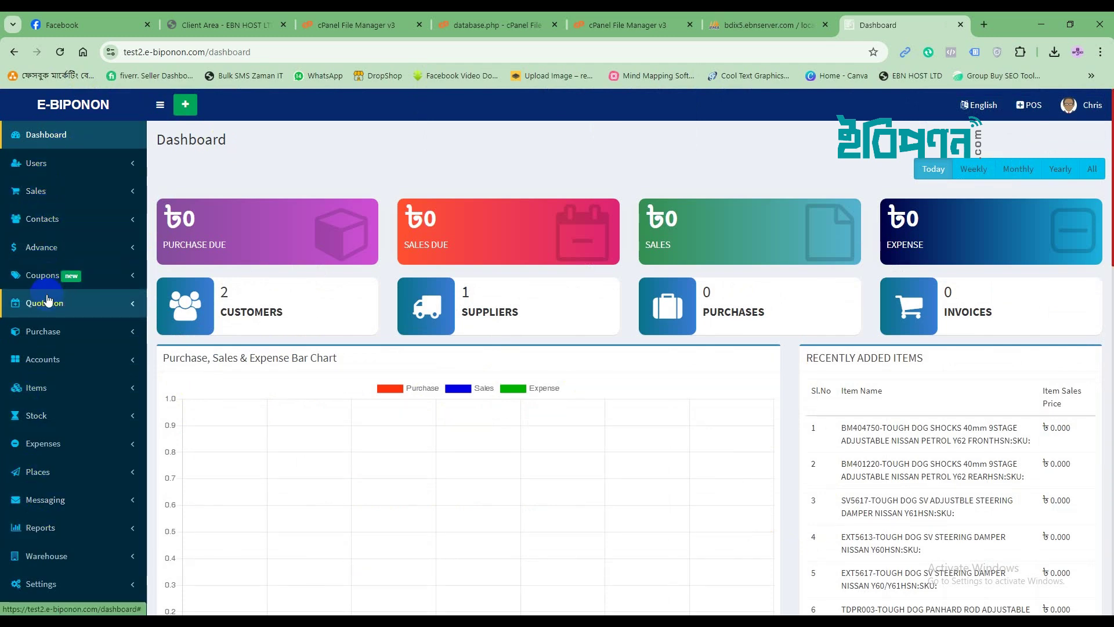
In the Purchase List, select purchases PU0002 and PU0001 and delete both.
left_click(44, 331)
left_click(49, 381)
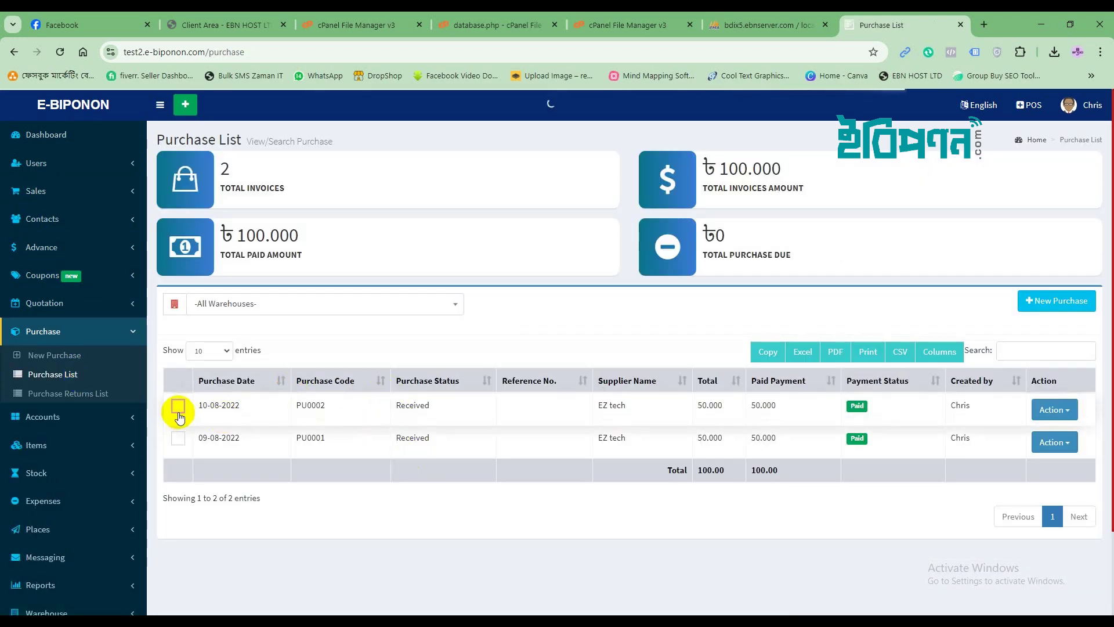
left_click(176, 411)
left_click(178, 439)
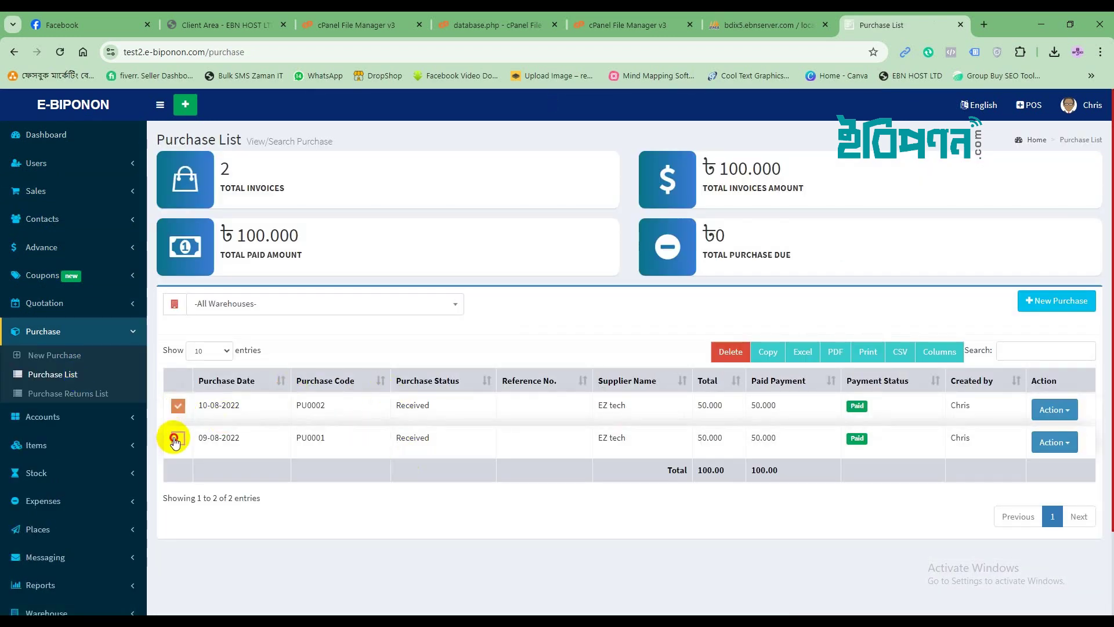
left_click(727, 353)
left_click(616, 134)
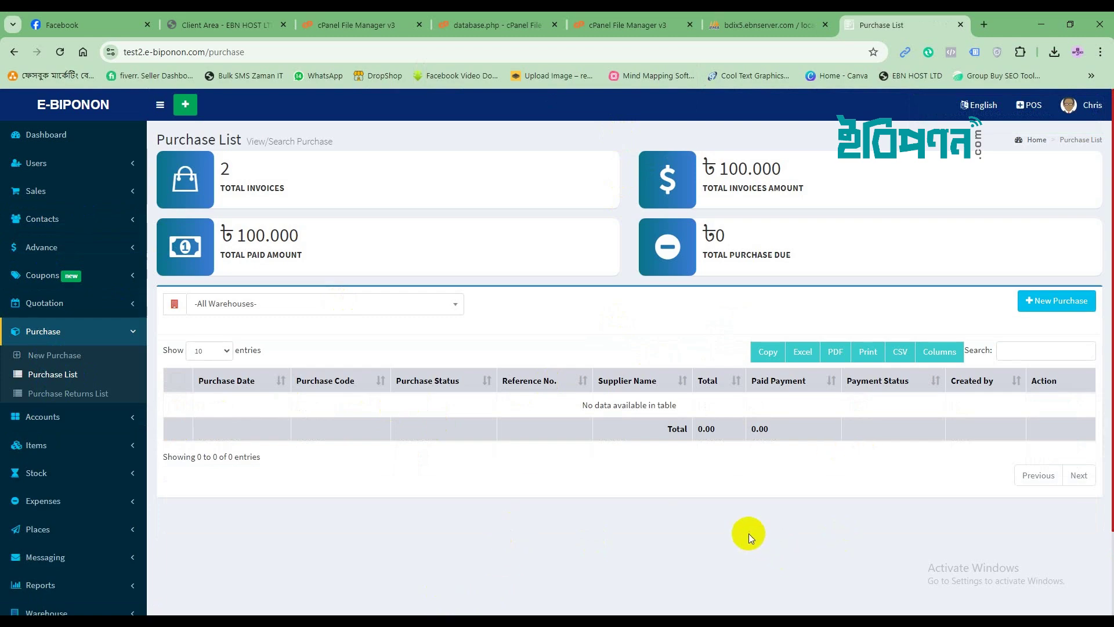
Go back to the Dashboard and check it shows 0 purchases and 0 invoices.
left_click(46, 135)
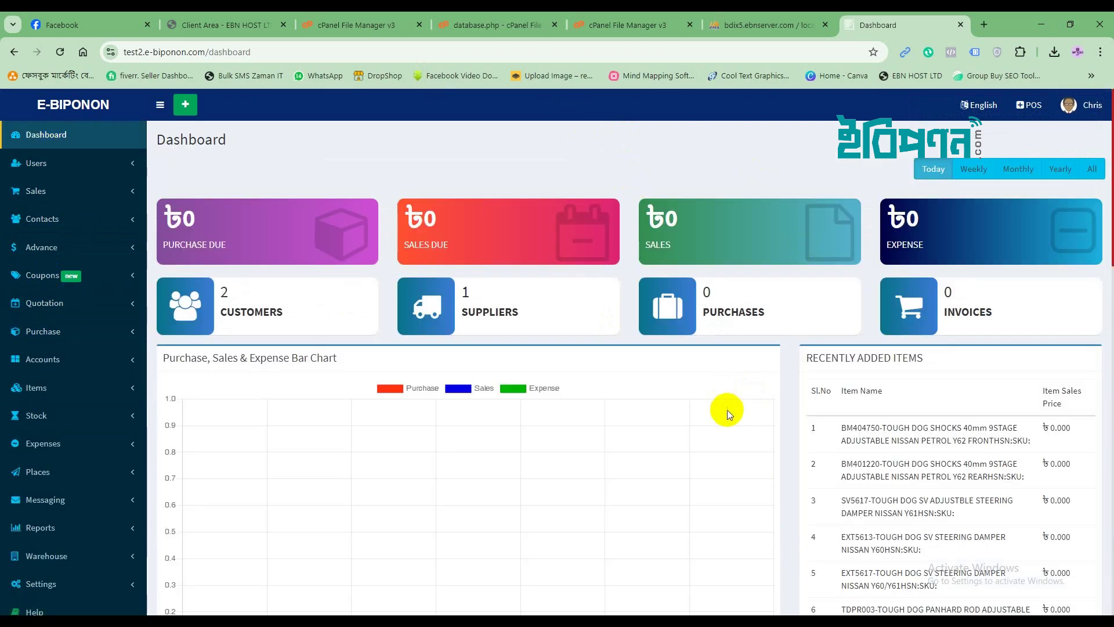
scroll(726, 410, "down", 10)
scroll(726, 410, "up", 10)
scroll(726, 409, "down", 1)
scroll(726, 410, "up", 1)
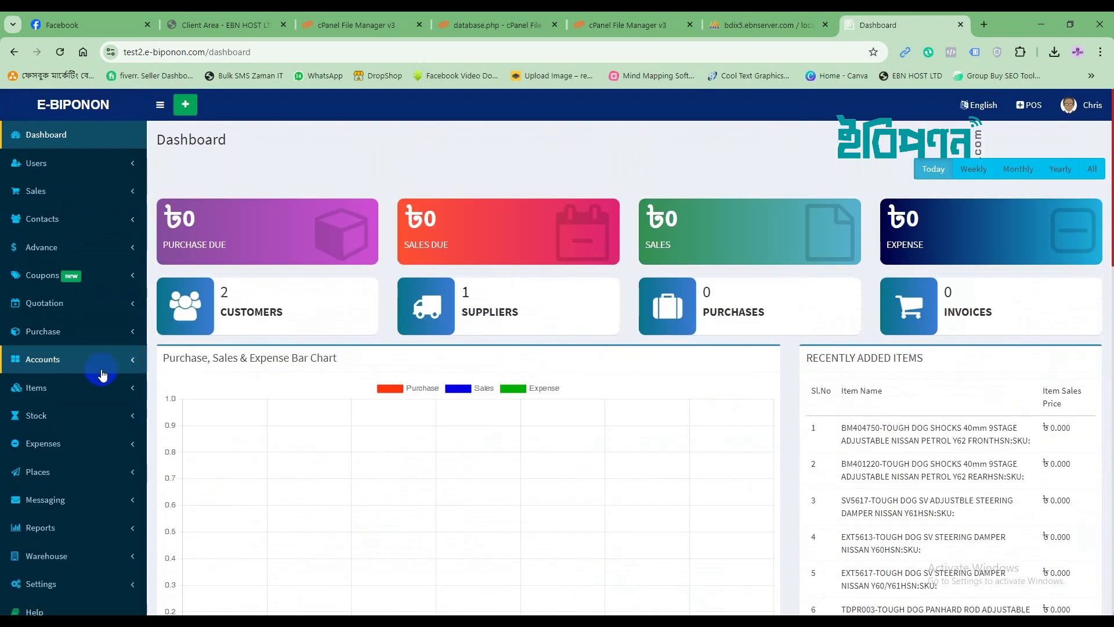